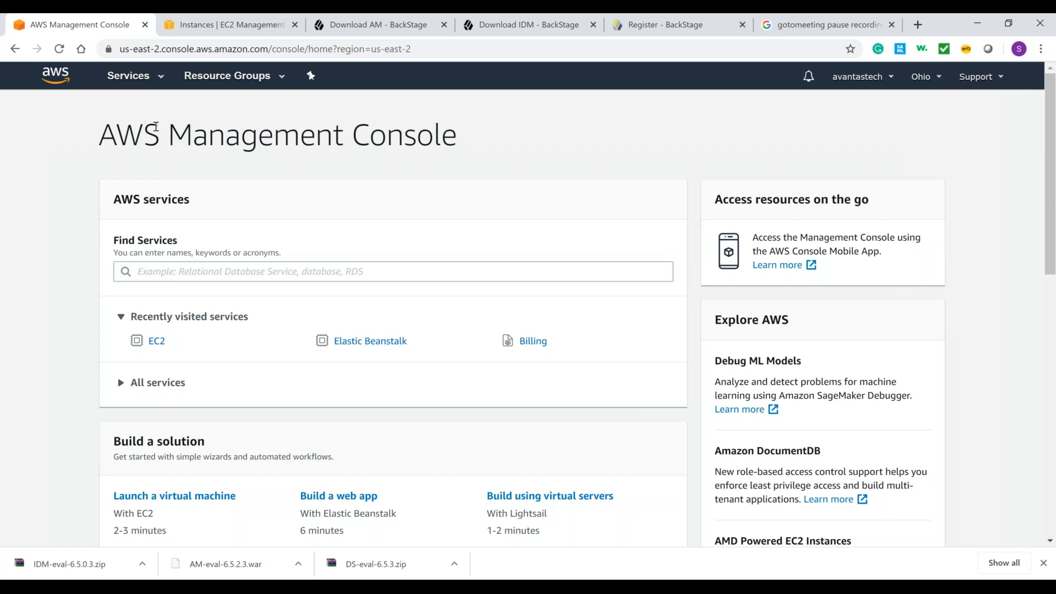
Step: Open the EC2 service and its list of instances, and dismiss the browser's downloads bar
{"action": "left_click", "coordinate": [162, 83]}
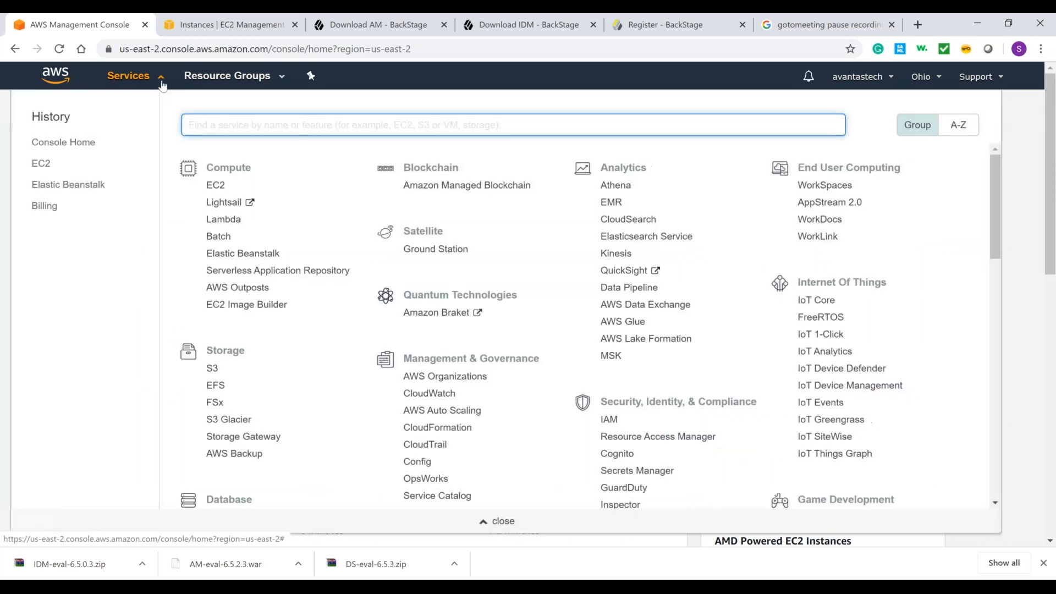
{"action": "left_click", "coordinate": [215, 187]}
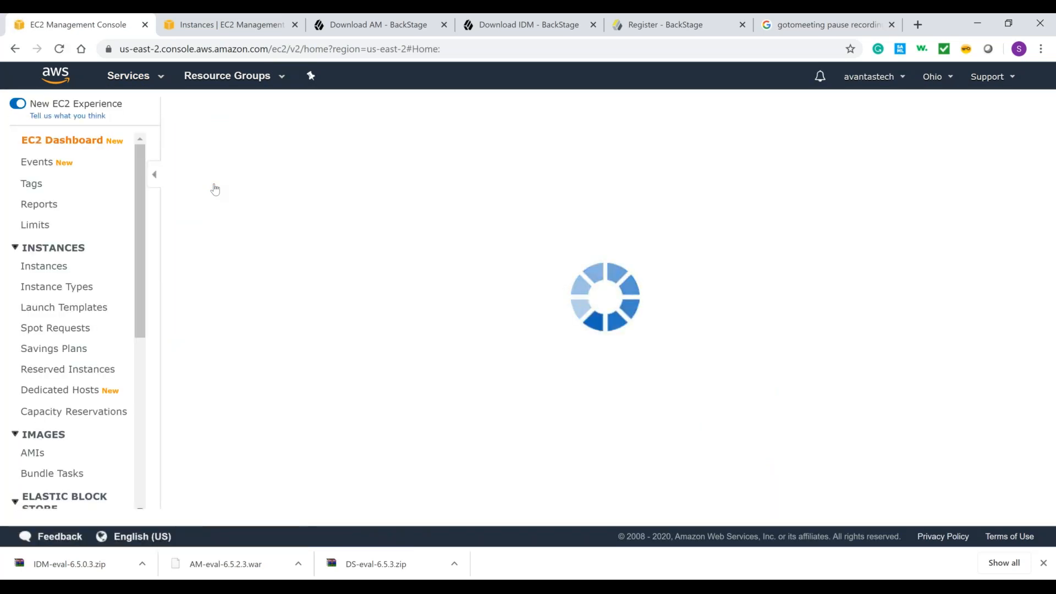
{"action": "left_click", "coordinate": [53, 268]}
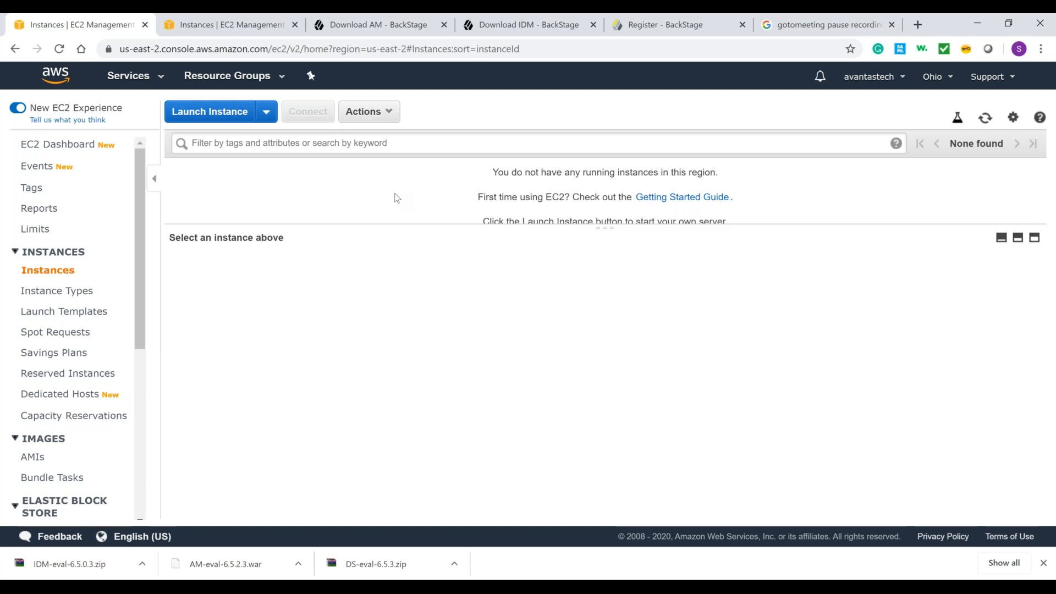
{"action": "left_click", "coordinate": [1043, 564]}
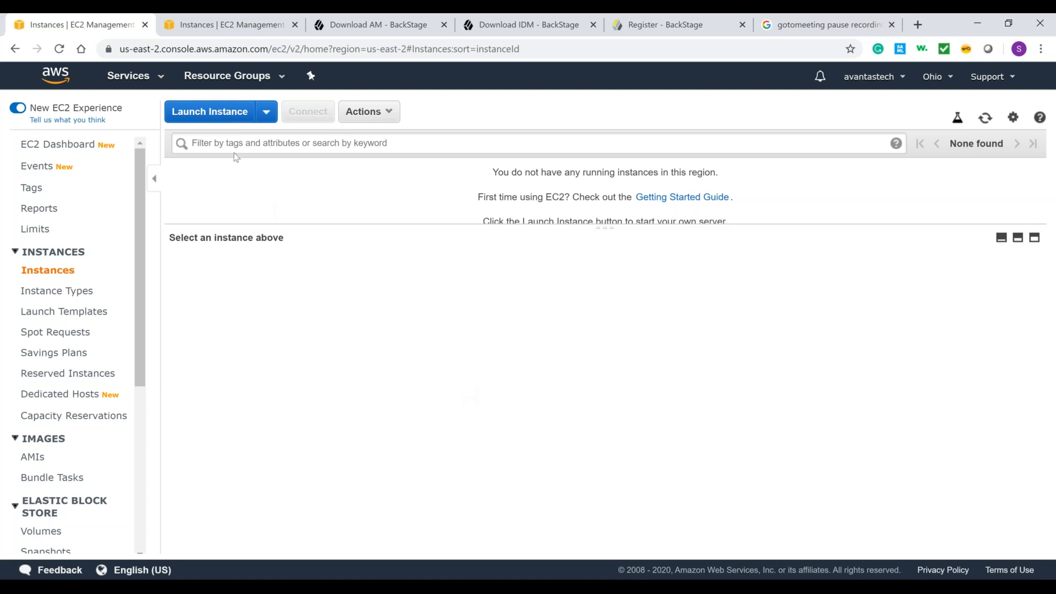
Step: Start launching an instance from the Microsoft Windows Server 2019 Base image, keep the t2.micro type, and continue to the instance details
{"action": "left_click", "coordinate": [237, 114]}
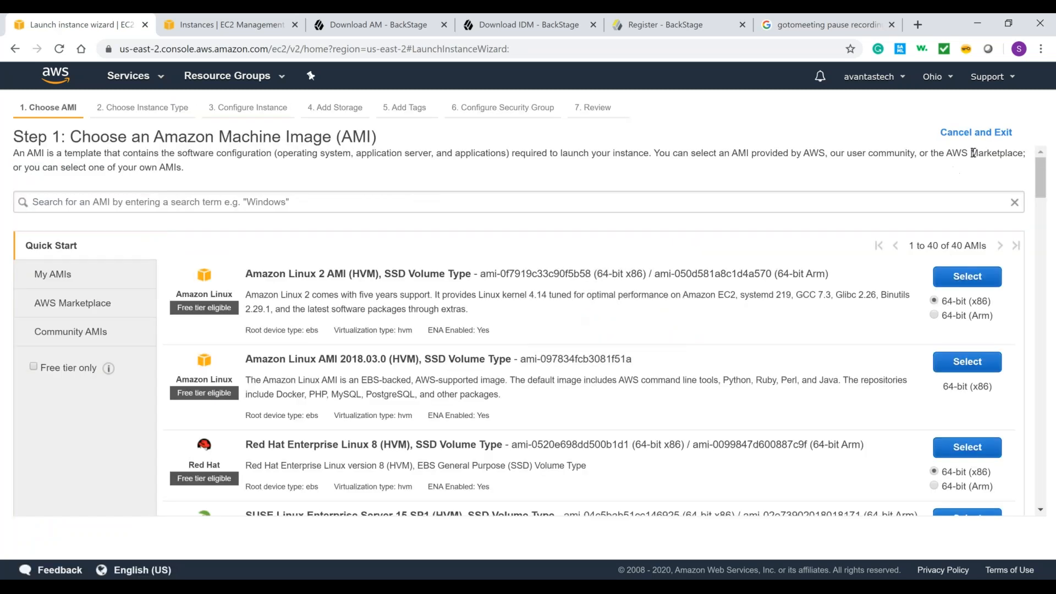
{"action": "left_click_drag", "start_coordinate": [1038, 177], "coordinate": [1046, 230]}
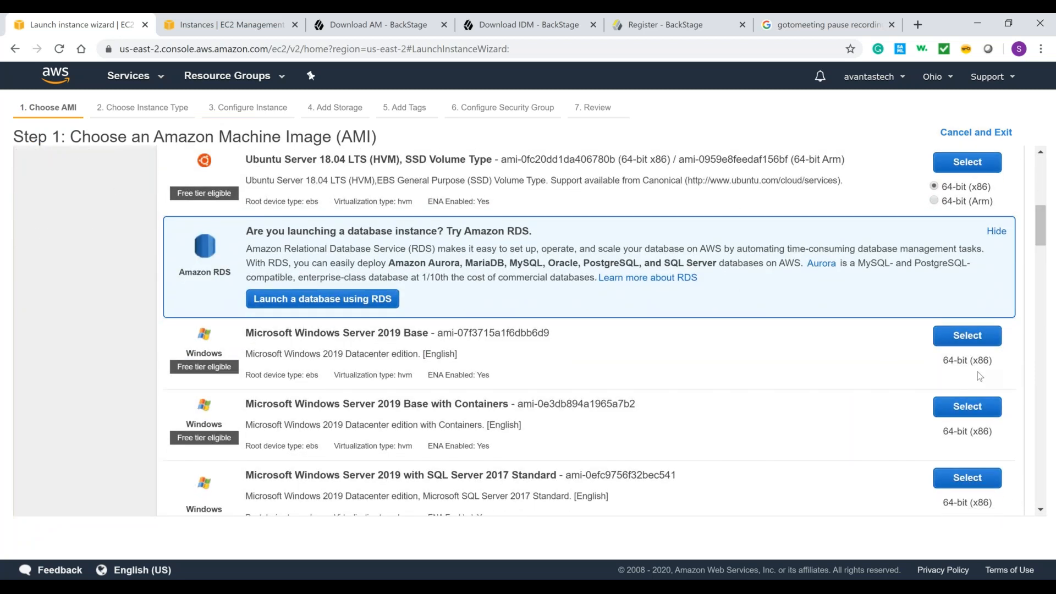
{"action": "left_click", "coordinate": [973, 336]}
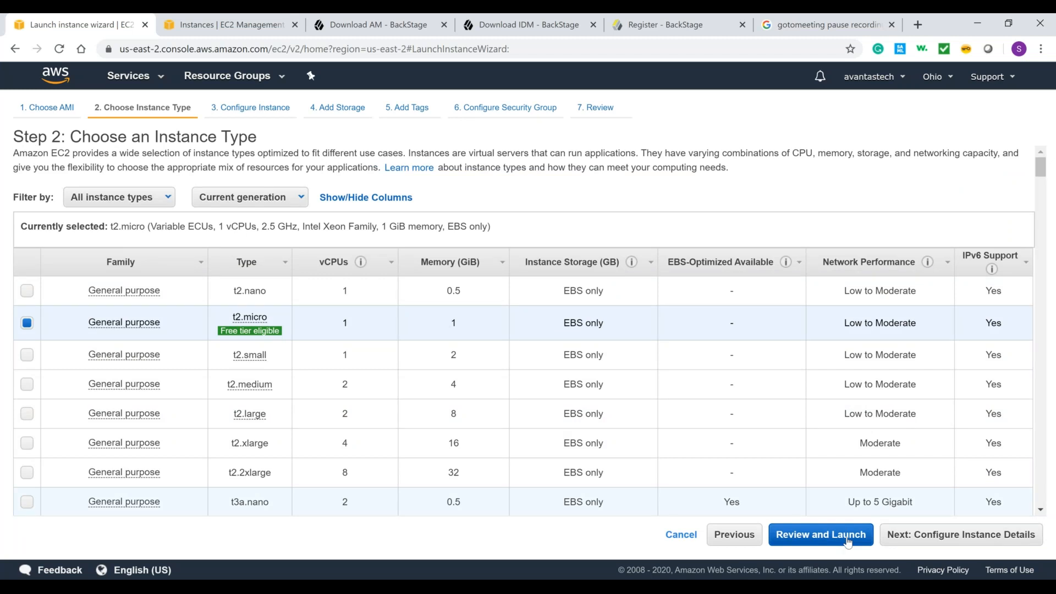
{"action": "left_click", "coordinate": [936, 538]}
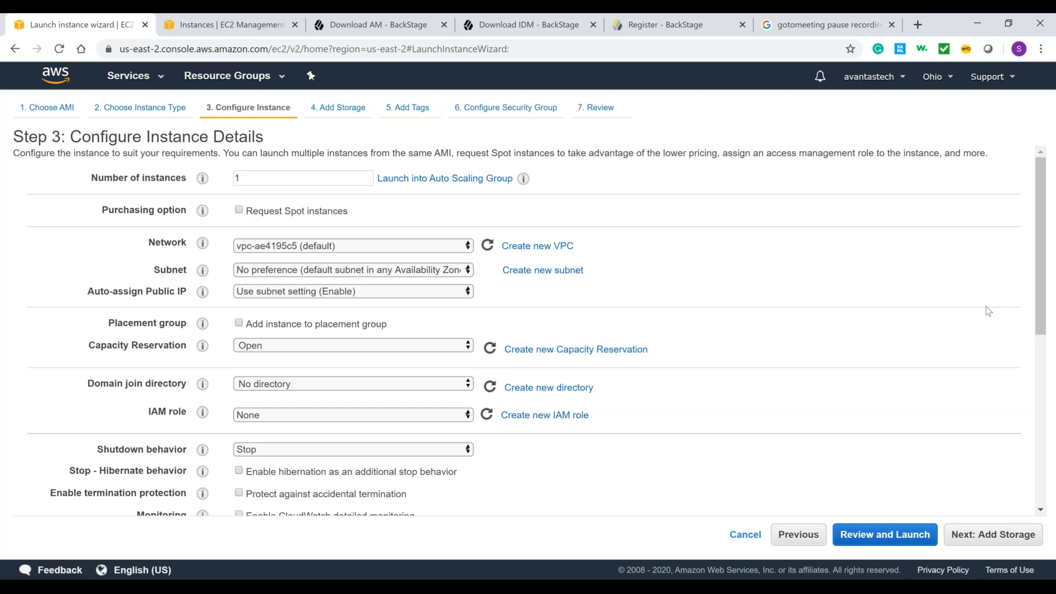
Step: Examine the instance detail settings through to the advanced details, including the available tenancy and network options
{"action": "scroll", "coordinate": [1051, 235], "scroll_direction": "down", "scroll_amount": 3}
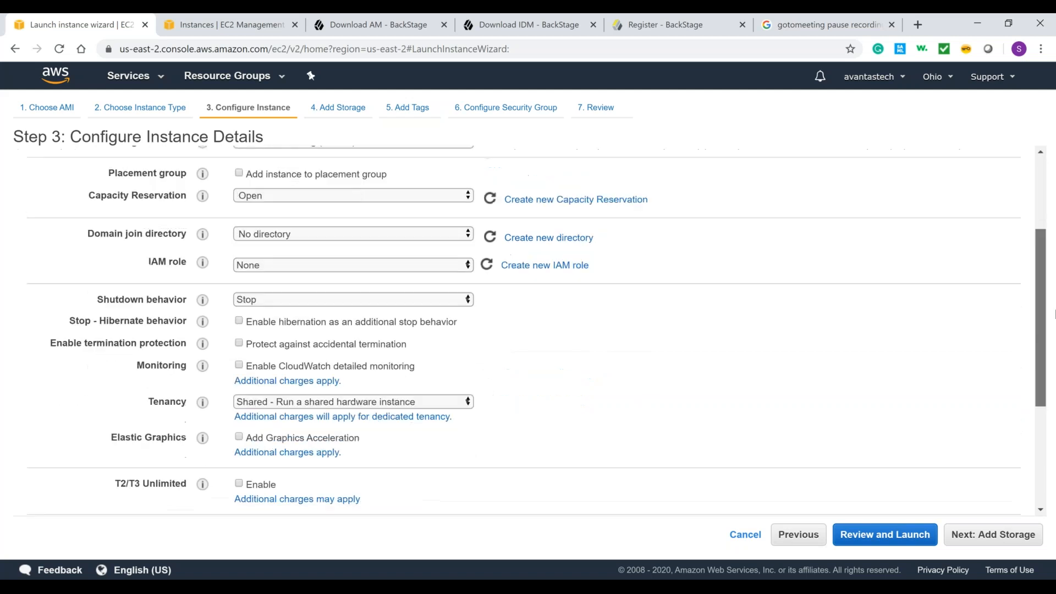
{"action": "scroll", "coordinate": [1053, 349], "scroll_direction": "down", "scroll_amount": 3}
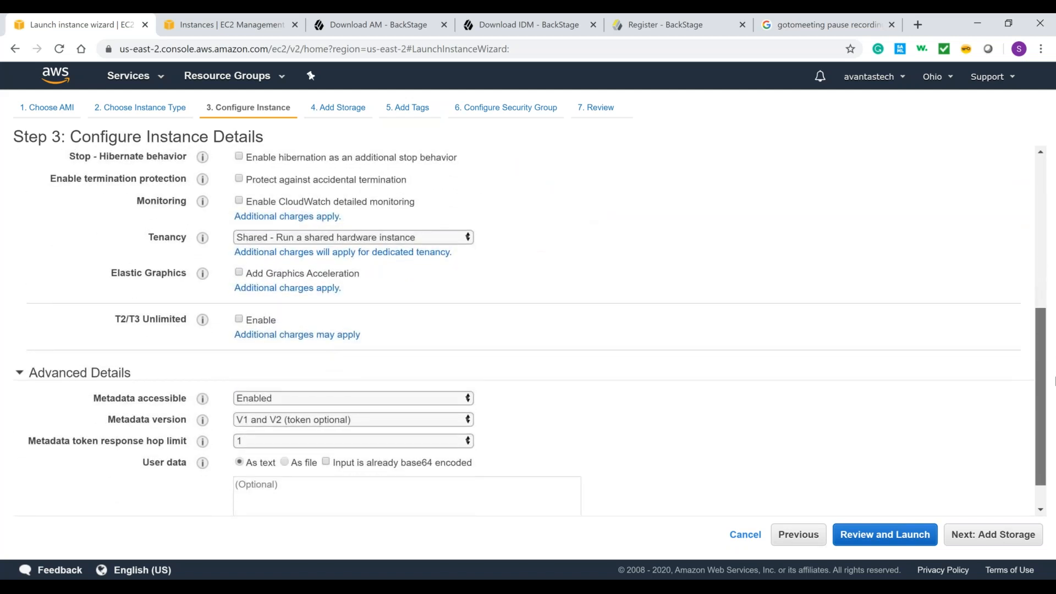
{"action": "scroll", "coordinate": [1053, 380], "scroll_direction": "up", "scroll_amount": 1}
{"action": "scroll", "coordinate": [1045, 383], "scroll_direction": "down", "scroll_amount": 1}
{"action": "scroll", "coordinate": [1043, 383], "scroll_direction": "down", "scroll_amount": 1}
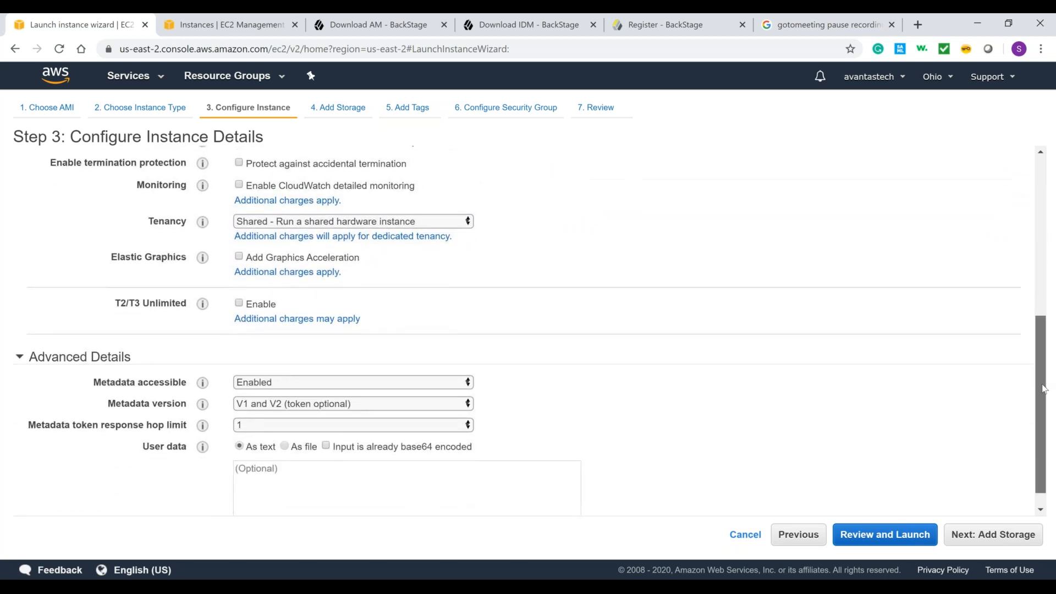
{"action": "scroll", "coordinate": [1046, 341], "scroll_direction": "up", "scroll_amount": 2}
{"action": "scroll", "coordinate": [1049, 314], "scroll_direction": "up", "scroll_amount": 2}
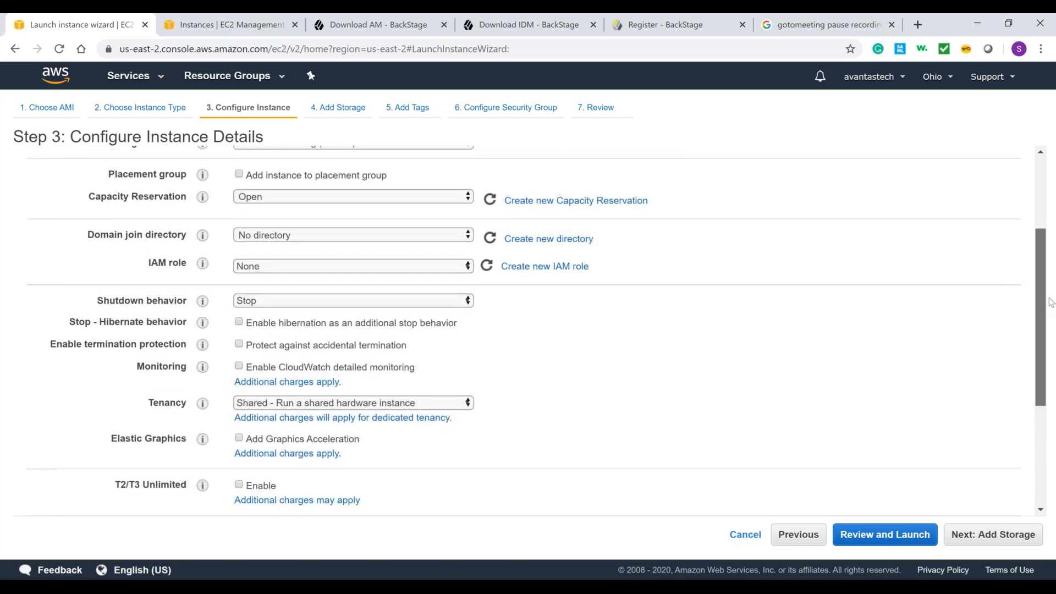
{"action": "scroll", "coordinate": [1051, 302], "scroll_direction": "up", "scroll_amount": 2}
{"action": "scroll", "coordinate": [1051, 307], "scroll_direction": "down", "scroll_amount": 3}
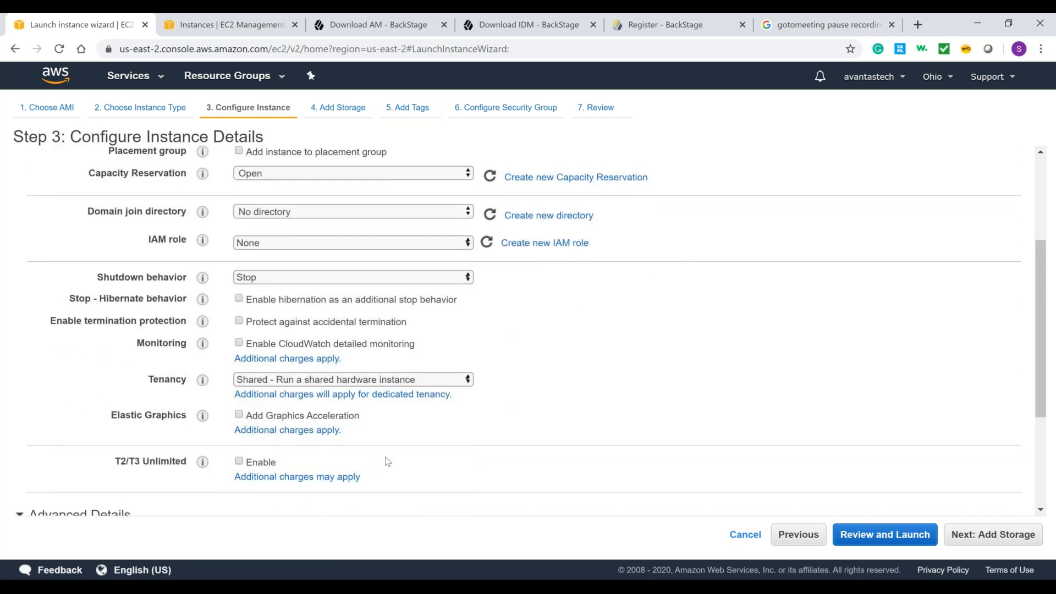
{"action": "left_click", "coordinate": [464, 381]}
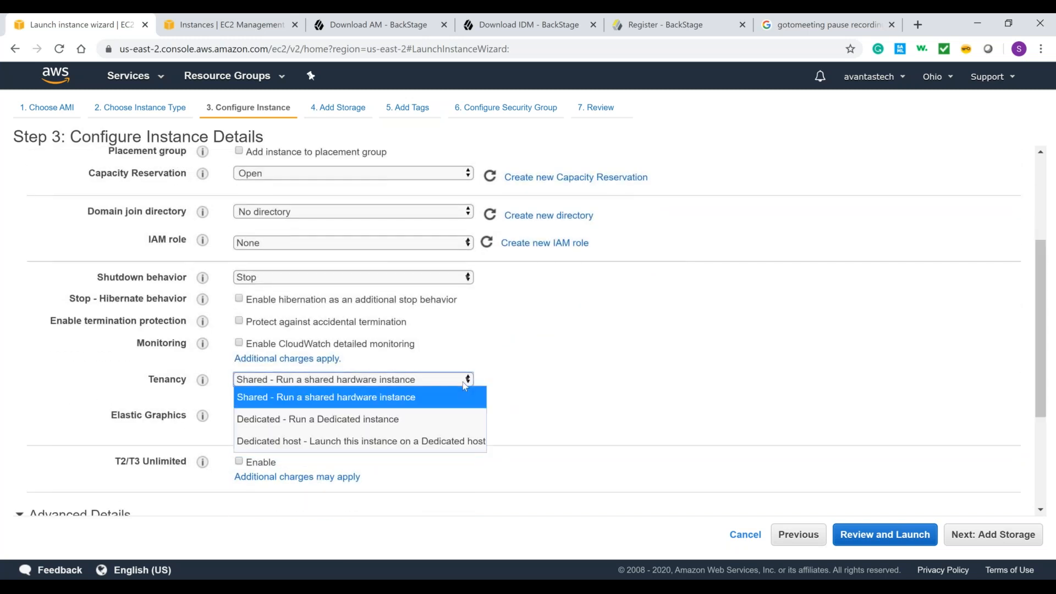
{"action": "left_click", "coordinate": [592, 374]}
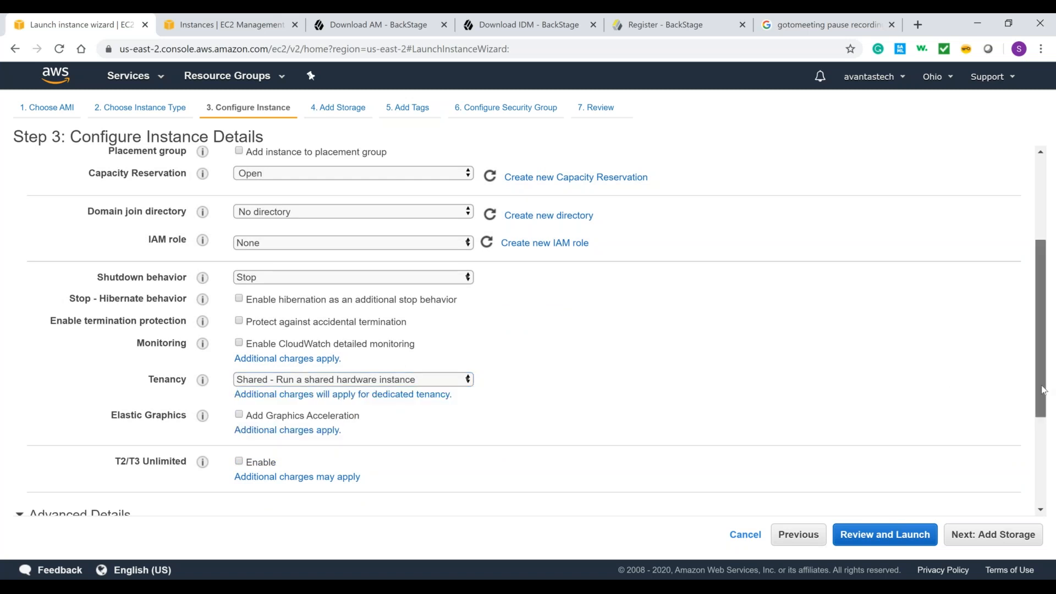
{"action": "scroll", "coordinate": [1044, 390], "scroll_direction": "down", "scroll_amount": 3}
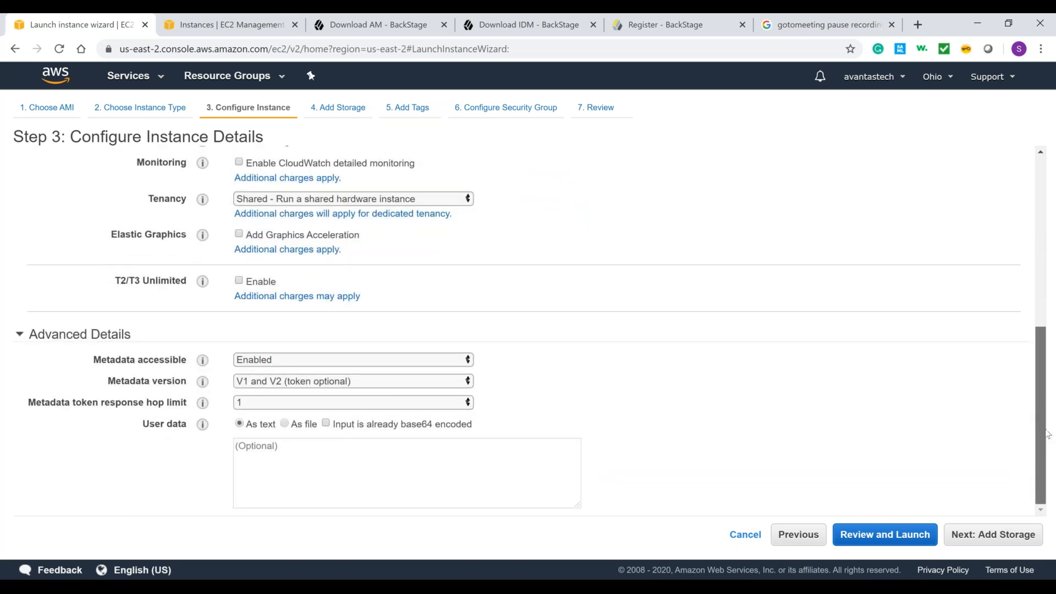
{"action": "scroll", "coordinate": [1047, 434], "scroll_direction": "up", "scroll_amount": 5}
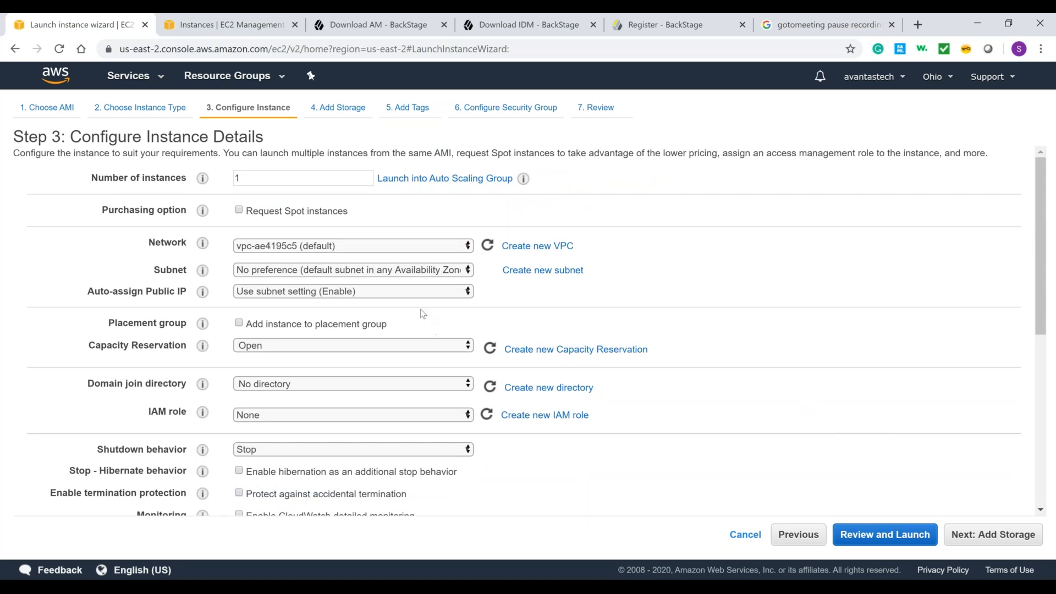
{"action": "left_click", "coordinate": [425, 245]}
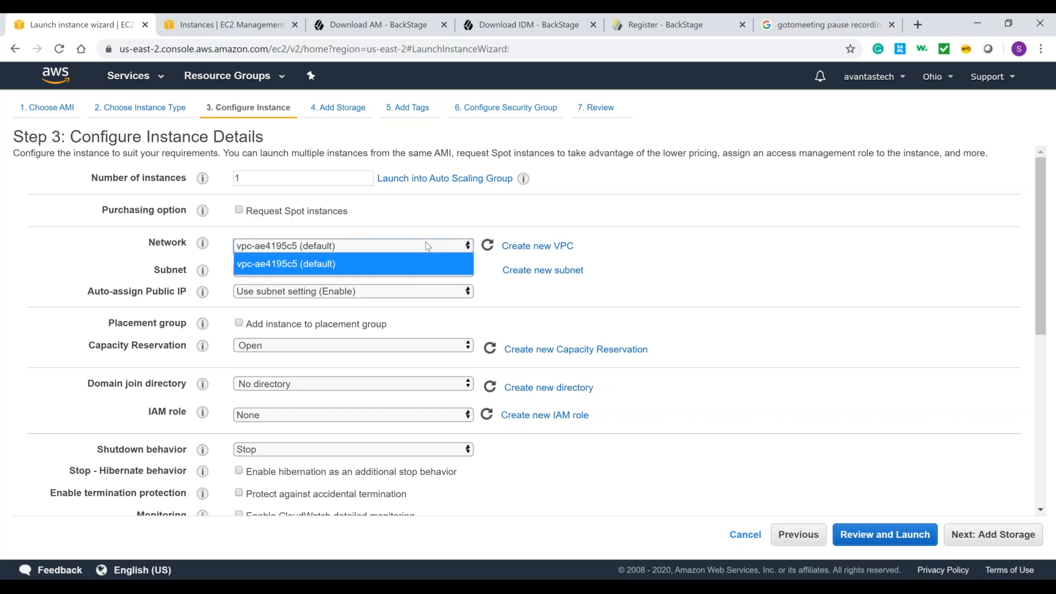
{"action": "left_click", "coordinate": [757, 256]}
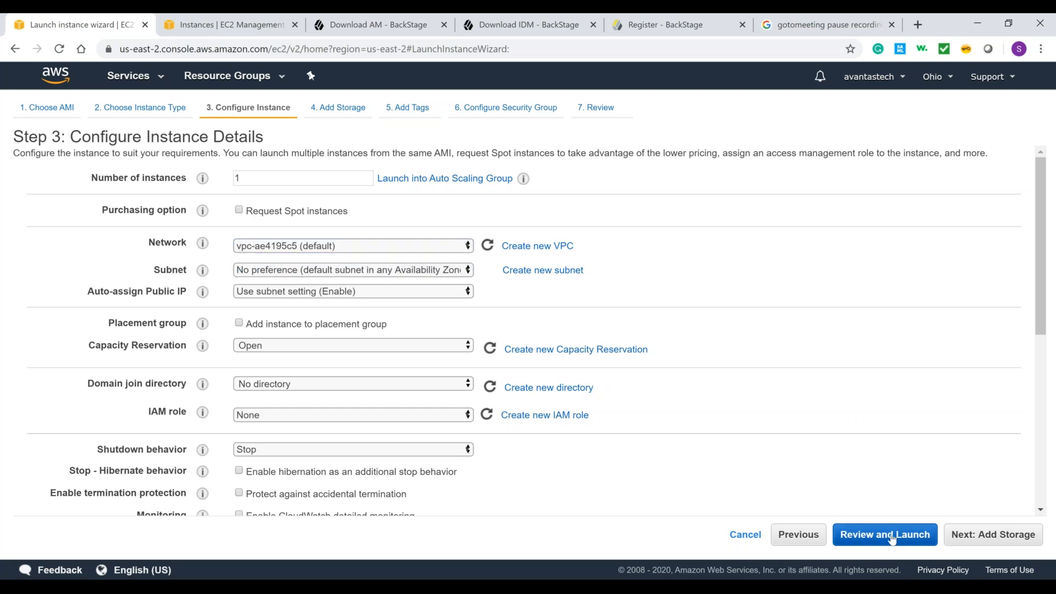
Step: Accept the default instance details and storage, add no tags, and proceed to the security group configuration
{"action": "left_click", "coordinate": [996, 535]}
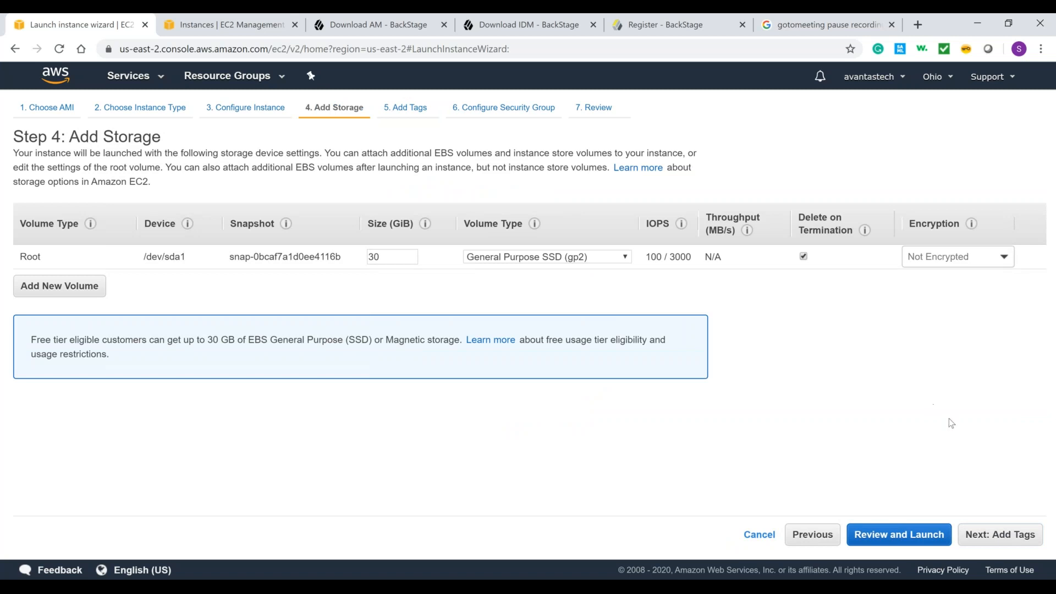
{"action": "left_click", "coordinate": [993, 537]}
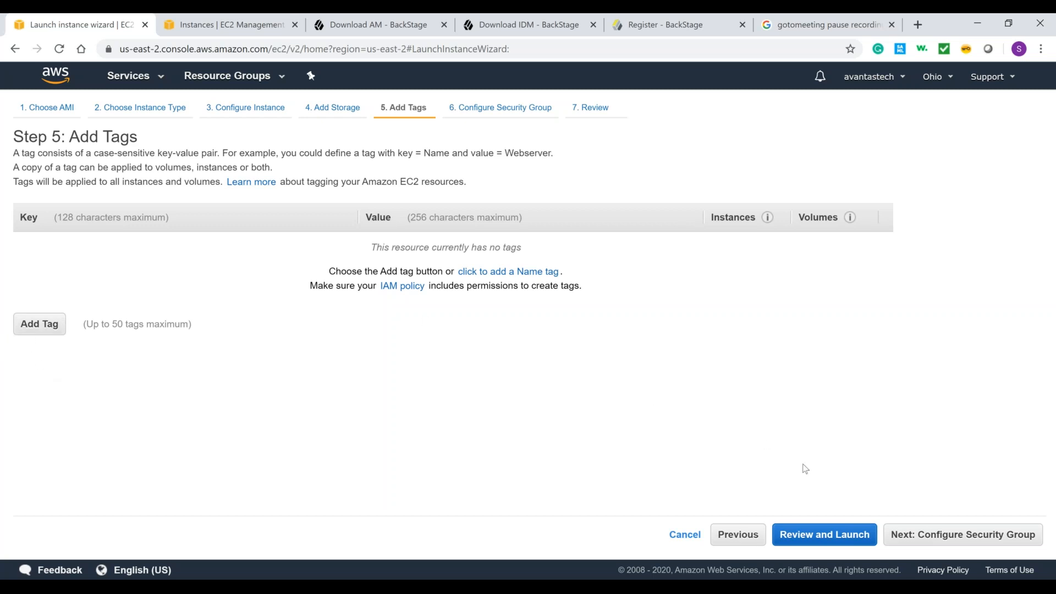
{"action": "left_click", "coordinate": [985, 537]}
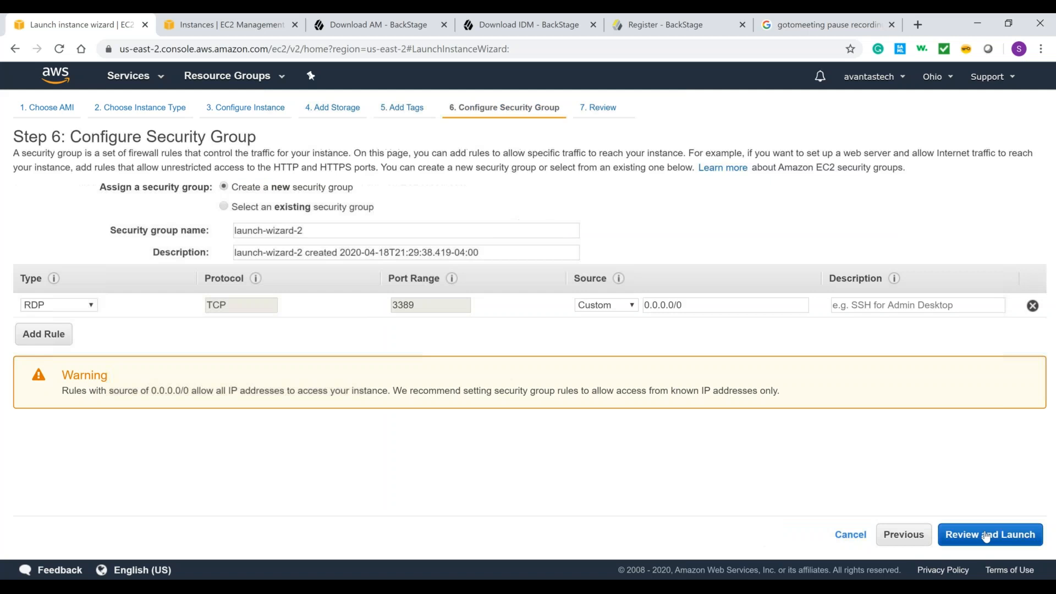
Step: Name the new security group avantas-securityGroup
{"action": "triple_click", "coordinate": [346, 233]}
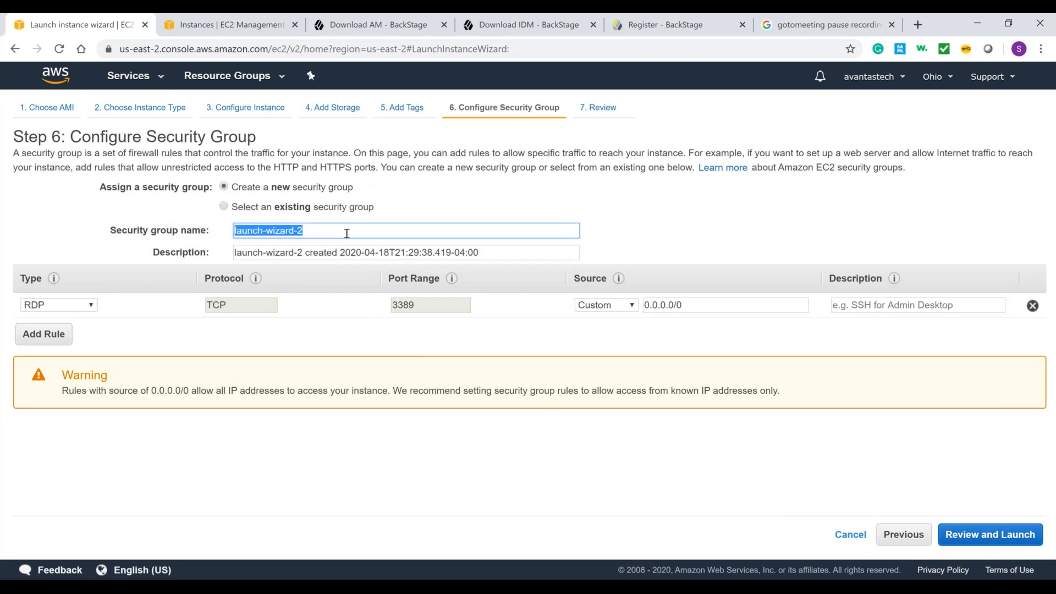
{"action": "type", "text": "avantas"}
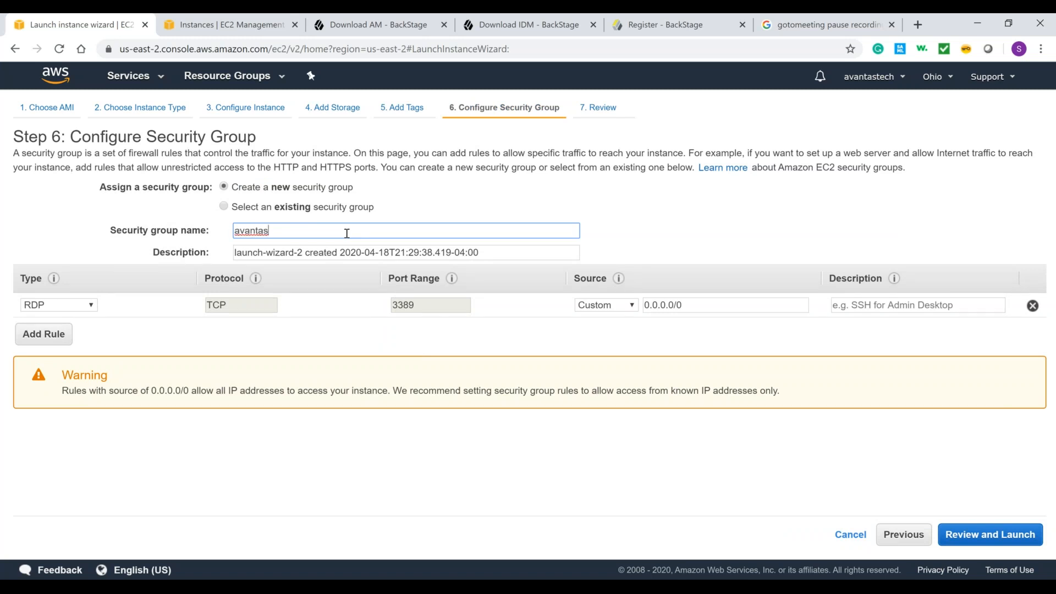
{"action": "type", "text": "-securityGroup"}
Step: Add an All traffic rule to the security group with the custom source 0.0.0.0/0
{"action": "left_click", "coordinate": [53, 338]}
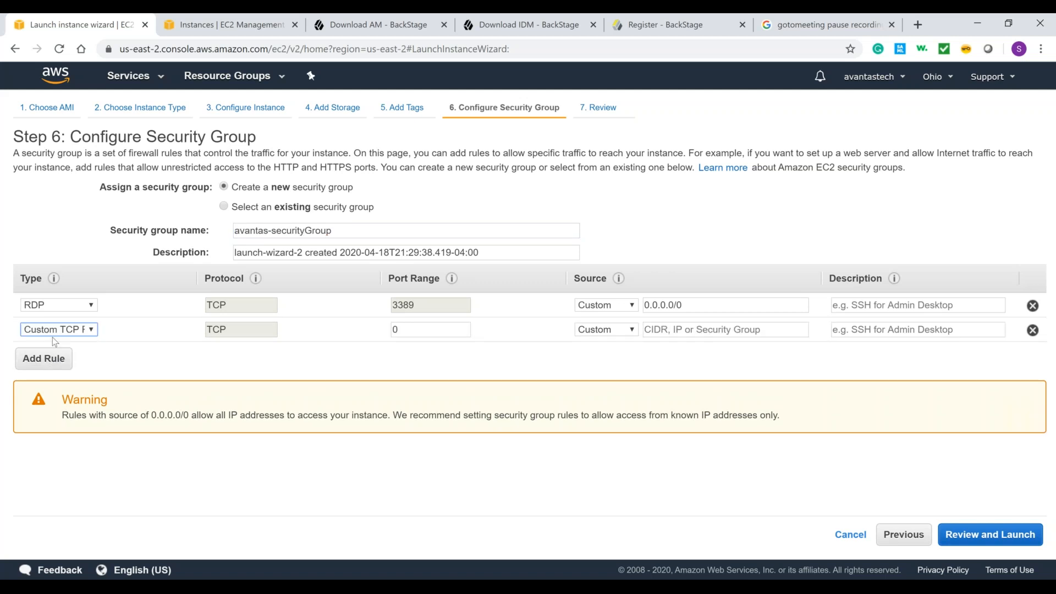
{"action": "left_click", "coordinate": [86, 329]}
{"action": "scroll", "coordinate": [85, 222], "scroll_direction": "down", "scroll_amount": 1}
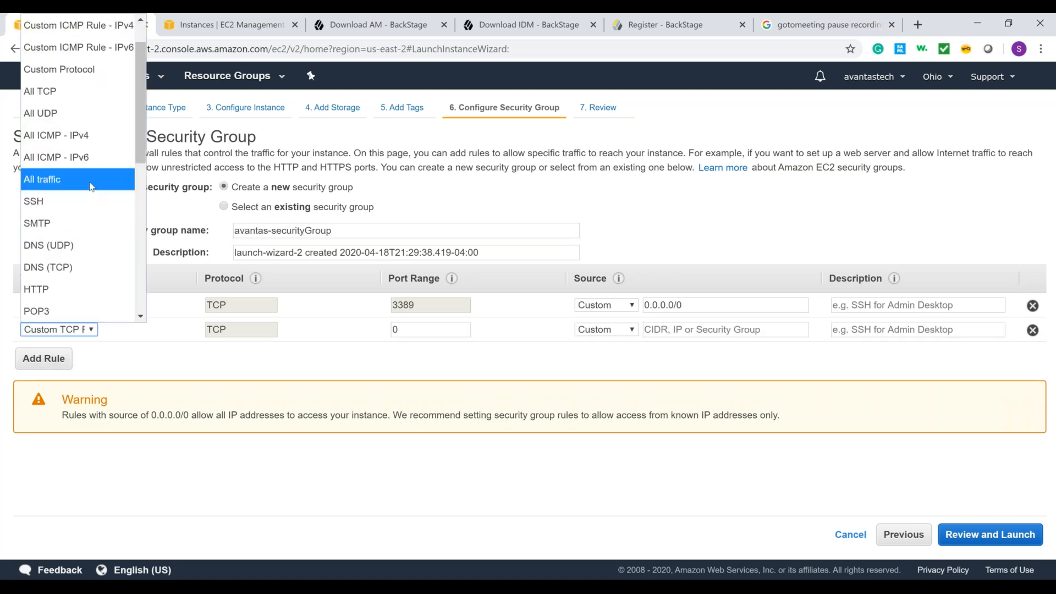
{"action": "left_click", "coordinate": [91, 186]}
{"action": "left_click", "coordinate": [716, 331]}
{"action": "type", "text": "0"}
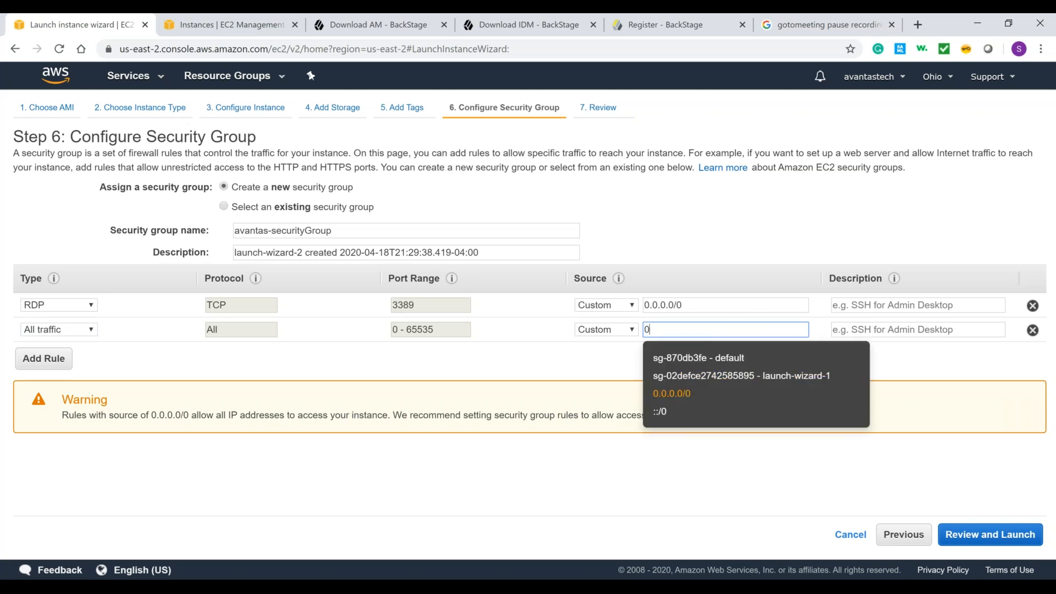
{"action": "key", "text": "Return"}
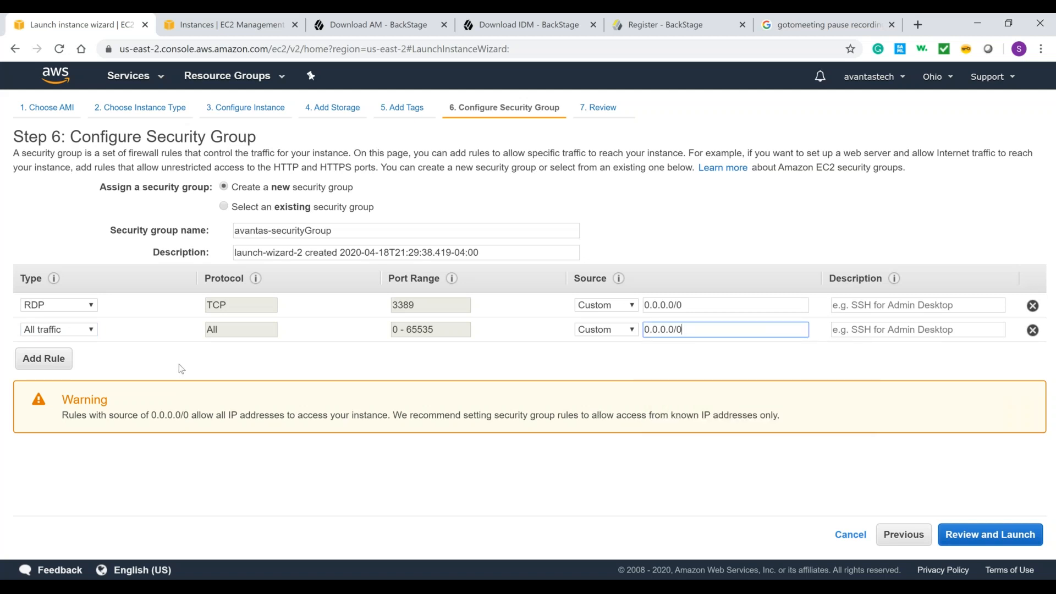
Step: Add a third rule to the security group and set its type to SSH
{"action": "left_click", "coordinate": [59, 361]}
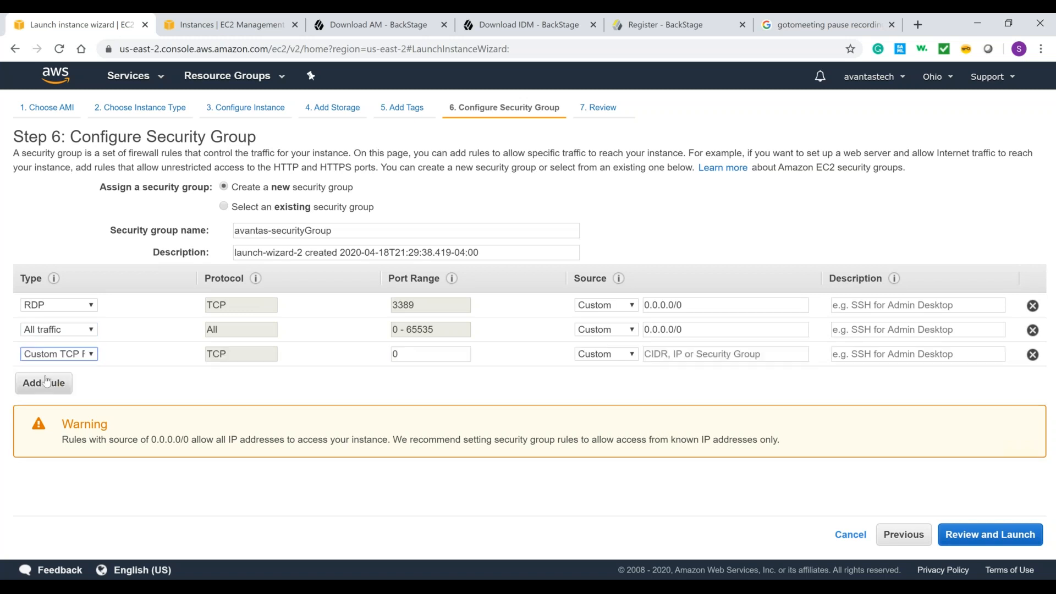
{"action": "left_click", "coordinate": [91, 355]}
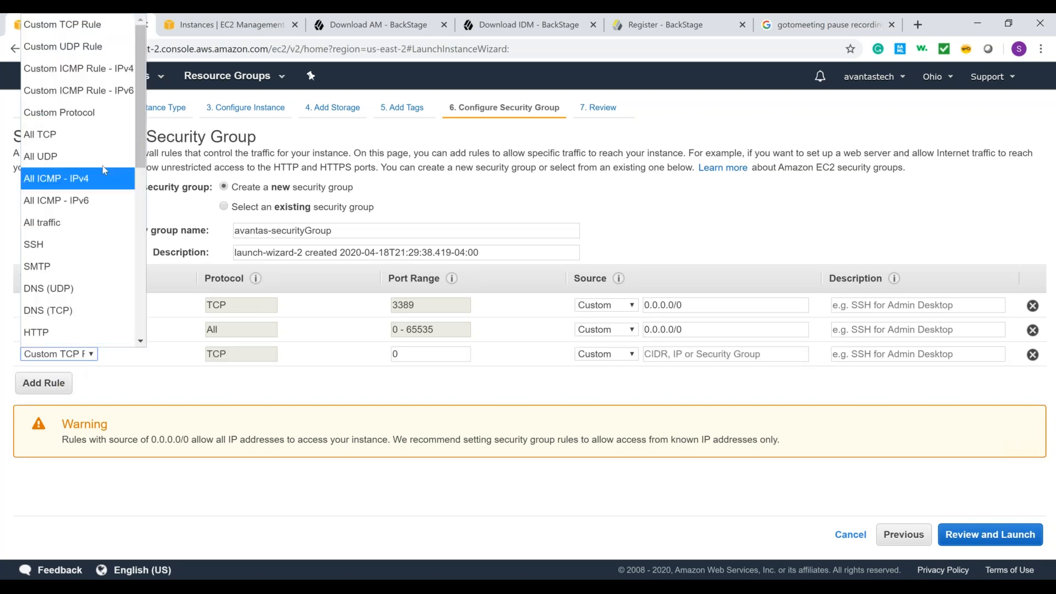
{"action": "left_click_drag", "start_coordinate": [139, 114], "coordinate": [147, 168]}
{"action": "scroll", "coordinate": [148, 168], "scroll_direction": "down", "scroll_amount": 5}
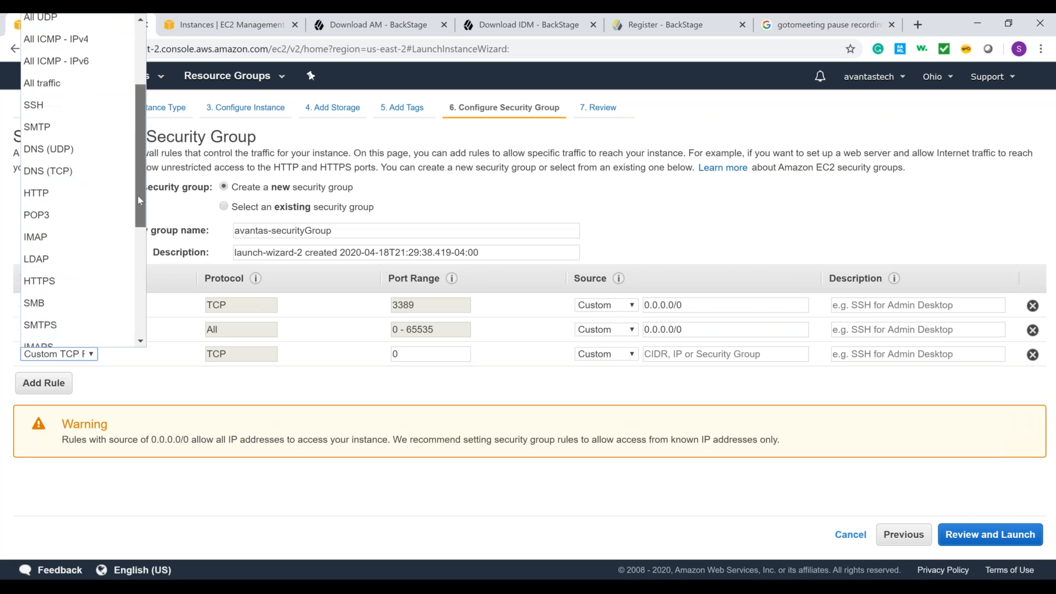
{"action": "scroll", "coordinate": [160, 156], "scroll_direction": "up", "scroll_amount": 4}
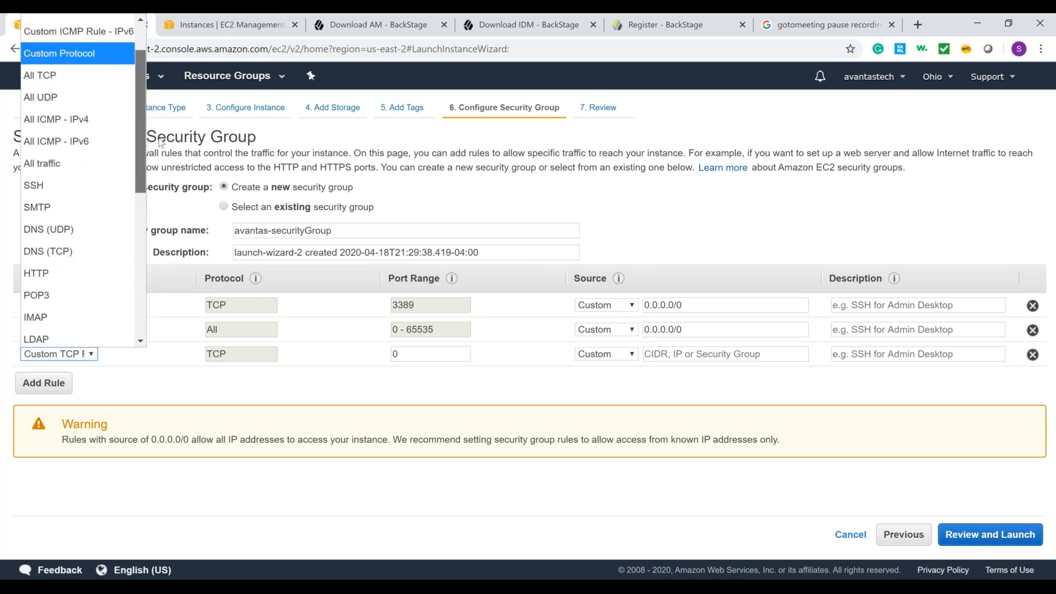
{"action": "scroll", "coordinate": [160, 142], "scroll_direction": "up", "scroll_amount": 3}
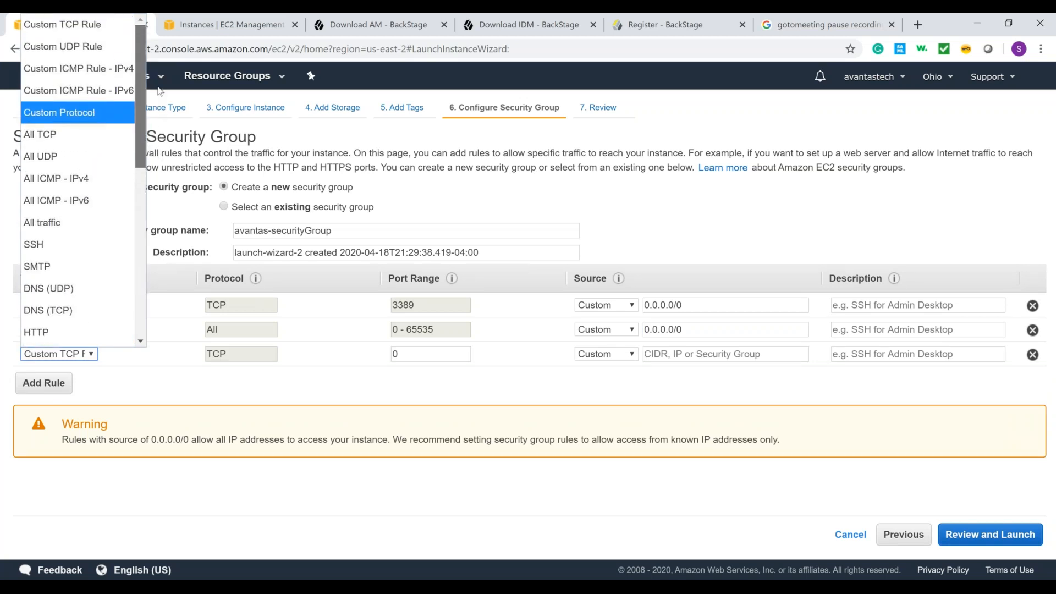
{"action": "scroll", "coordinate": [148, 113], "scroll_direction": "down", "scroll_amount": 1}
{"action": "scroll", "coordinate": [148, 113], "scroll_direction": "up", "scroll_amount": 1}
{"action": "scroll", "coordinate": [160, 170], "scroll_direction": "down", "scroll_amount": 3}
{"action": "scroll", "coordinate": [147, 222], "scroll_direction": "down", "scroll_amount": 2}
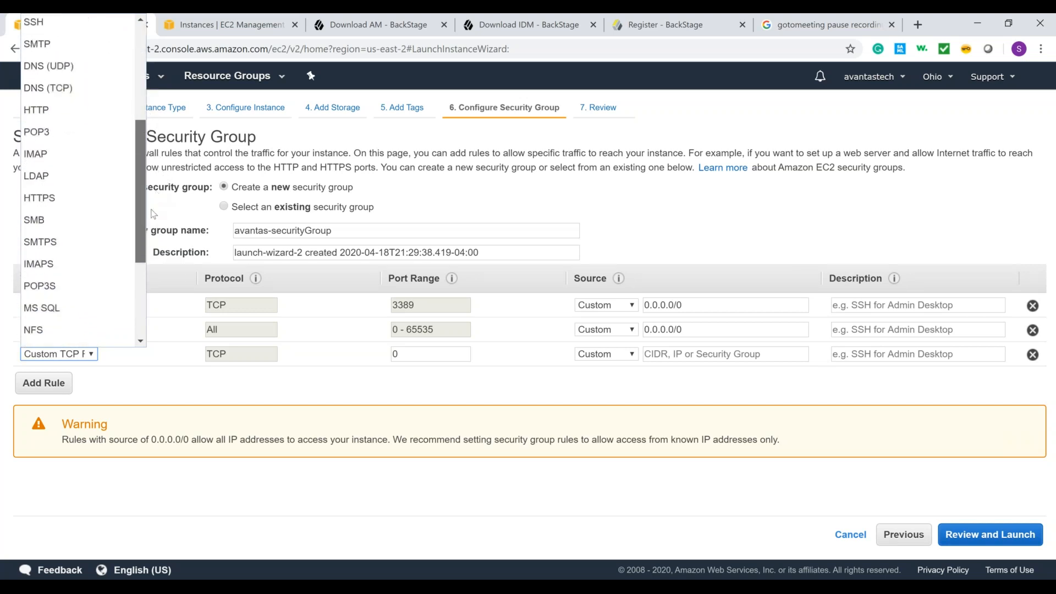
{"action": "scroll", "coordinate": [147, 222], "scroll_direction": "down", "scroll_amount": 3}
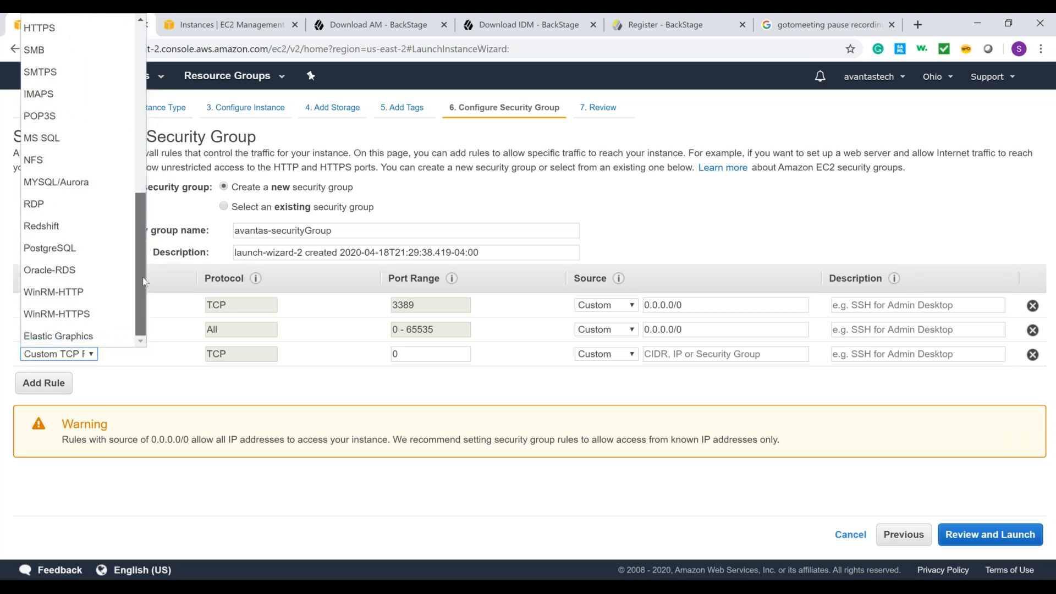
{"action": "scroll", "coordinate": [145, 227], "scroll_direction": "up", "scroll_amount": 2}
{"action": "scroll", "coordinate": [146, 227], "scroll_direction": "up", "scroll_amount": 1}
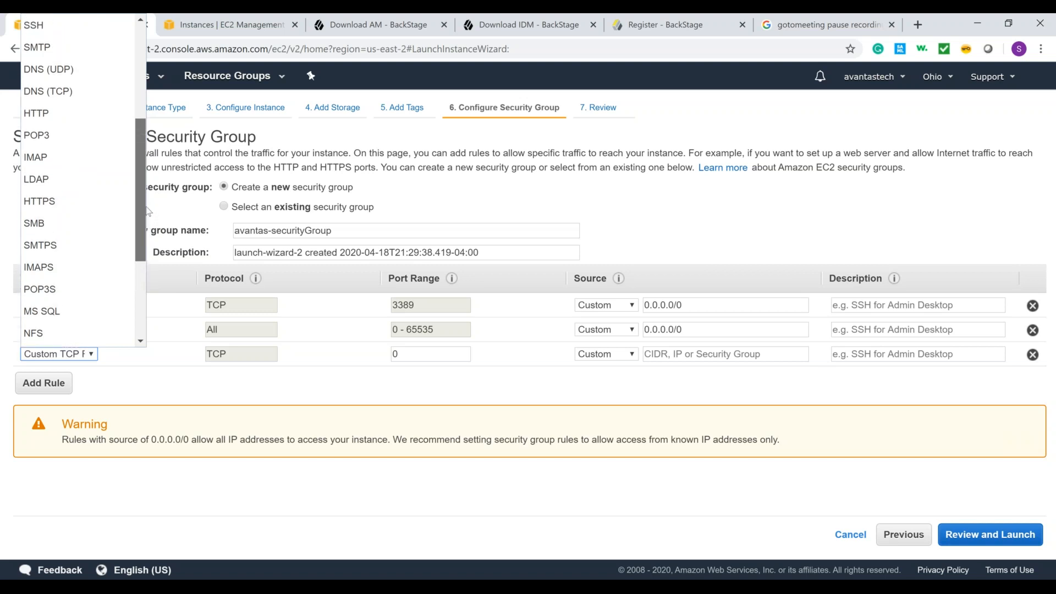
{"action": "scroll", "coordinate": [144, 179], "scroll_direction": "up", "scroll_amount": 2}
{"action": "left_click_drag", "start_coordinate": [143, 168], "coordinate": [140, 139]}
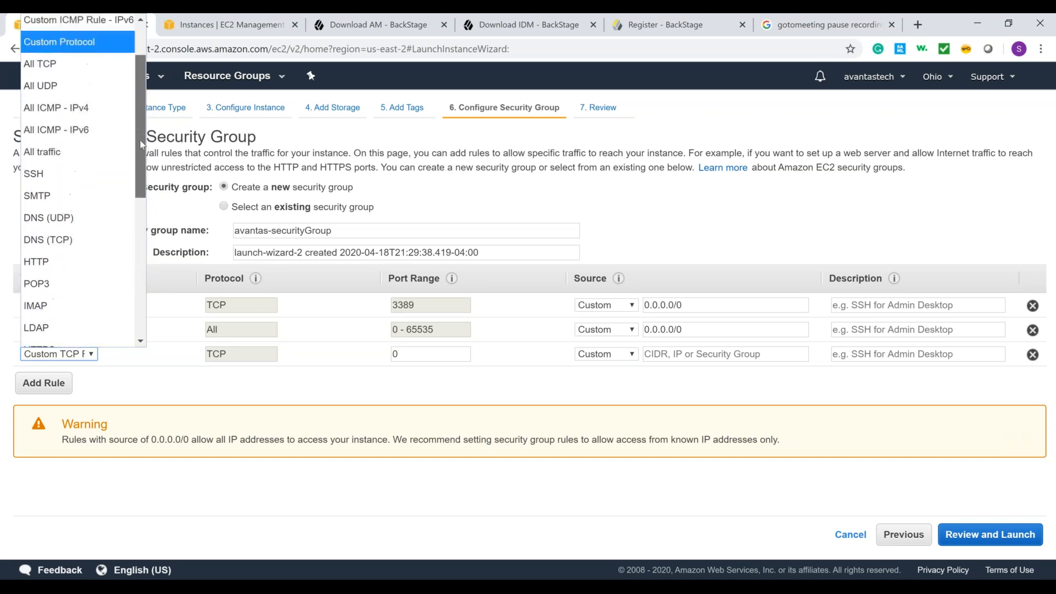
{"action": "left_click", "coordinate": [82, 181]}
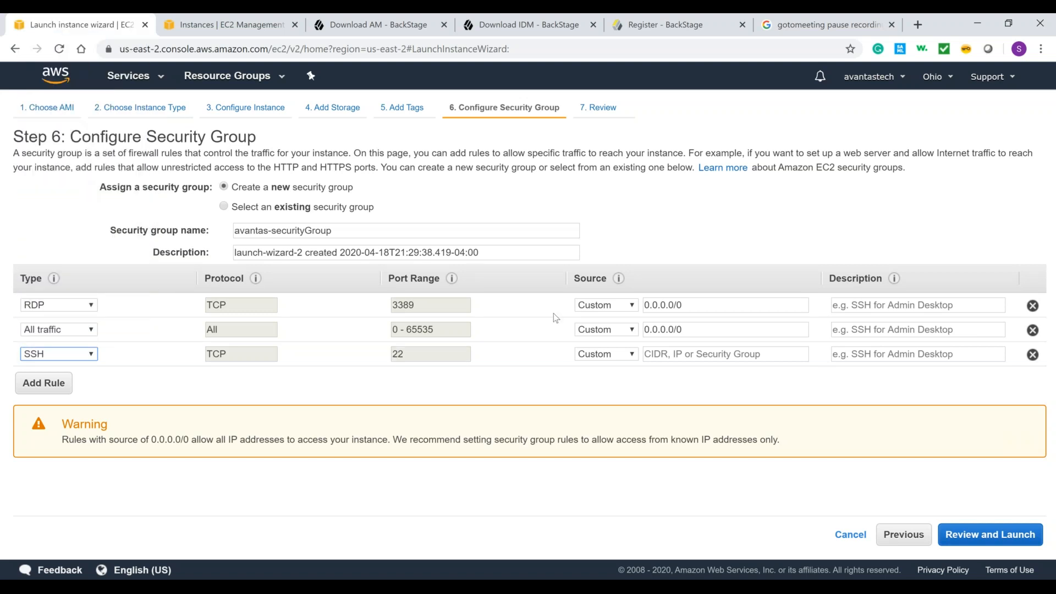
Step: Set the SSH rule's custom source to 0.0.0.0/0
{"action": "left_click", "coordinate": [710, 356]}
{"action": "type", "text": "0"}
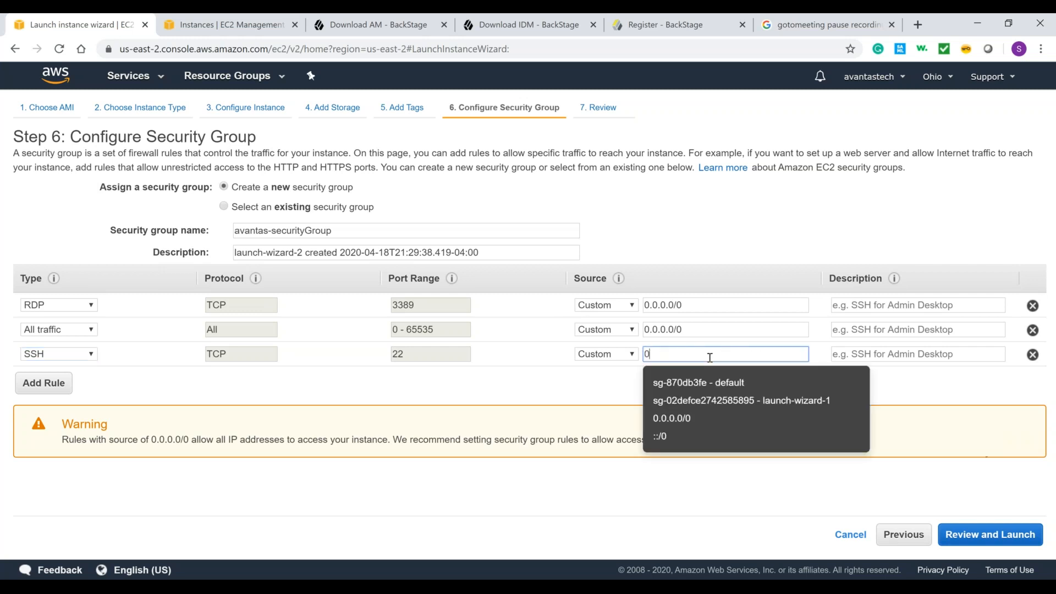
{"action": "type", "text": "."}
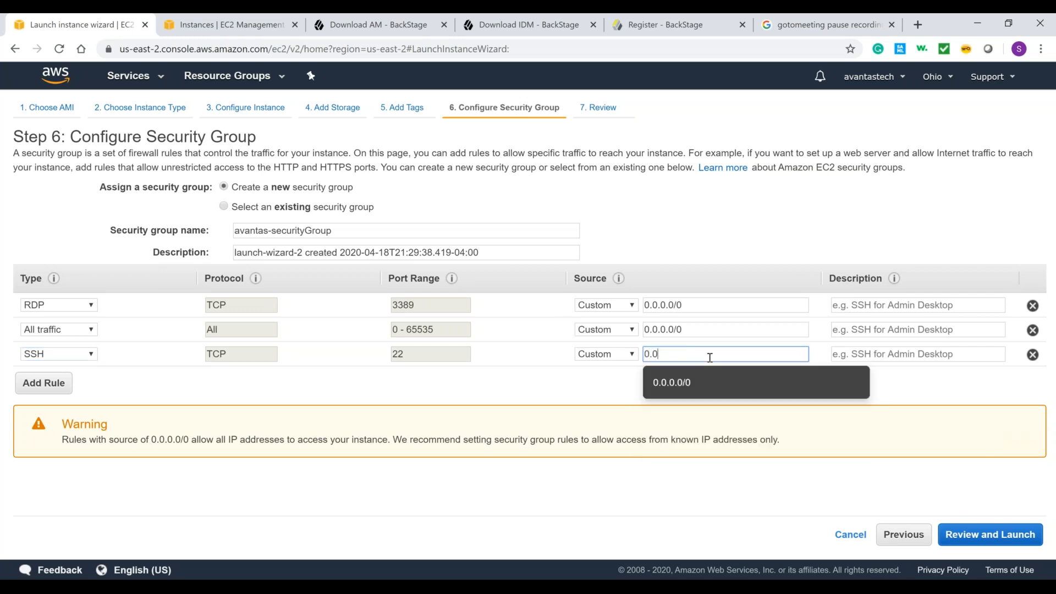
{"action": "left_click", "coordinate": [710, 388]}
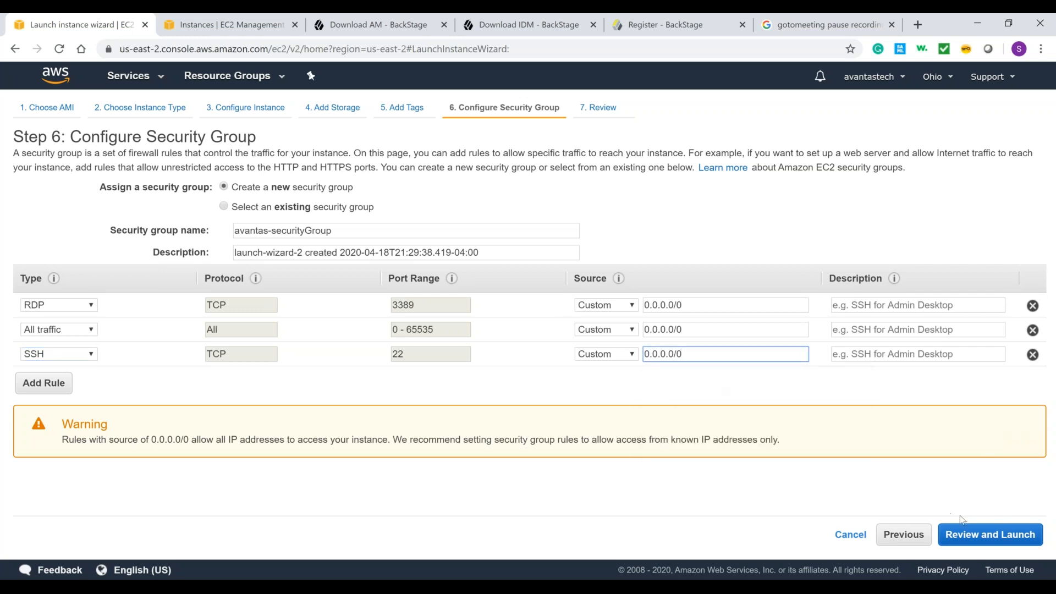
Step: Review the launch summary down to the security group rules and proceed to the key pair selection
{"action": "left_click", "coordinate": [1002, 542]}
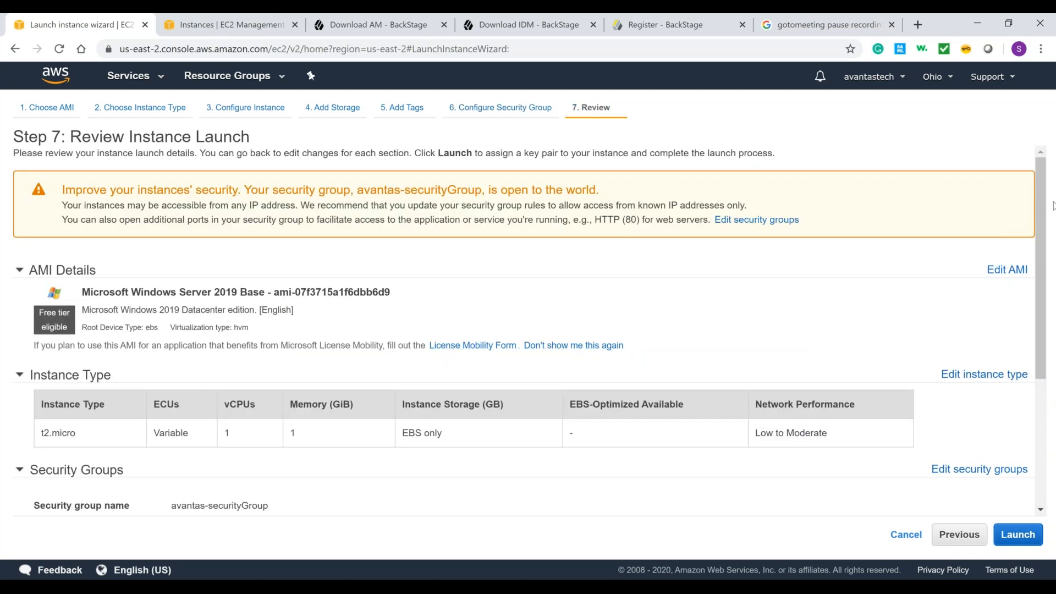
{"action": "left_click_drag", "start_coordinate": [1041, 198], "coordinate": [1044, 309]}
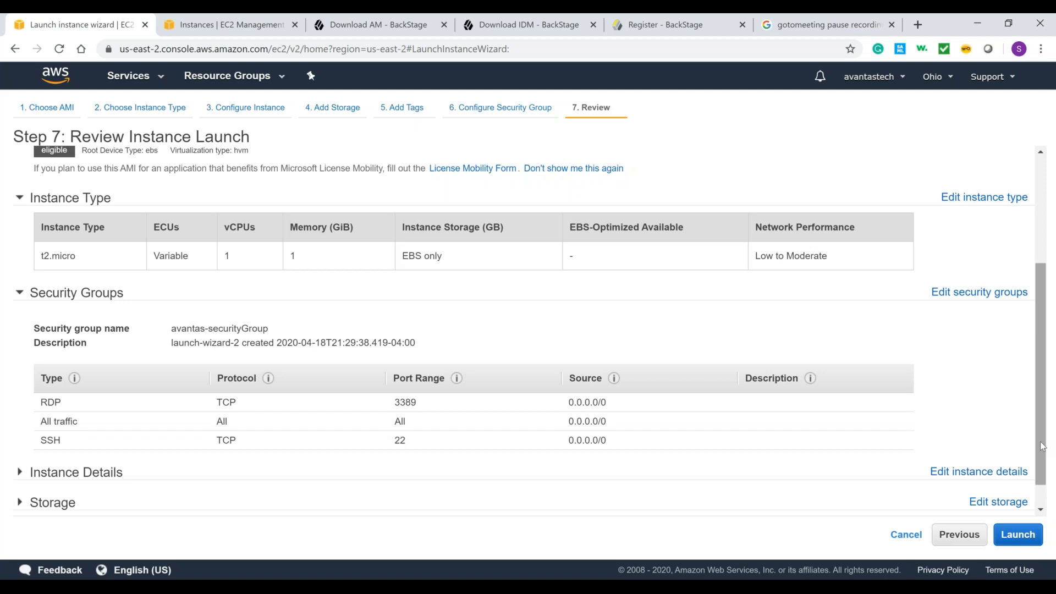
{"action": "left_click", "coordinate": [1021, 536]}
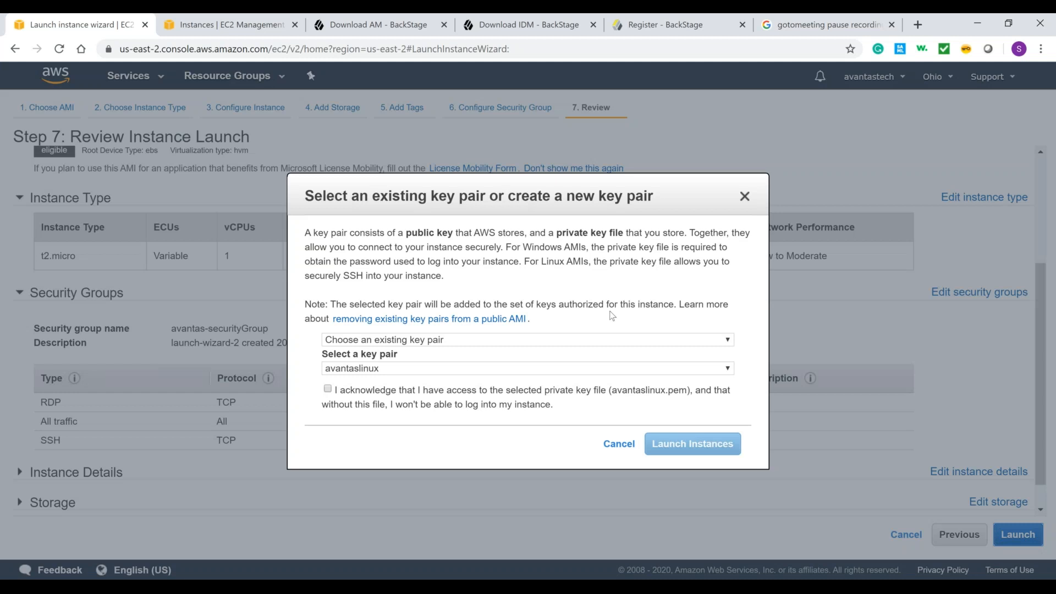
{"action": "left_click", "coordinate": [605, 342]}
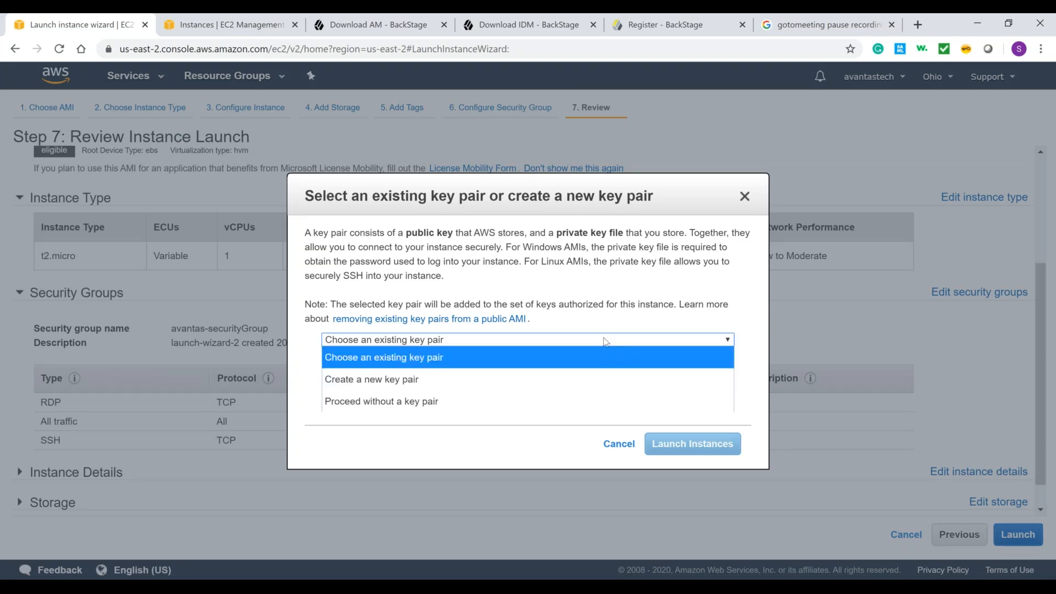
{"action": "left_click", "coordinate": [606, 341]}
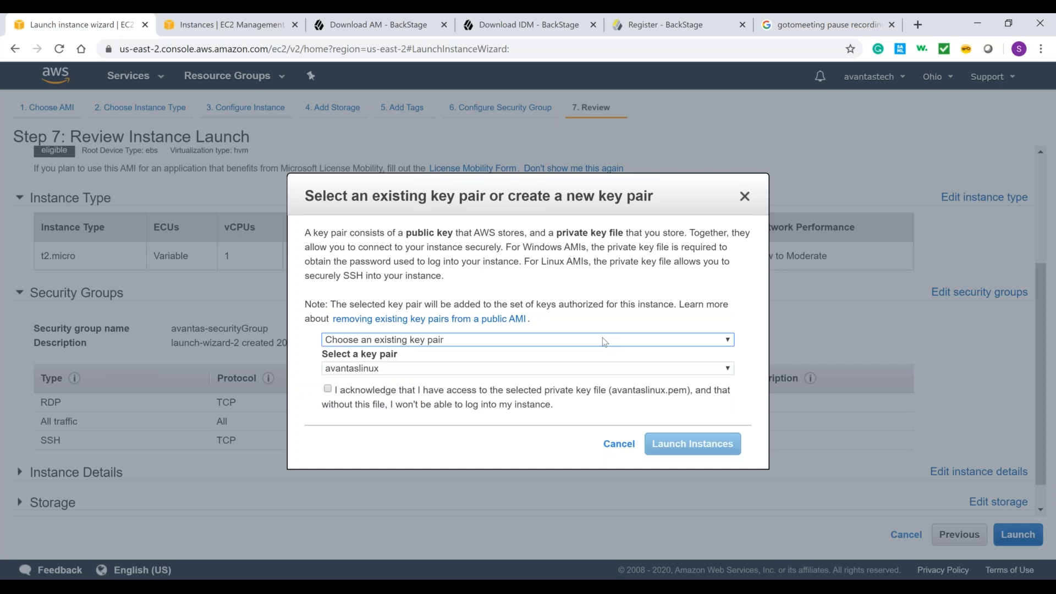
{"action": "left_click", "coordinate": [605, 342]}
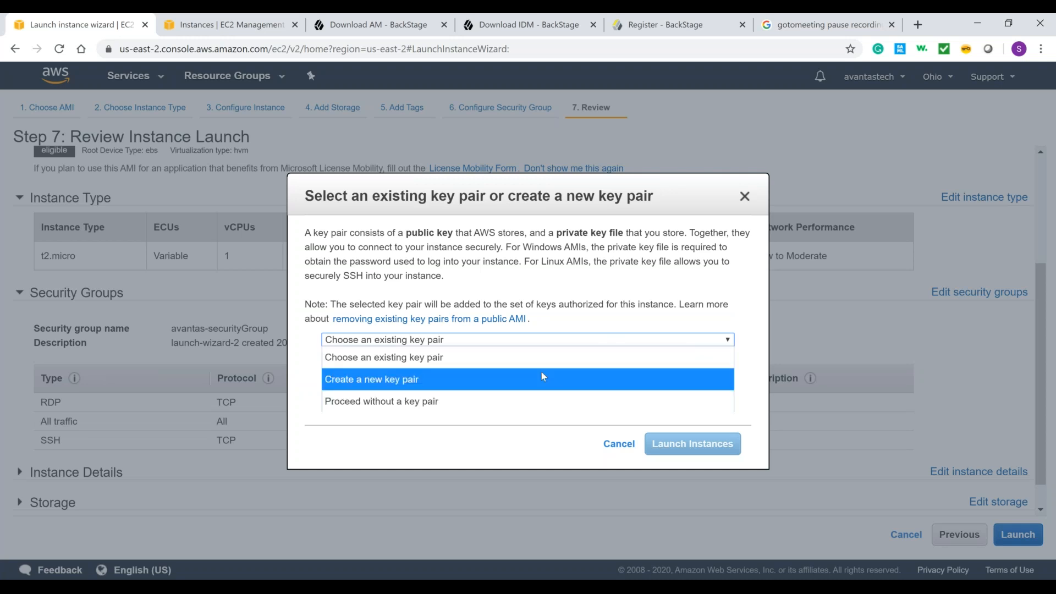
{"action": "left_click", "coordinate": [541, 374]}
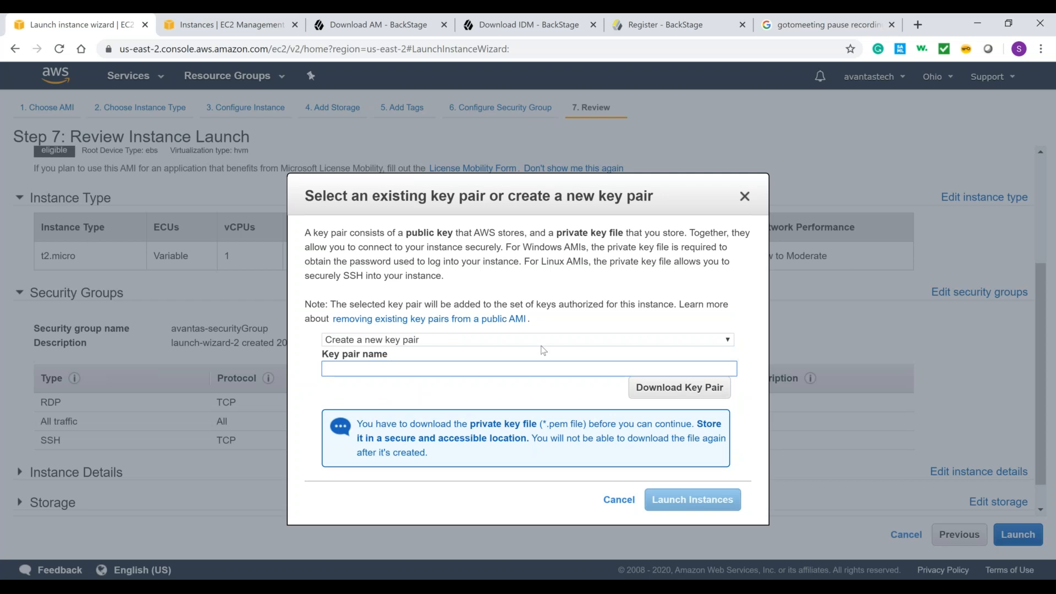
{"action": "left_click", "coordinate": [551, 345]}
{"action": "left_click", "coordinate": [546, 356]}
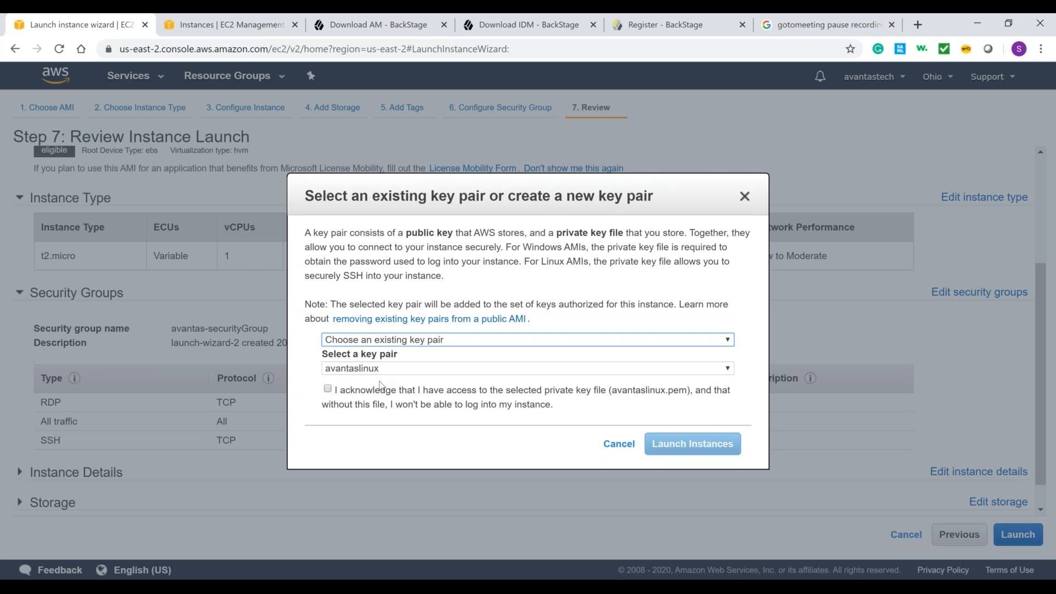
Step: Select the existing key pair avantaswindows and acknowledge having access to its private key file
{"action": "left_click", "coordinate": [406, 372]}
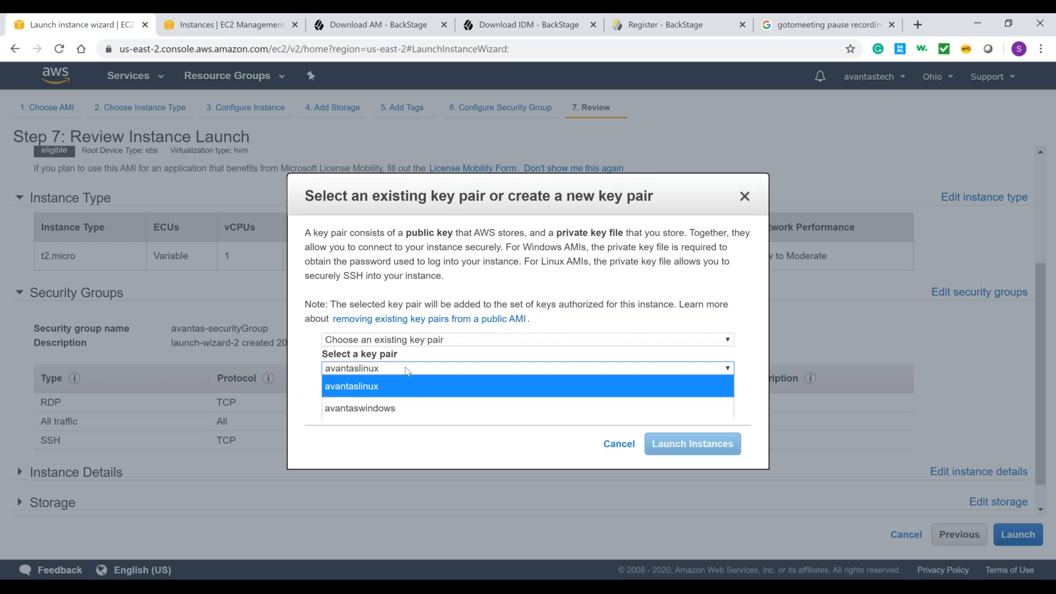
{"action": "left_click", "coordinate": [405, 408]}
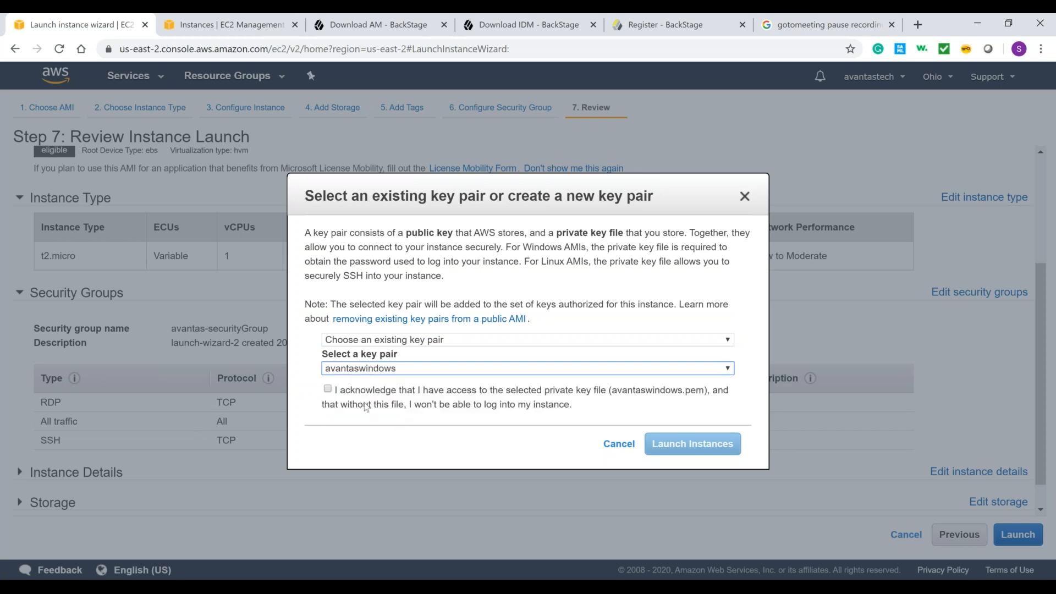
{"action": "left_click", "coordinate": [329, 390]}
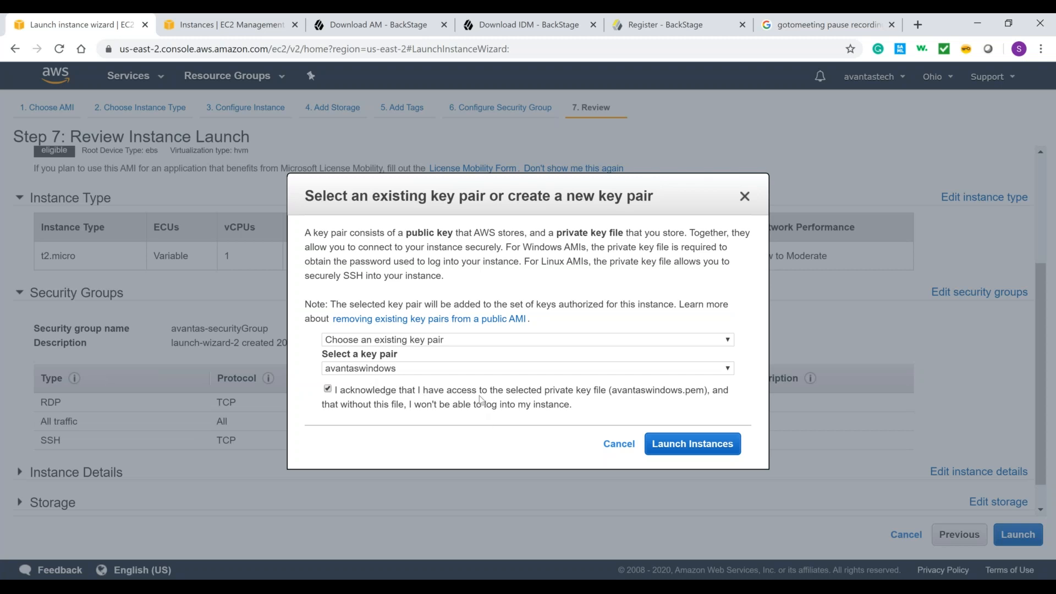
{"action": "left_click", "coordinate": [477, 345]}
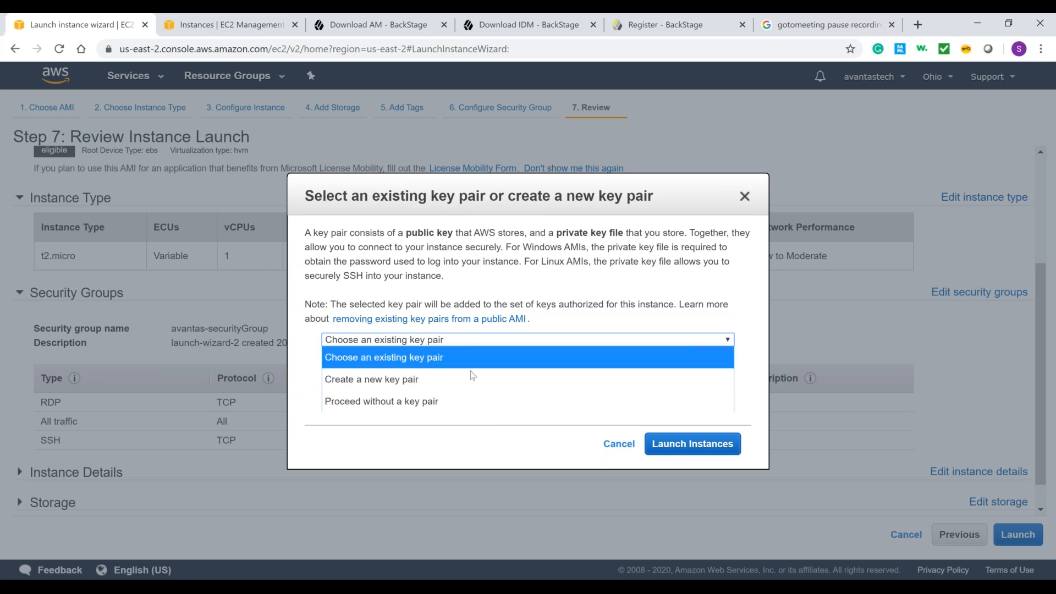
{"action": "left_click", "coordinate": [470, 371]}
{"action": "type", "text": "sfa"}
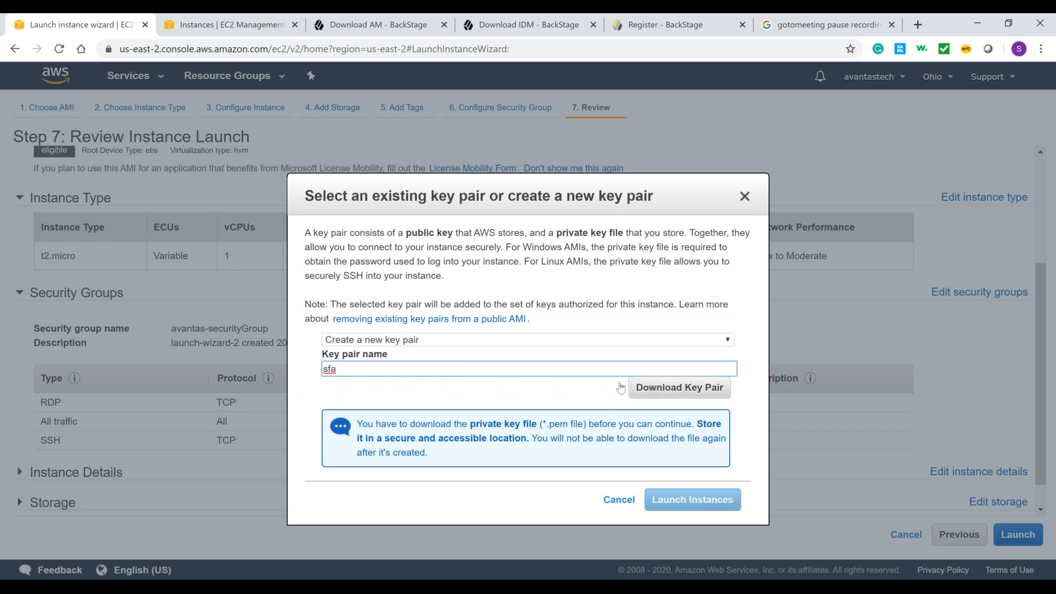
{"action": "left_click", "coordinate": [572, 343]}
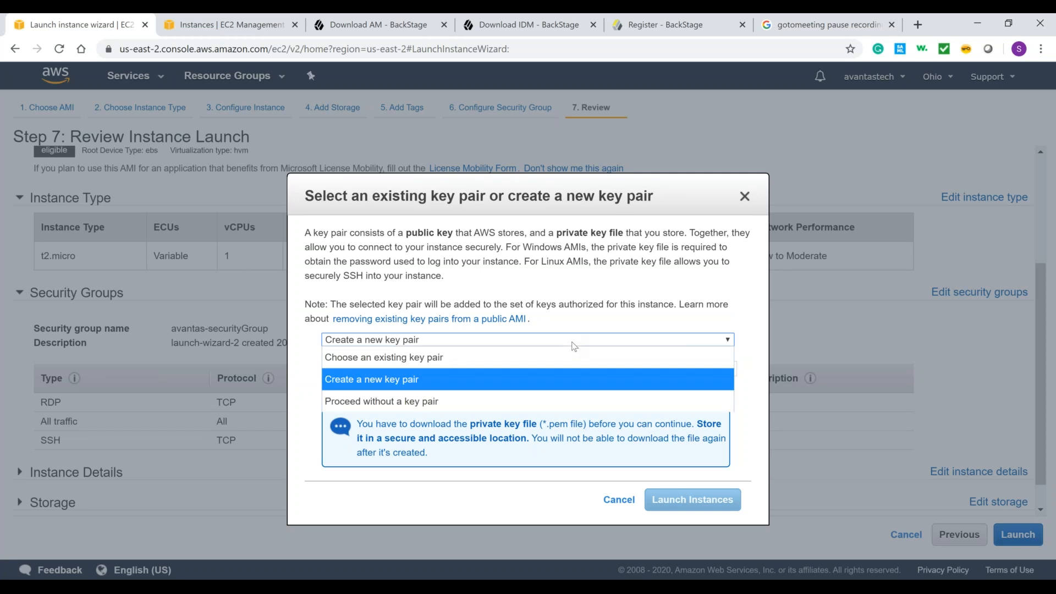
{"action": "left_click", "coordinate": [566, 357]}
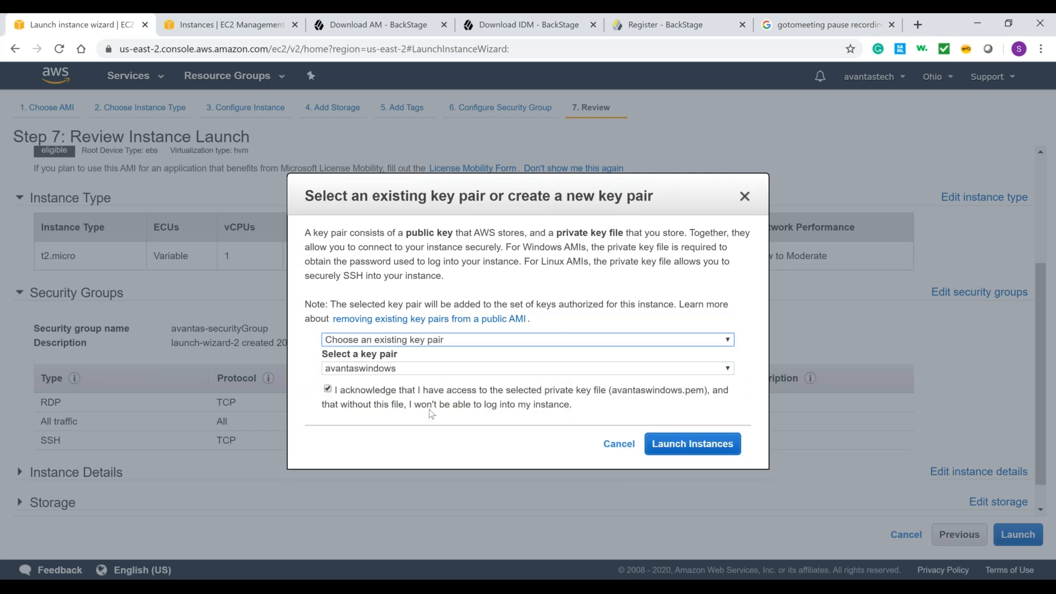
Step: Launch the instance with the selected key pair and open it in the instances list
{"action": "left_click", "coordinate": [682, 444]}
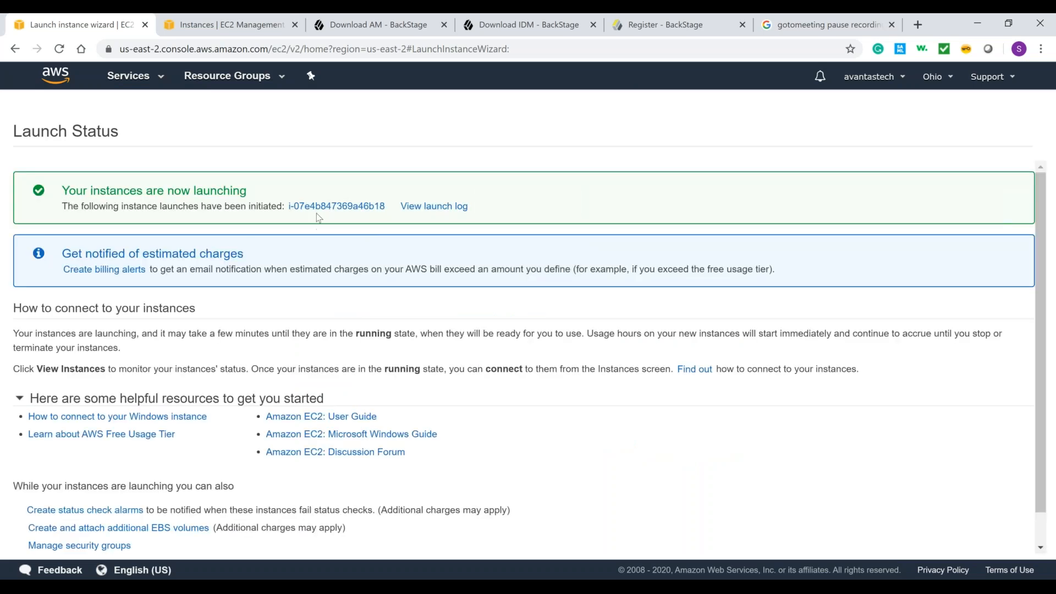
{"action": "left_click", "coordinate": [323, 206]}
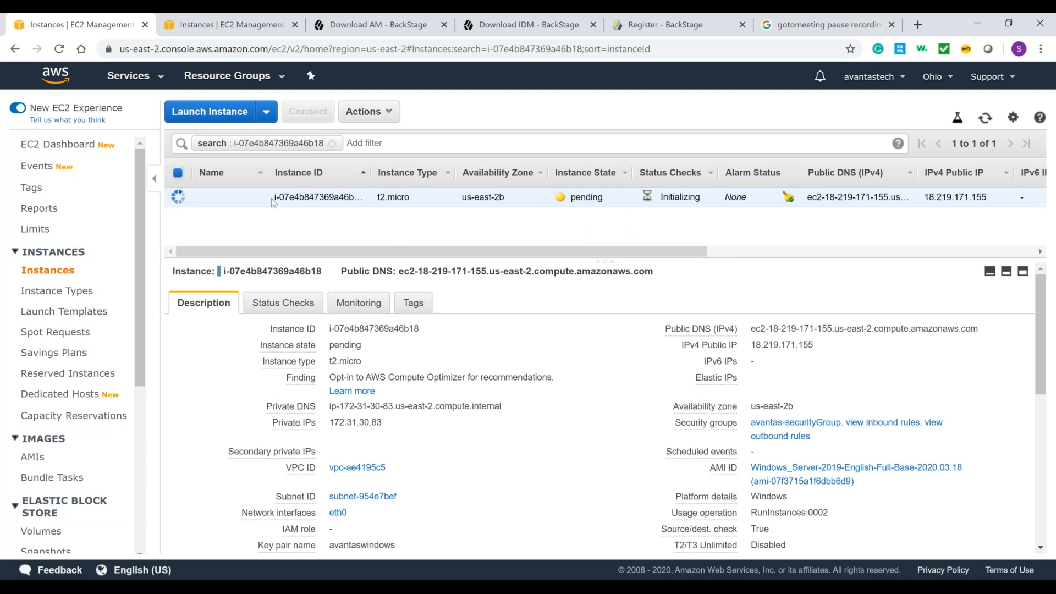
Step: Name the new instance avantaswindows
{"action": "mouse_move", "coordinate": [257, 197]}
{"action": "left_click", "coordinate": [255, 197]}
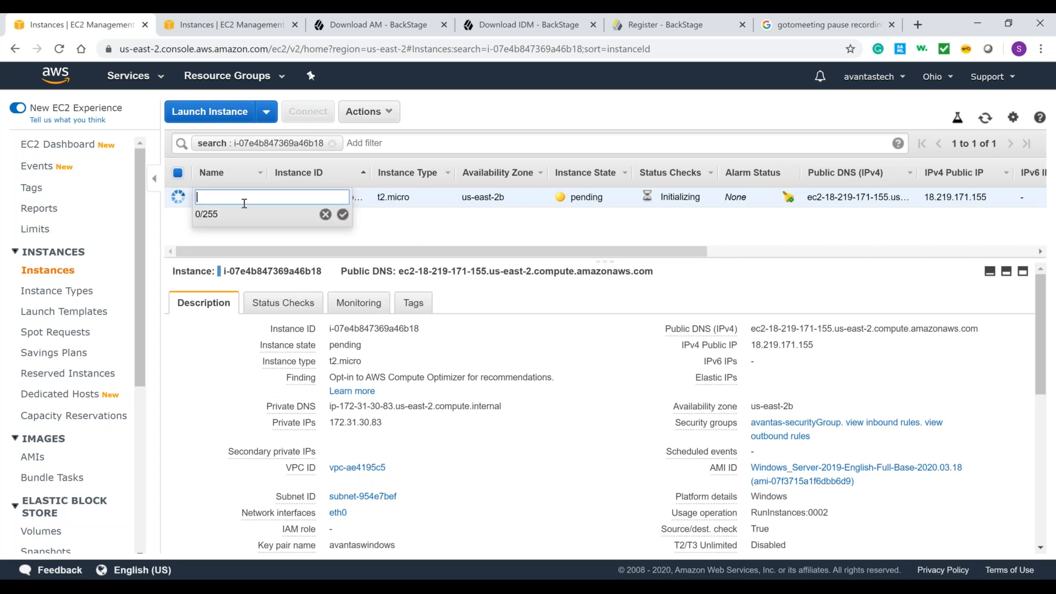
{"action": "type", "text": "avantaswindows"}
{"action": "left_click", "coordinate": [343, 215]}
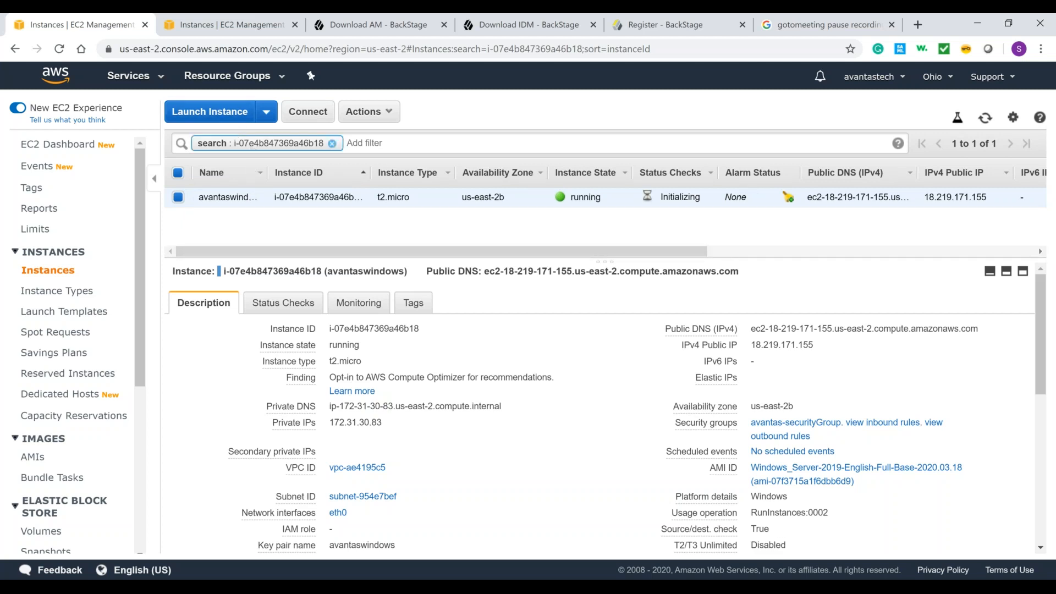
Step: Start launching another instance from the Red Hat Enterprise Linux 8 AMI with the t2.micro type and proceed to the instance details
{"action": "left_click", "coordinate": [178, 197]}
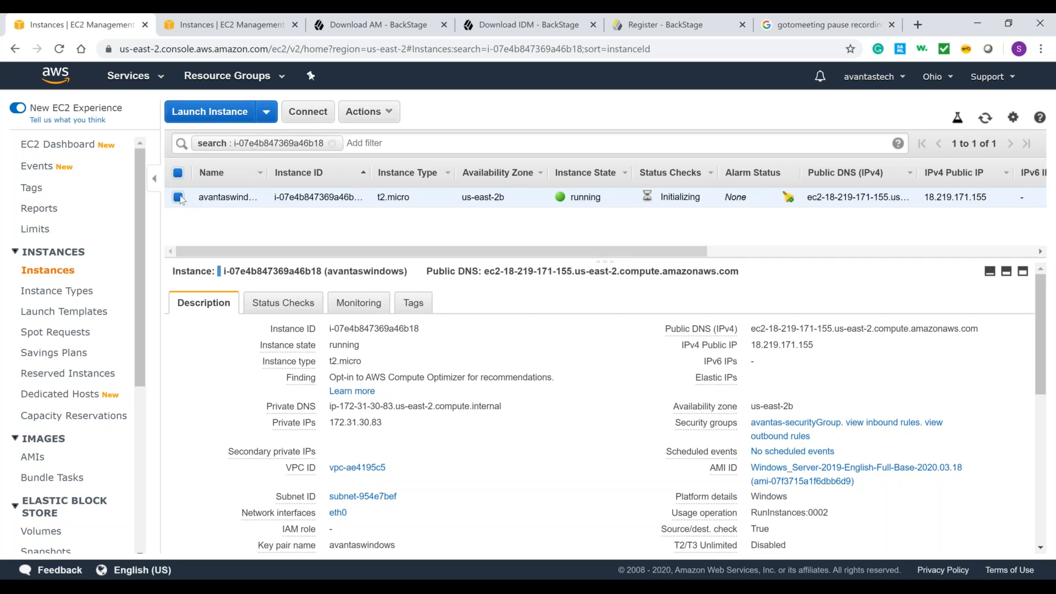
{"action": "left_click", "coordinate": [237, 121]}
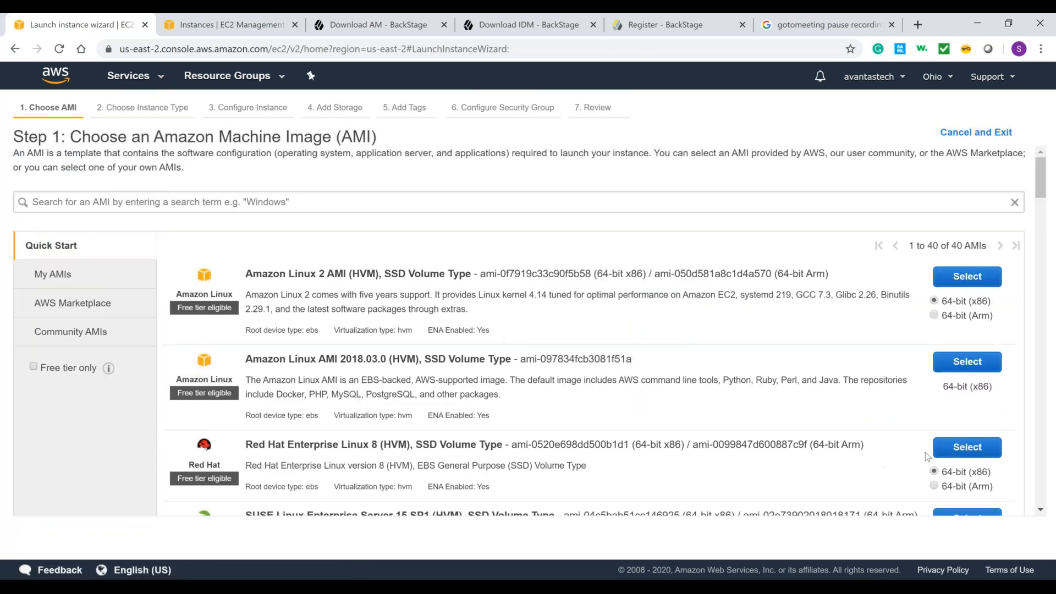
{"action": "left_click", "coordinate": [957, 451]}
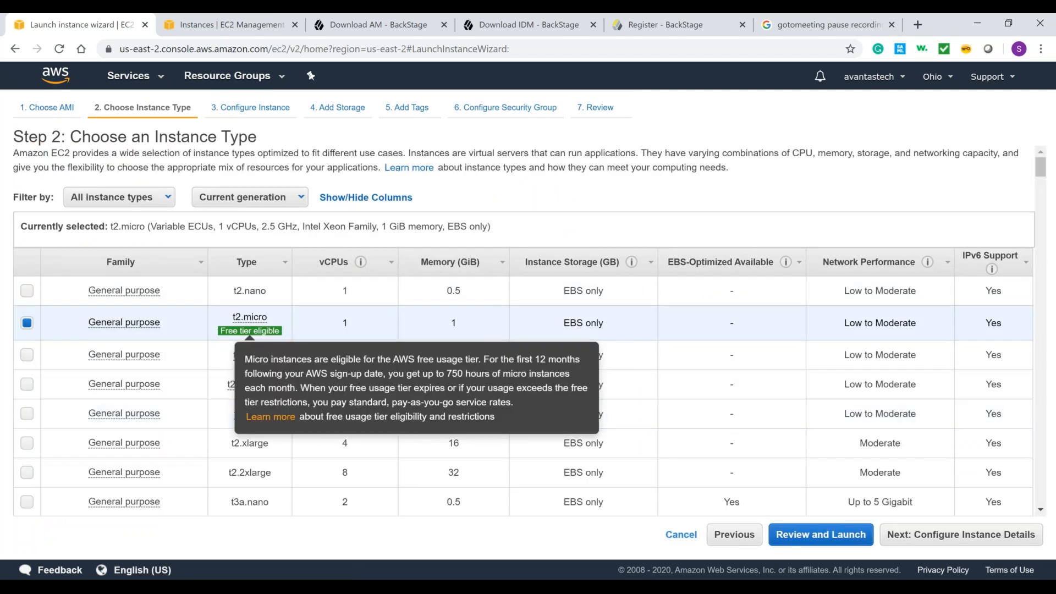
{"action": "left_click", "coordinate": [943, 540]}
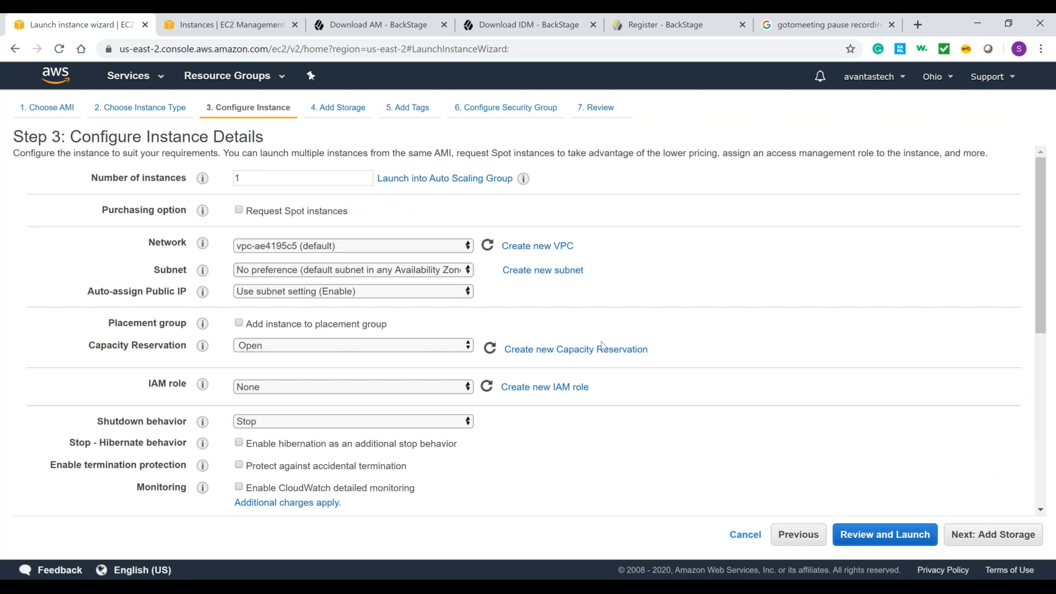
Step: Check the subnet and network options, keep the defaults, and proceed to the storage settings
{"action": "left_click", "coordinate": [341, 275]}
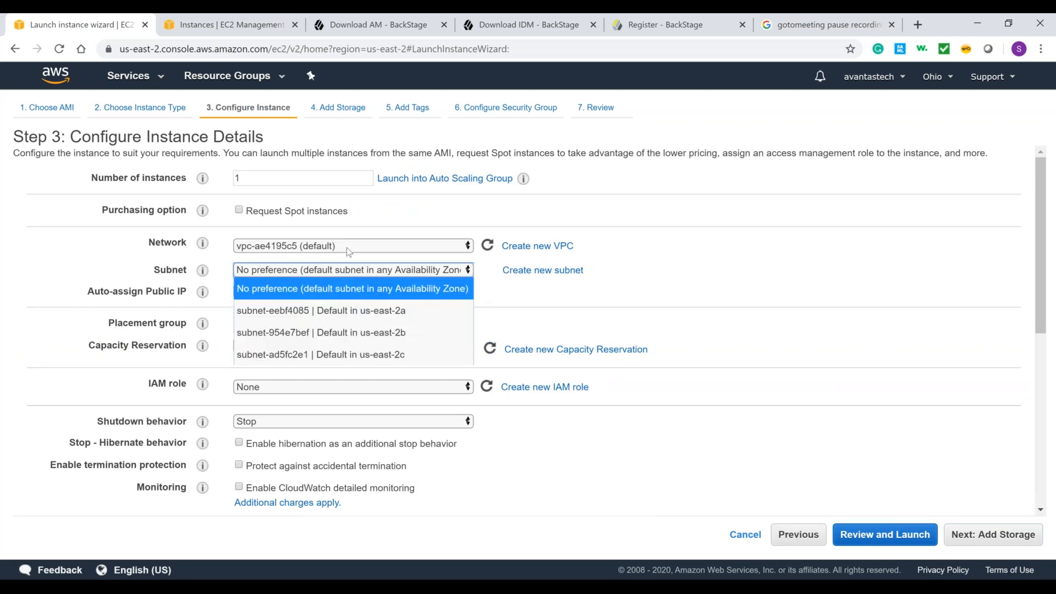
{"action": "left_click", "coordinate": [348, 244]}
{"action": "left_click", "coordinate": [747, 193]}
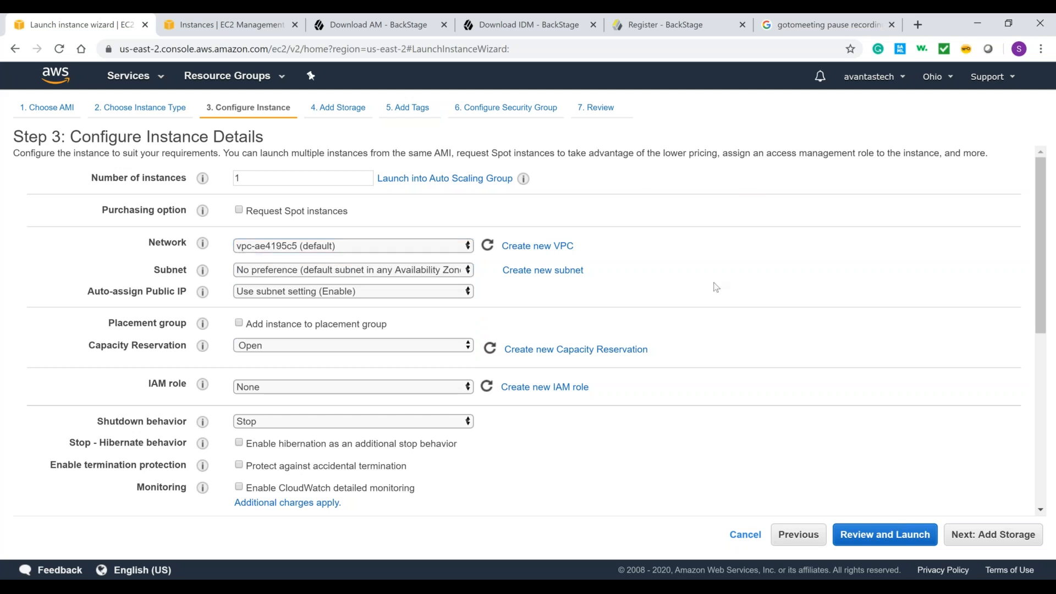
{"action": "left_click", "coordinate": [995, 536]}
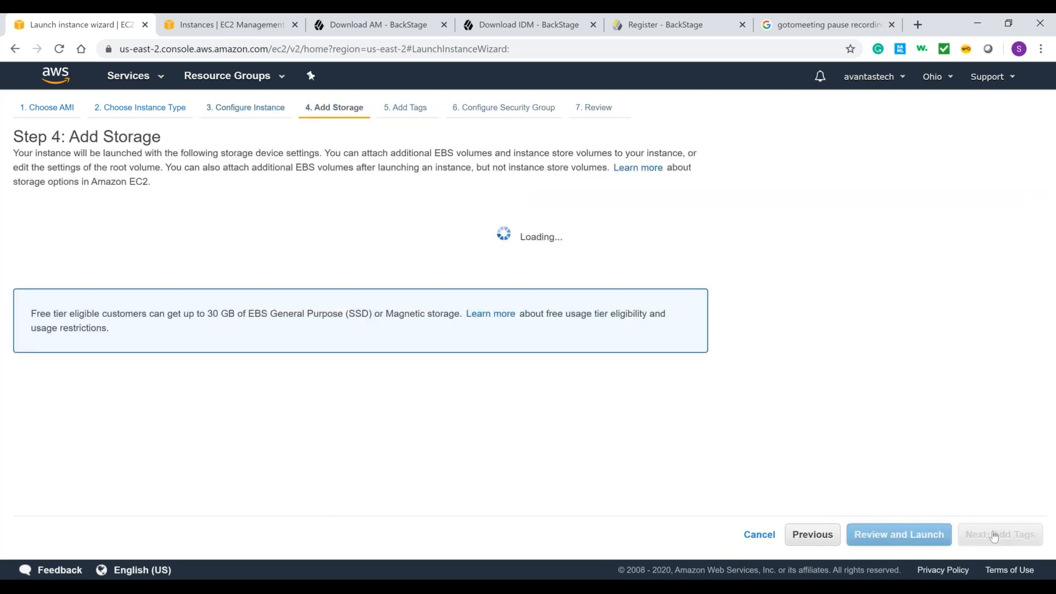
Step: Set the root volume size to 50 GiB
{"action": "double_click", "coordinate": [394, 260]}
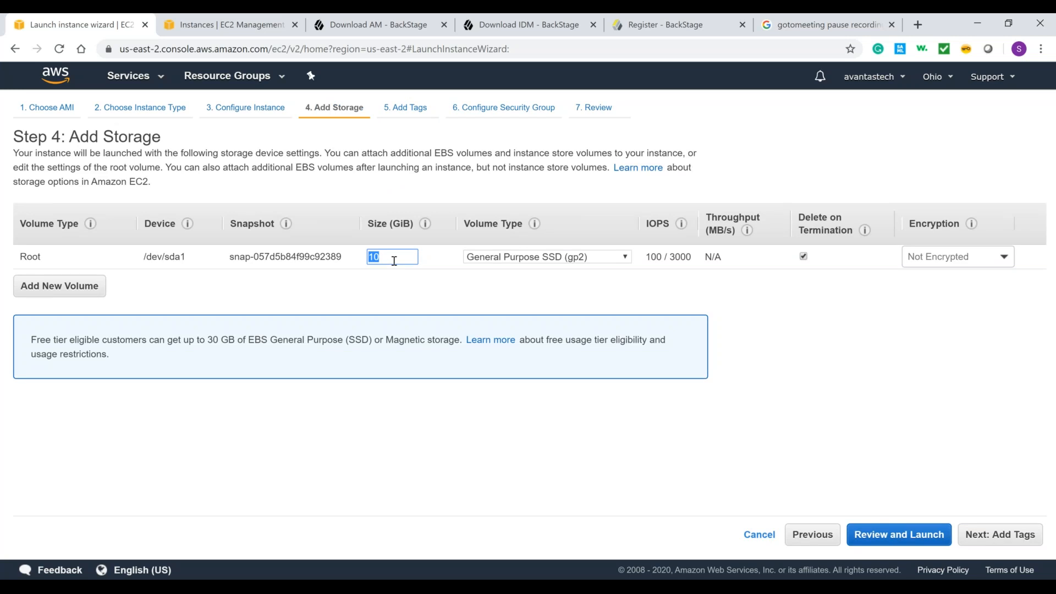
{"action": "type", "text": "50"}
Step: Leave the tags empty, assign the existing security group avantas-securityGroup, and proceed to the launch review
{"action": "left_click", "coordinate": [1000, 536]}
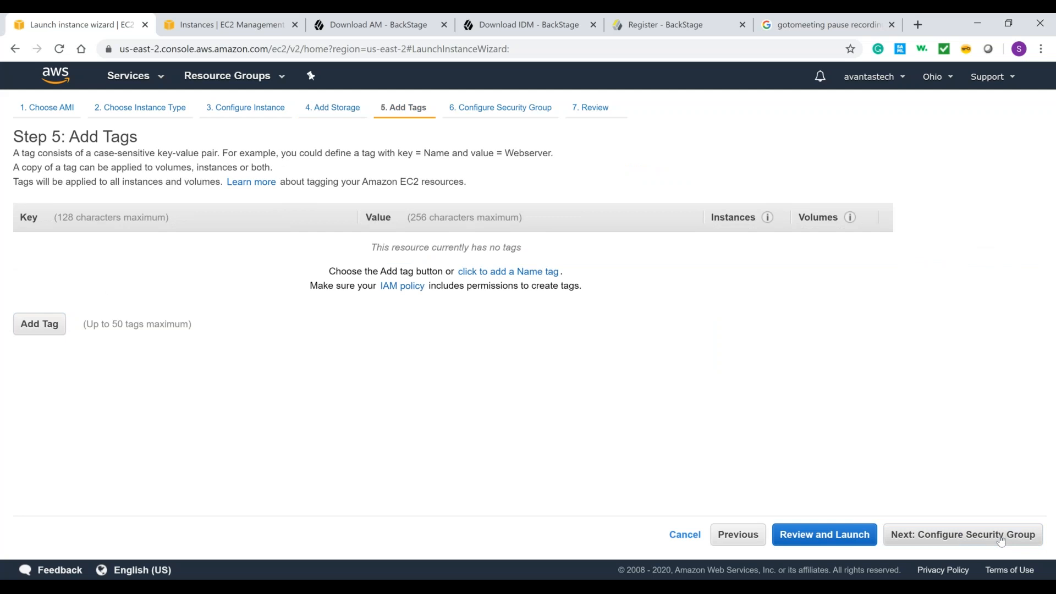
{"action": "left_click", "coordinate": [1000, 538]}
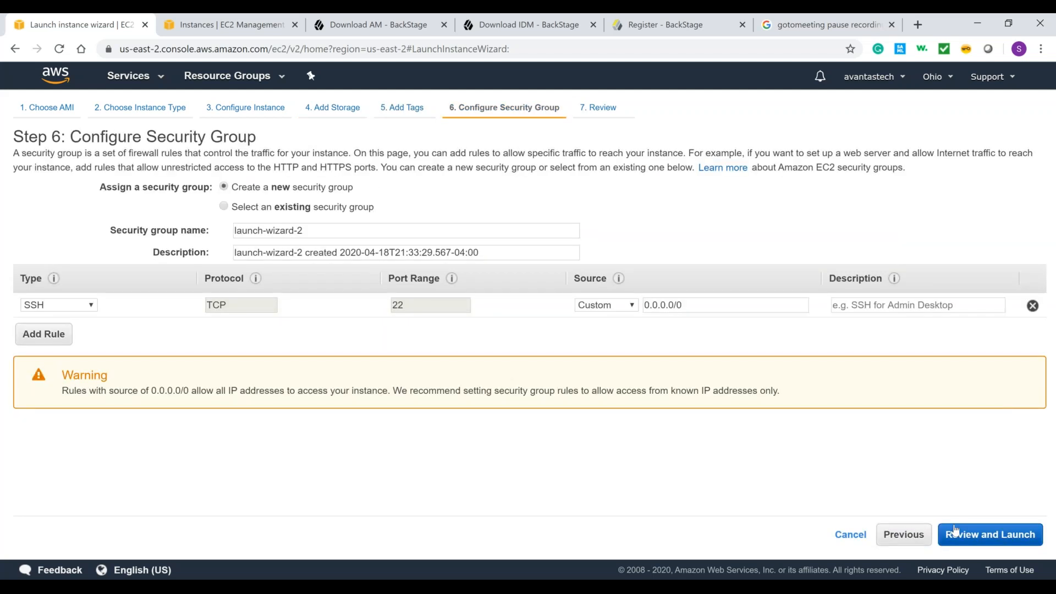
{"action": "left_click", "coordinate": [221, 207]}
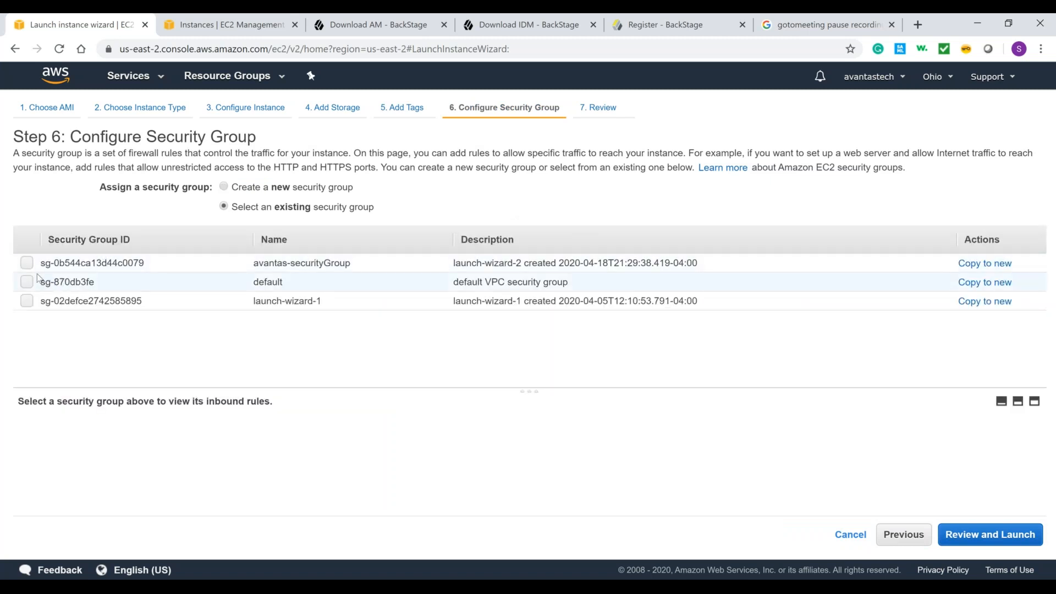
{"action": "left_click", "coordinate": [27, 263]}
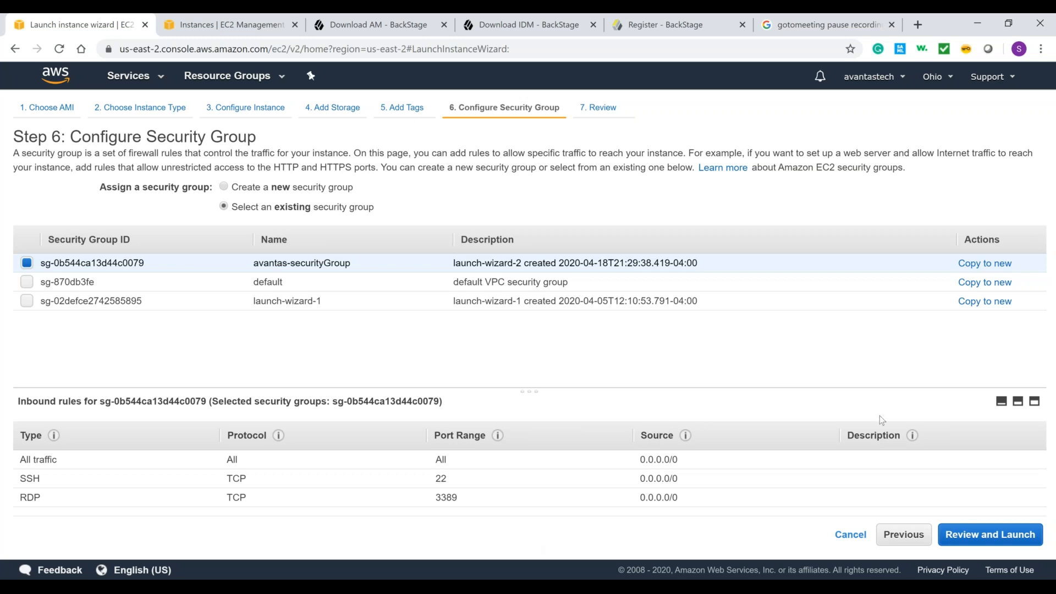
{"action": "left_click", "coordinate": [990, 536]}
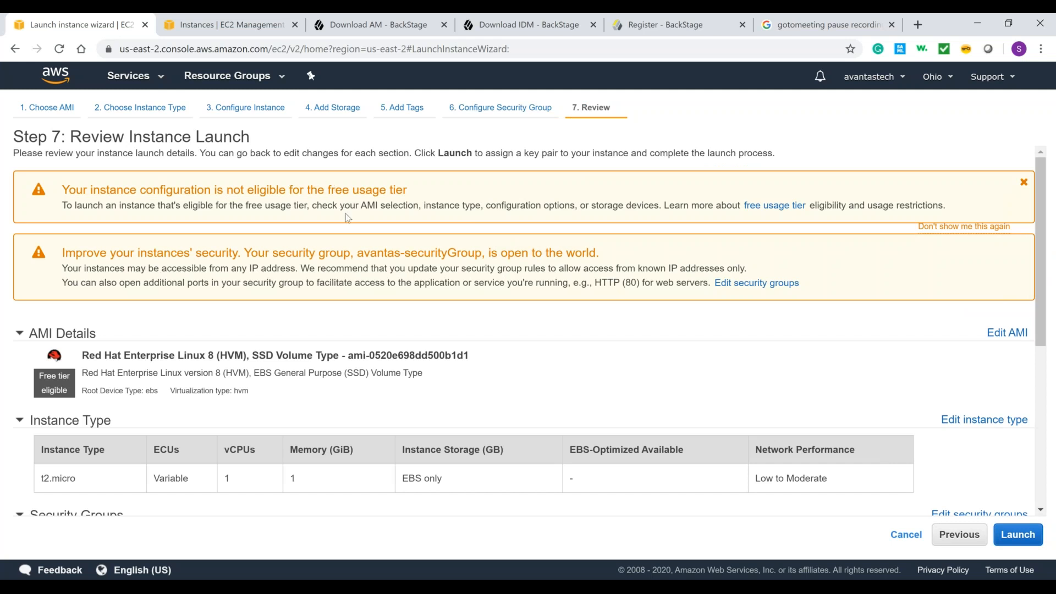
Step: Check the free usage tier warning and launch summary, and go back through the instance type and details to the storage settings
{"action": "triple_click", "coordinate": [308, 201]}
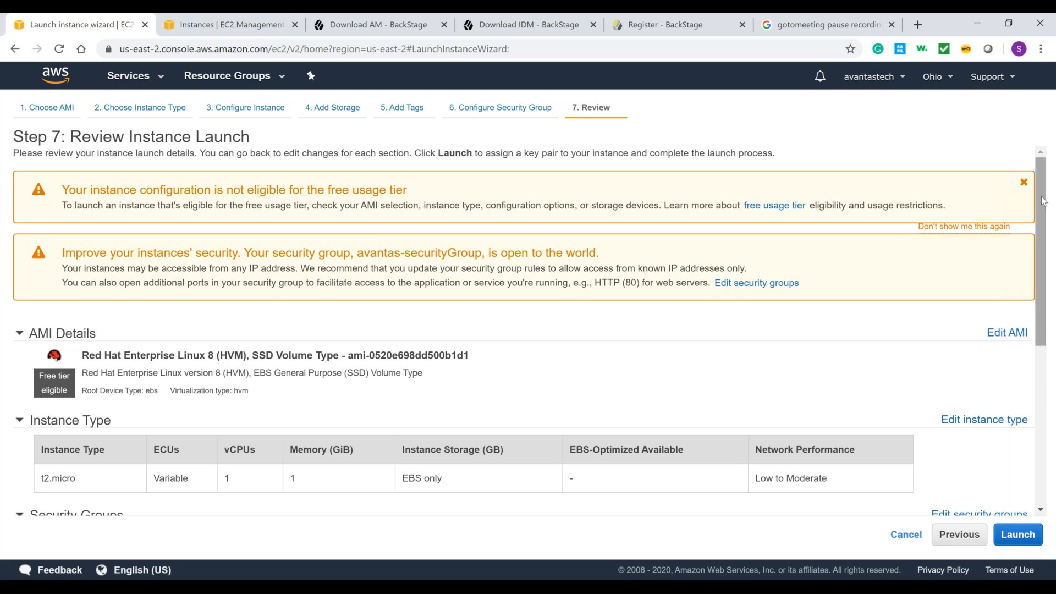
{"action": "left_click_drag", "start_coordinate": [1042, 200], "coordinate": [1052, 286]}
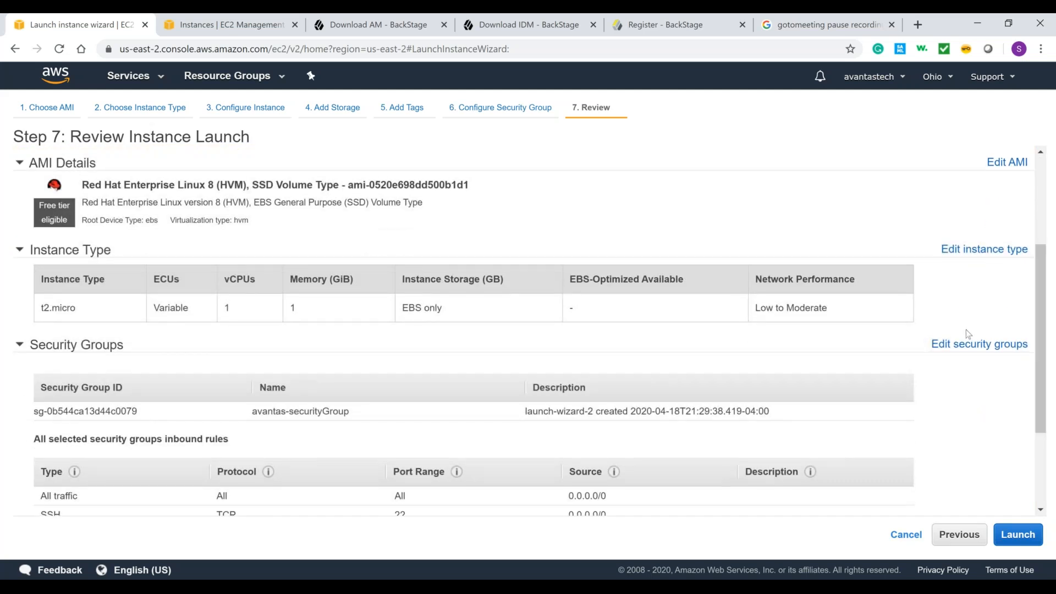
{"action": "left_click", "coordinate": [965, 249]}
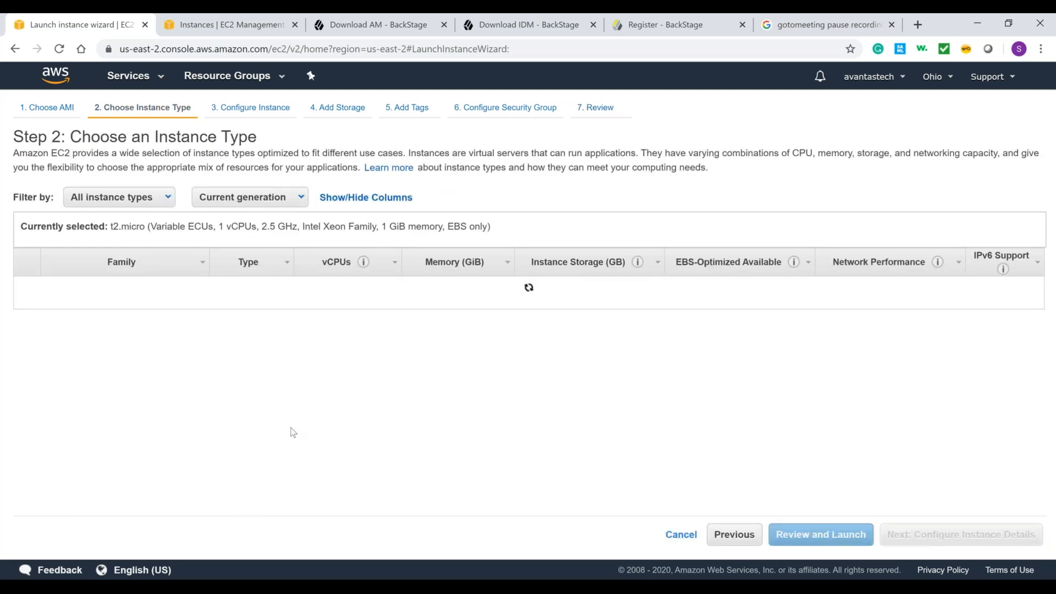
{"action": "left_click", "coordinate": [961, 534]}
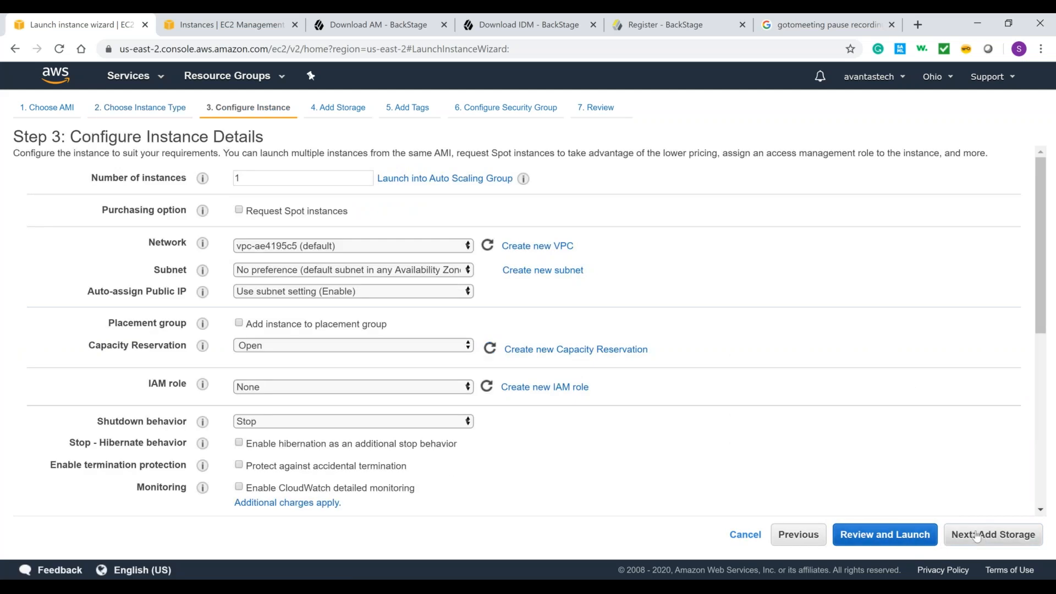
{"action": "left_click", "coordinate": [975, 535]}
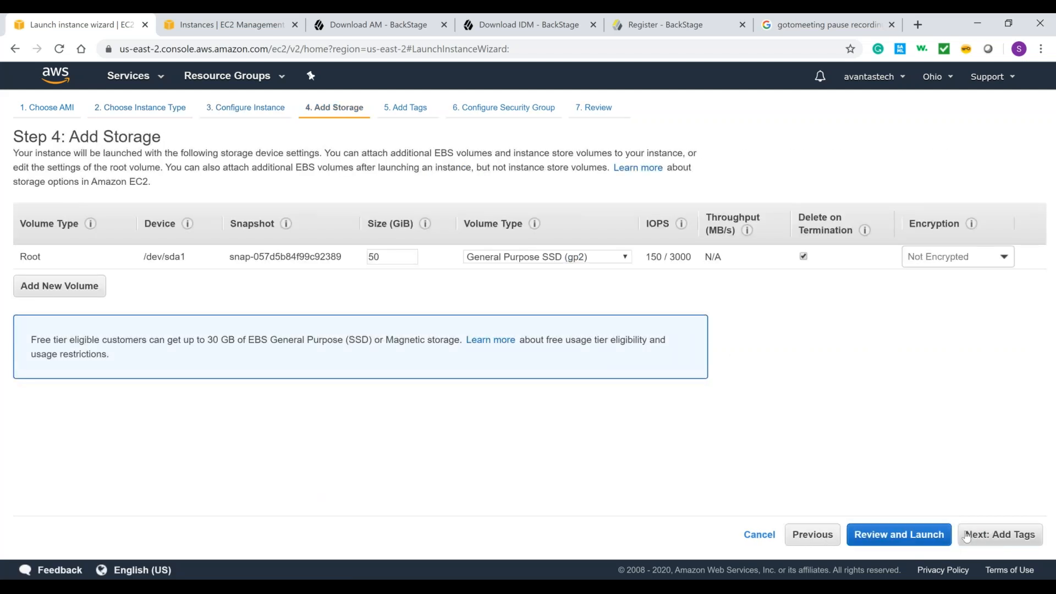
Step: Set the root volume size to 30 GiB and return to the launch review
{"action": "double_click", "coordinate": [379, 259]}
{"action": "type", "text": "30"}
{"action": "left_click", "coordinate": [901, 404]}
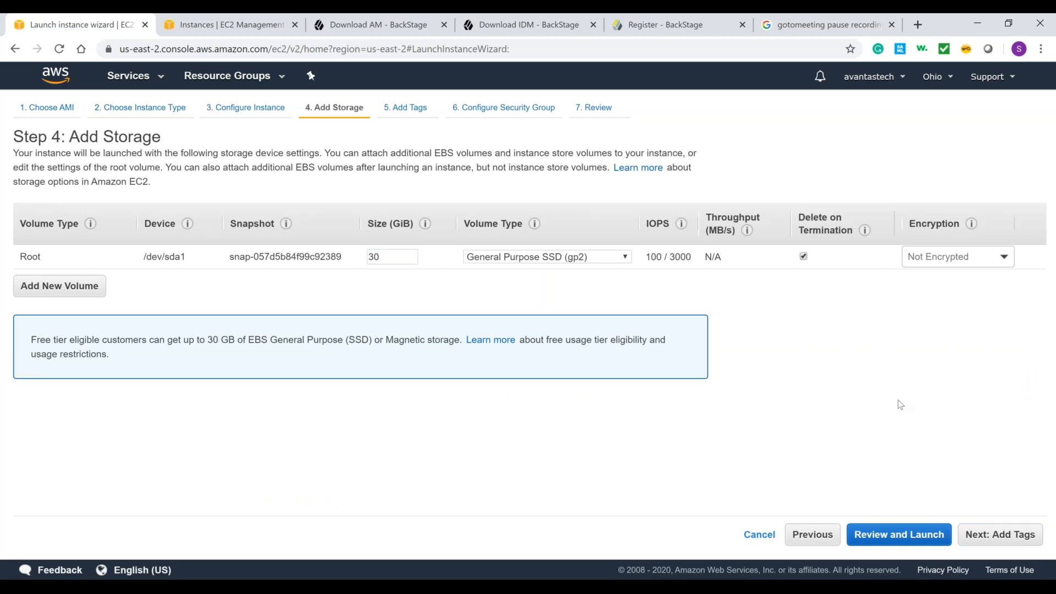
{"action": "left_click", "coordinate": [929, 543]}
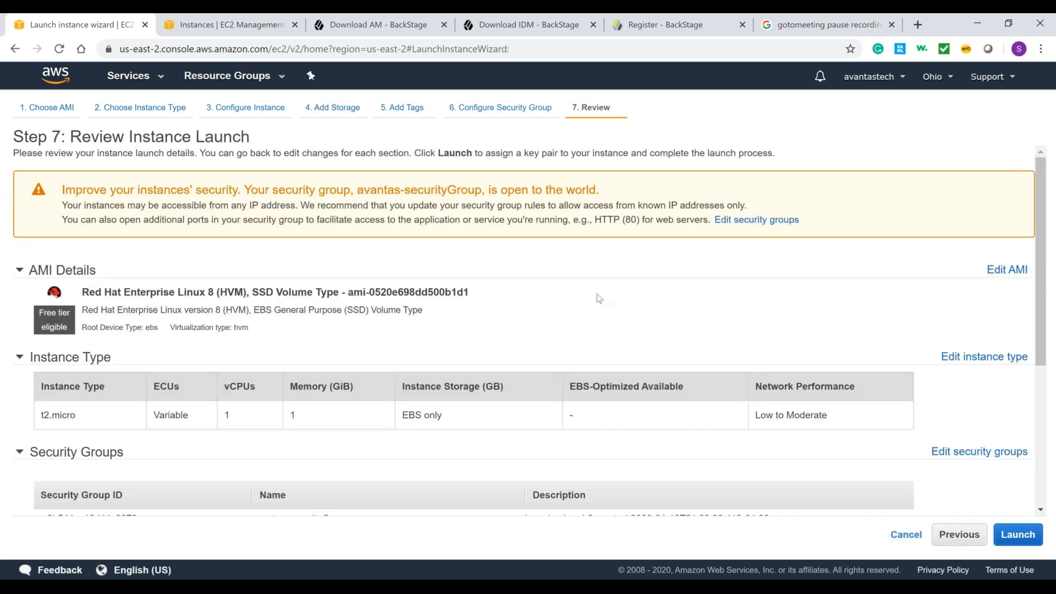
Step: Review the security warning and the rest of the launch summary, and proceed to the key pair selection
{"action": "triple_click", "coordinate": [534, 193]}
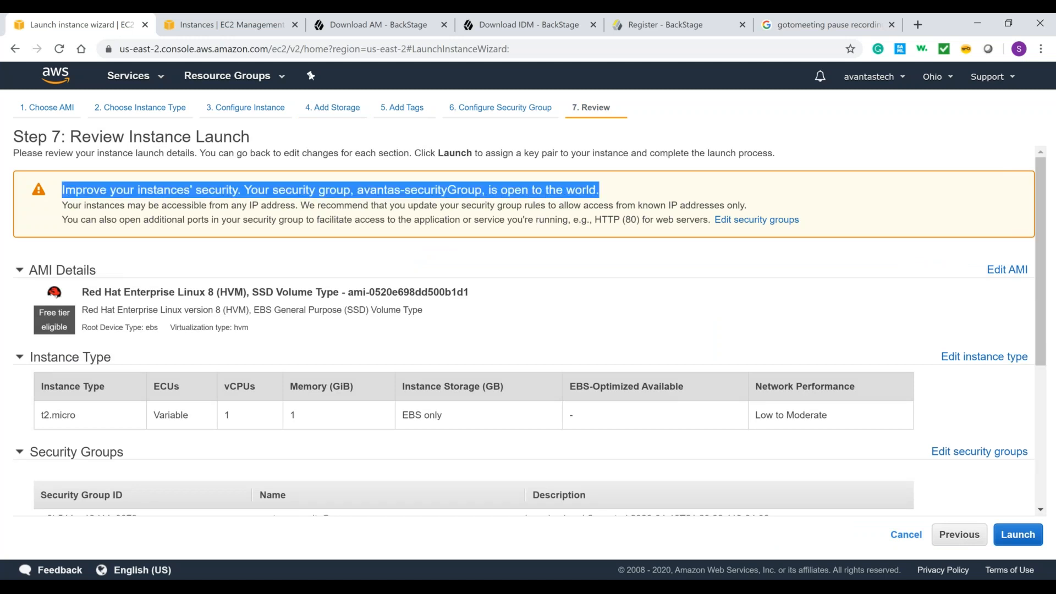
{"action": "left_click", "coordinate": [534, 193]}
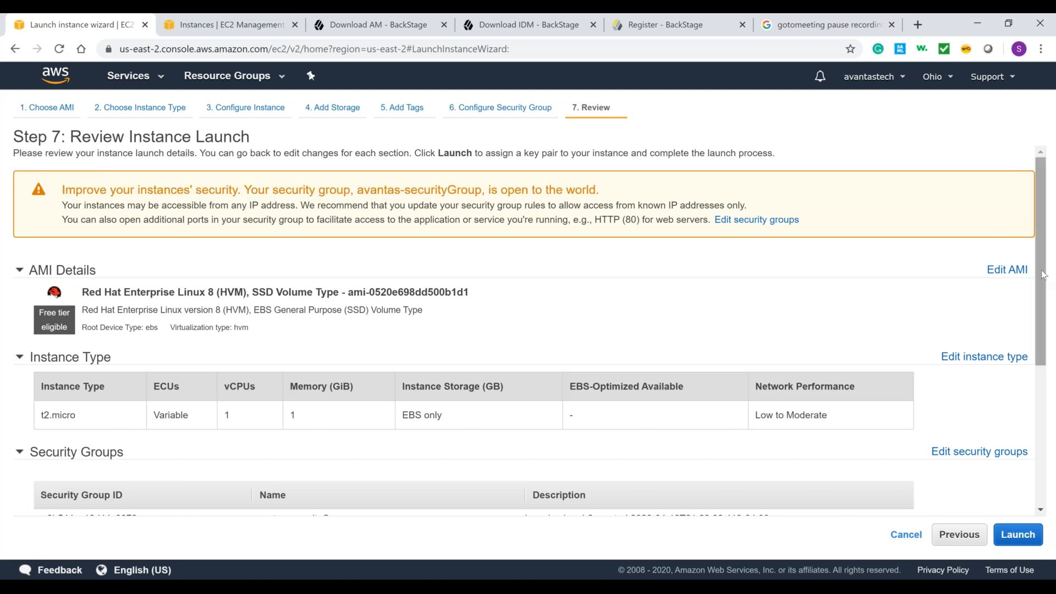
{"action": "left_click_drag", "start_coordinate": [1042, 270], "coordinate": [1048, 416]}
{"action": "left_click", "coordinate": [1018, 537]}
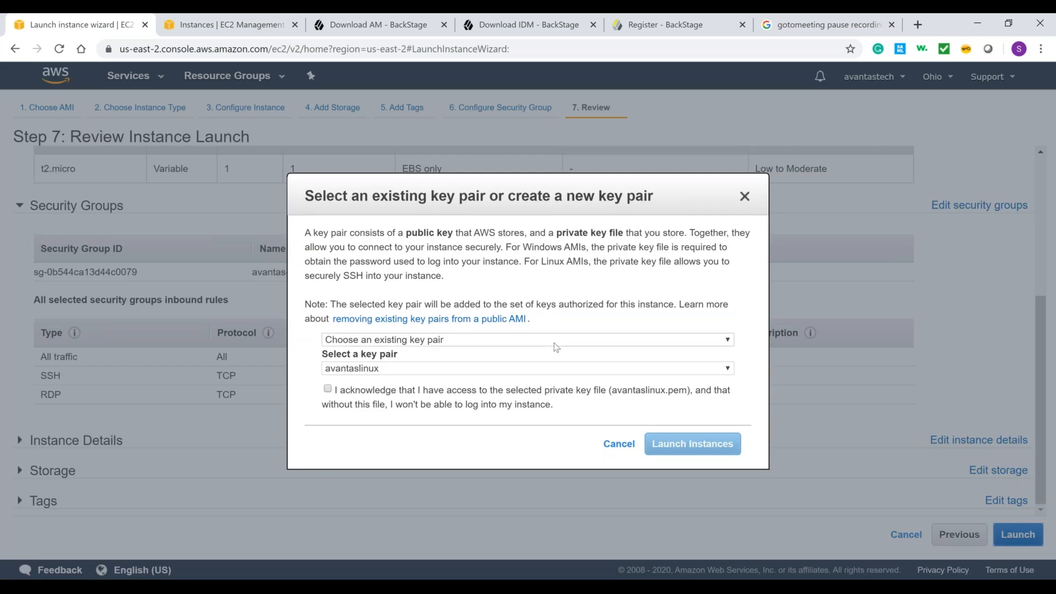
Step: Launch the instance with the existing key pair avantaslinux, acknowledging access to its private key file, and open it in the instances list
{"action": "left_click", "coordinate": [553, 342]}
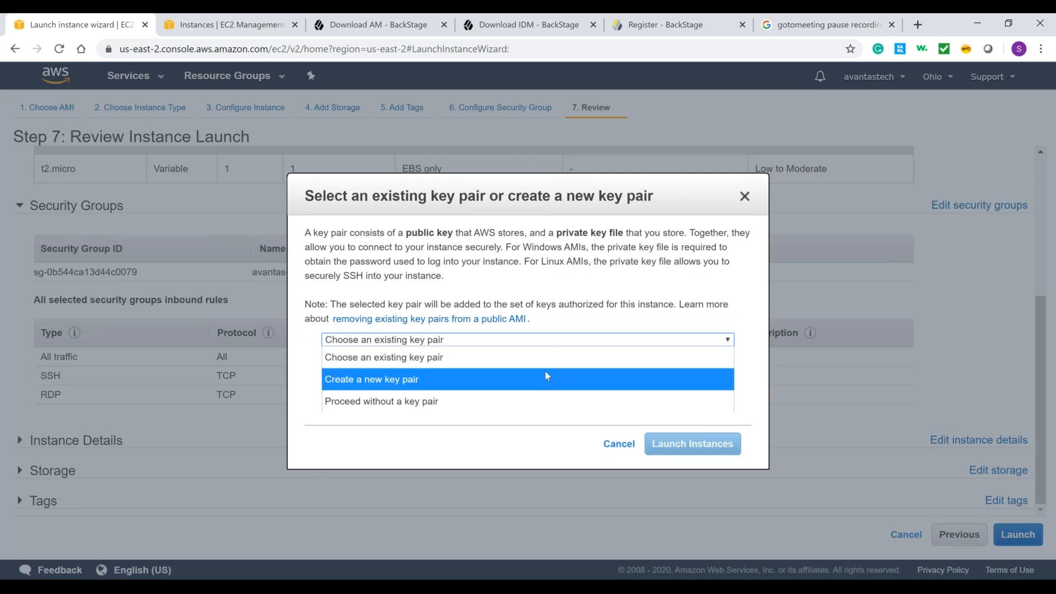
{"action": "left_click", "coordinate": [582, 321]}
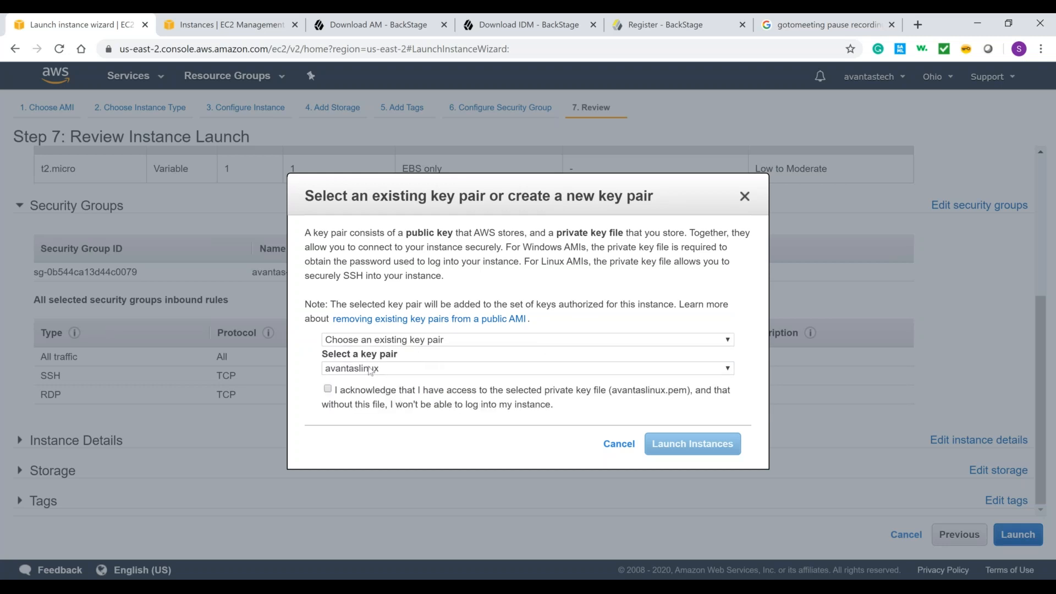
{"action": "left_click", "coordinate": [328, 388]}
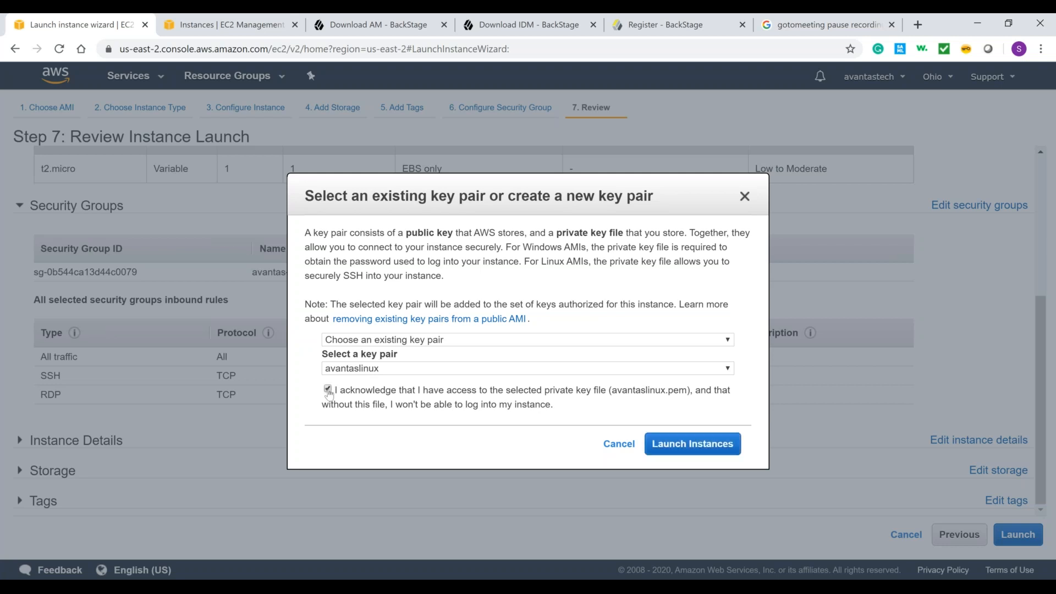
{"action": "left_click", "coordinate": [716, 450]}
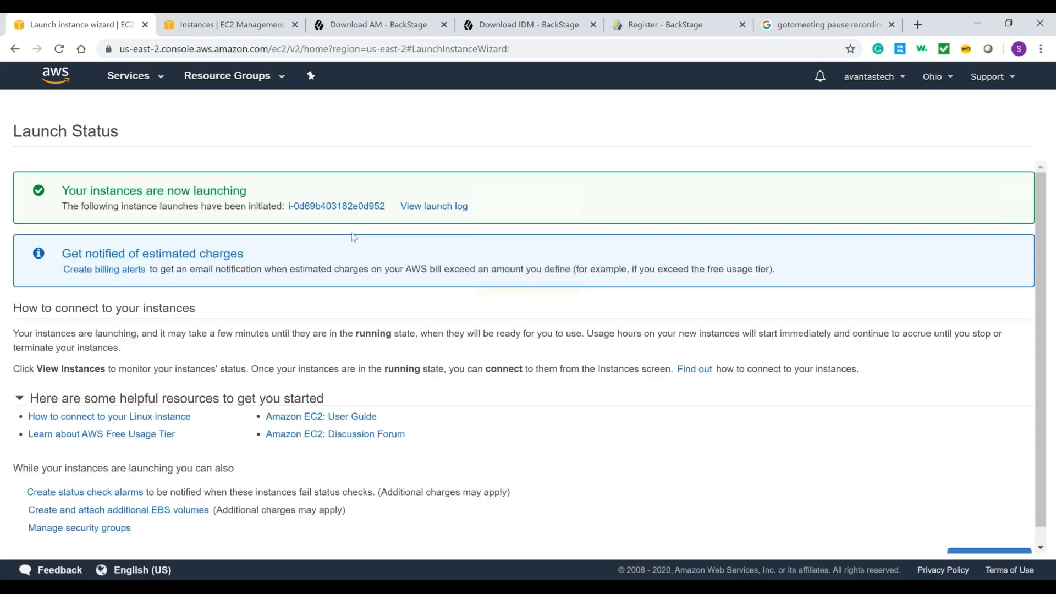
{"action": "left_click", "coordinate": [328, 208]}
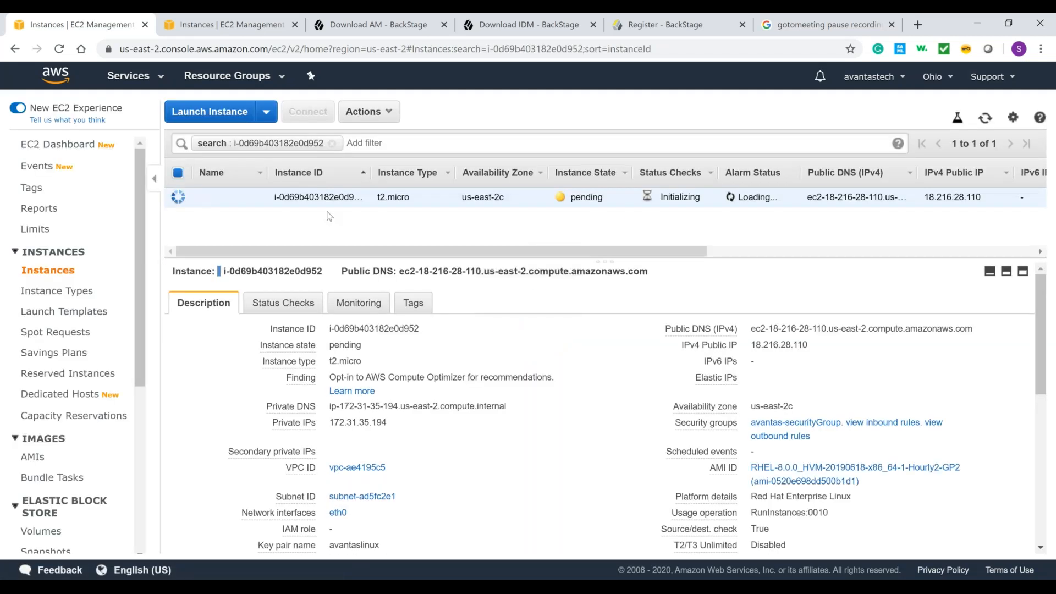
Step: Name the new Red Hat instance AvantasLinux
{"action": "left_click", "coordinate": [255, 198]}
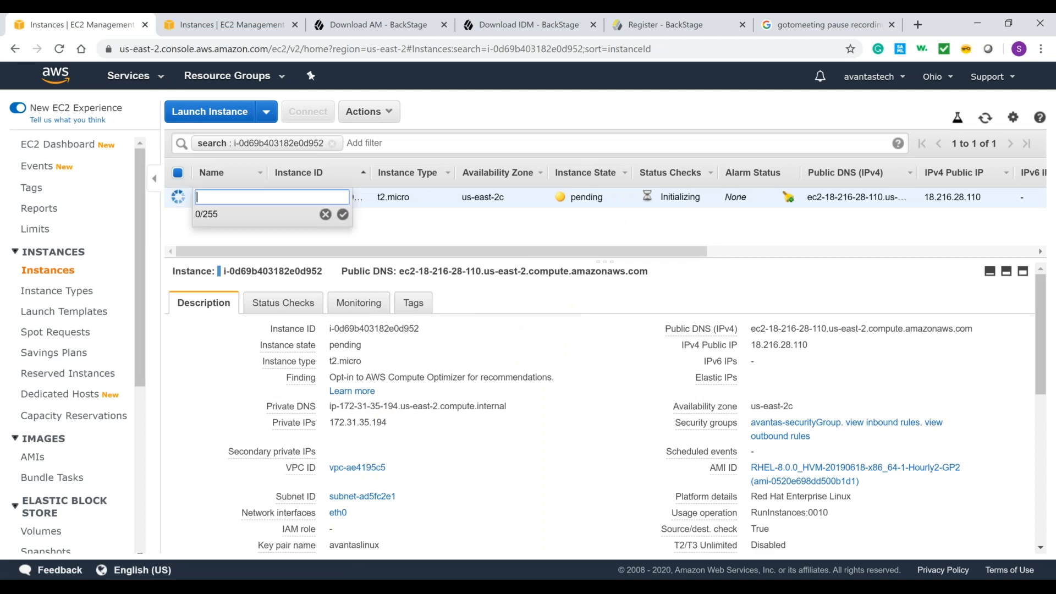
{"action": "type", "text": "avantasLinux"}
{"action": "key", "text": "Left"}
{"action": "key", "text": "Left"}
{"action": "key", "text": "Left"}
{"action": "key", "text": "Left"}
{"action": "key", "text": "Left"}
{"action": "key", "text": "Left"}
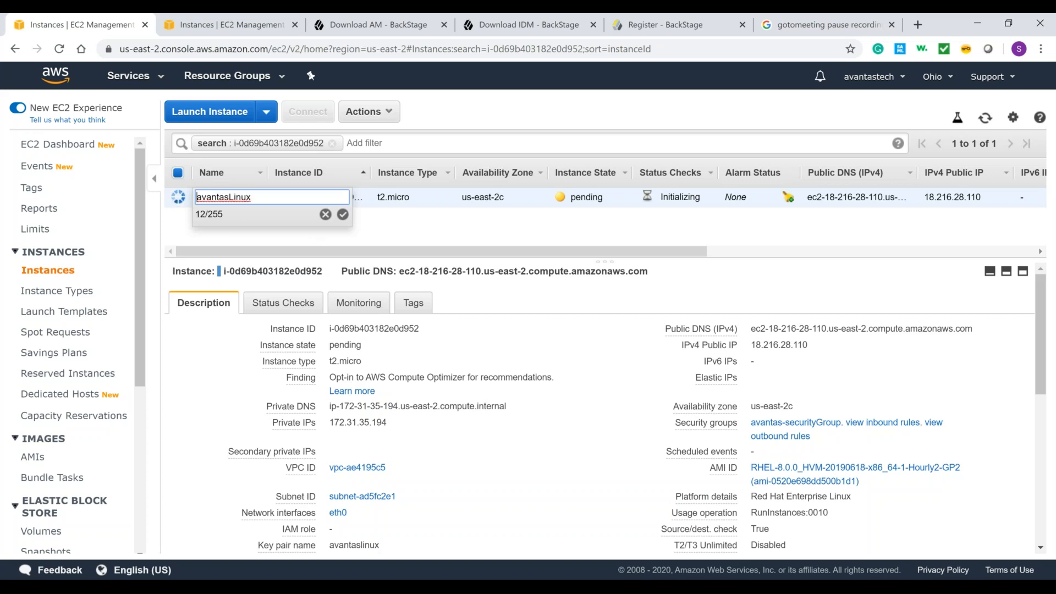
{"action": "key", "text": "Home"}
{"action": "key", "text": "Delete"}
{"action": "type", "text": "A"}
{"action": "key", "text": "Return"}
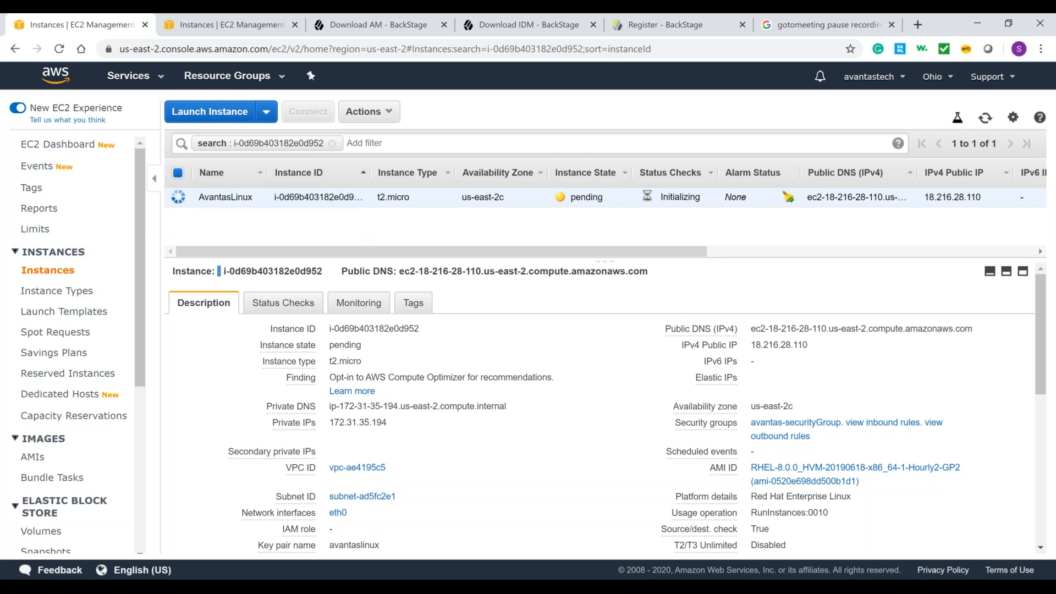
Step: Clear the instance search filter and download the remote desktop file for connecting to the avantaswindows instance
{"action": "left_click", "coordinate": [332, 144]}
{"action": "left_click", "coordinate": [500, 110]}
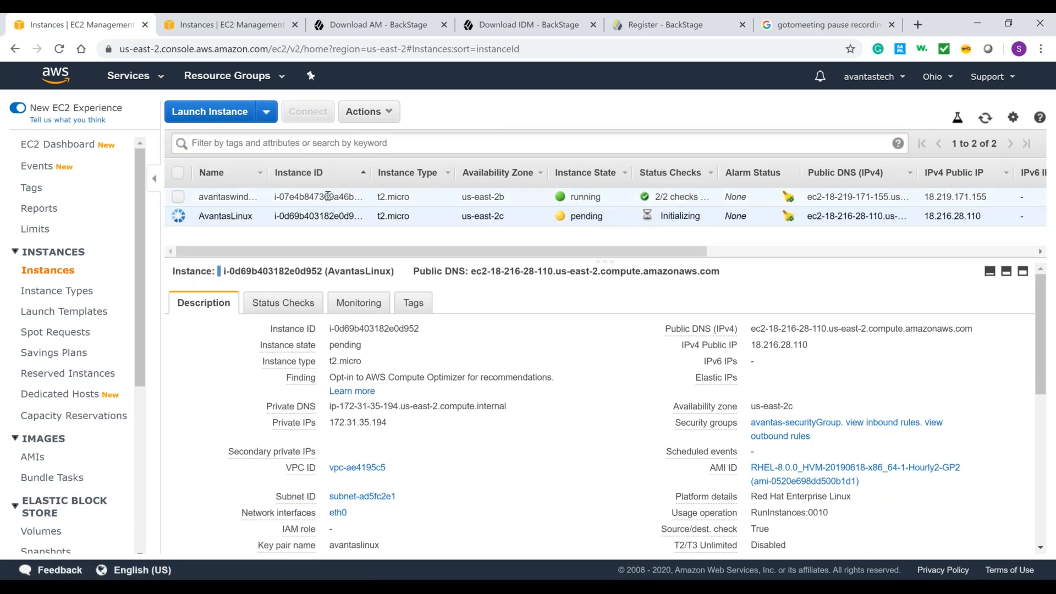
{"action": "left_click", "coordinate": [328, 197]}
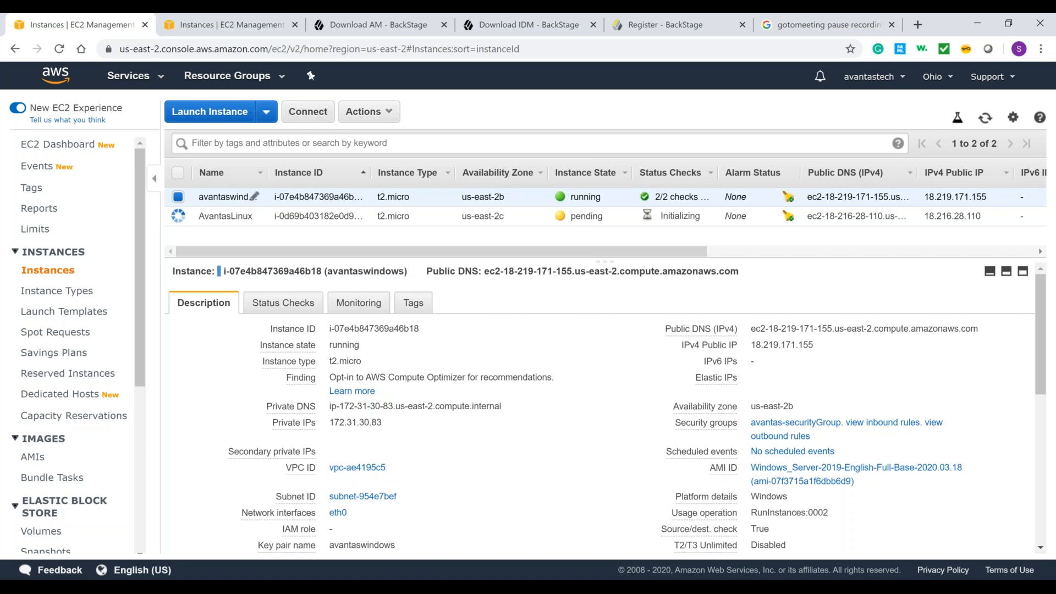
{"action": "left_click", "coordinate": [317, 110]}
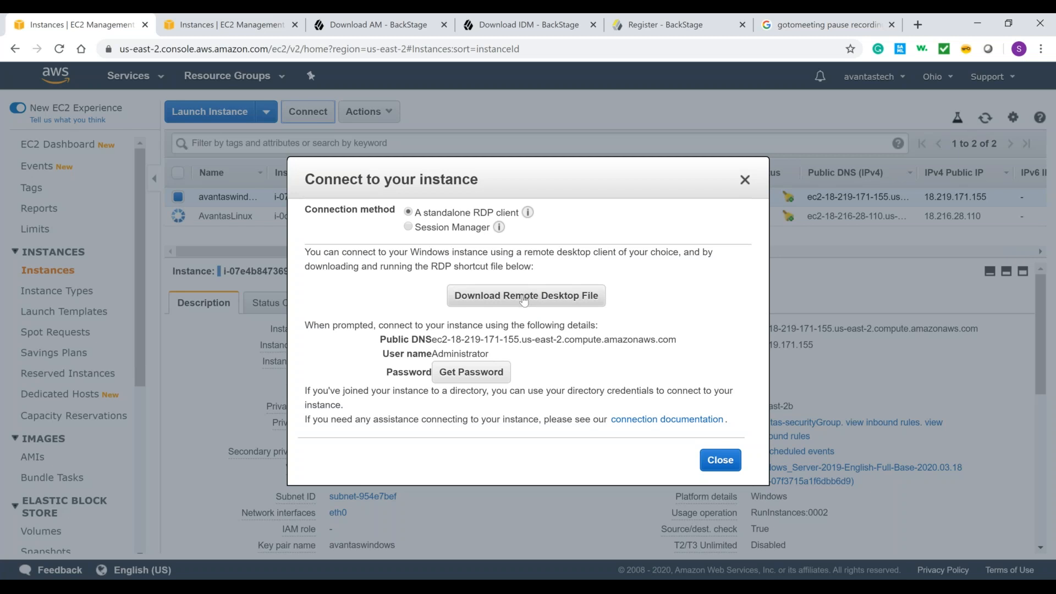
{"action": "left_click", "coordinate": [525, 298]}
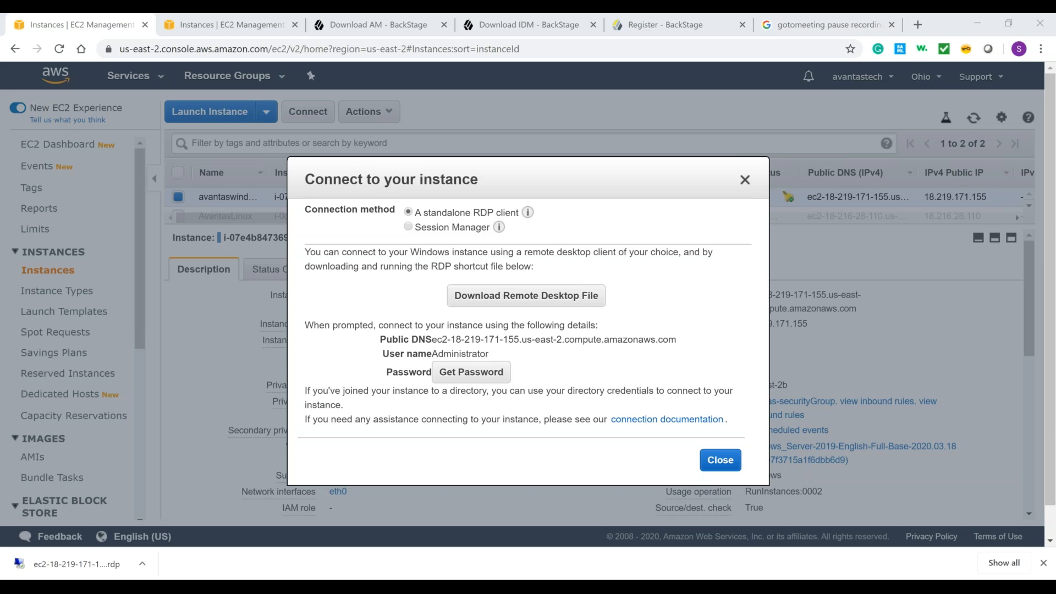
Step: Decrypt the Windows instance's administrator password with the avantaswindows.pem key pair file and copy the password
{"action": "left_click", "coordinate": [699, 260]}
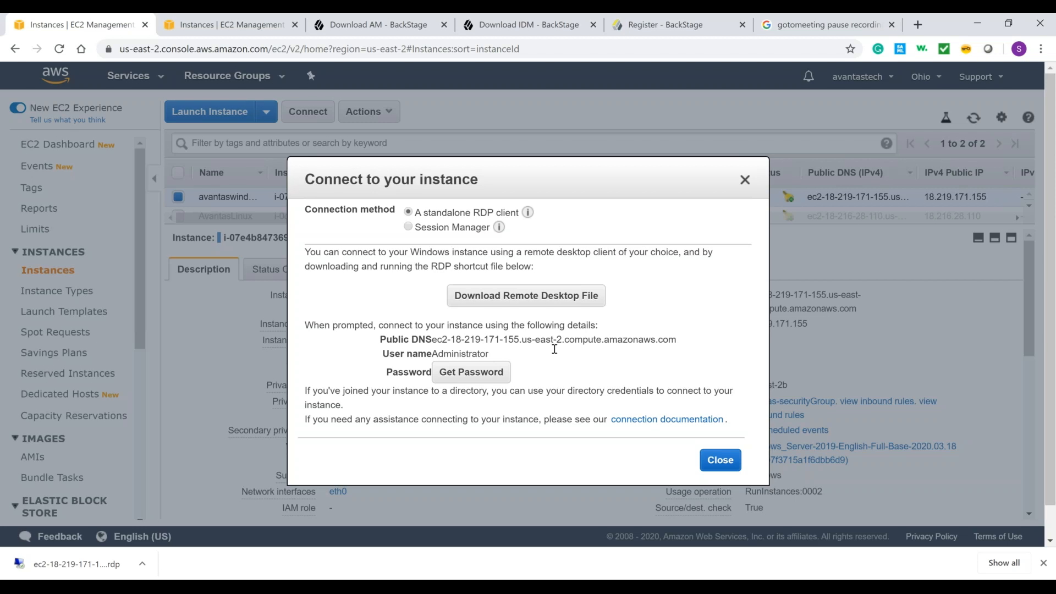
{"action": "left_click", "coordinate": [483, 379]}
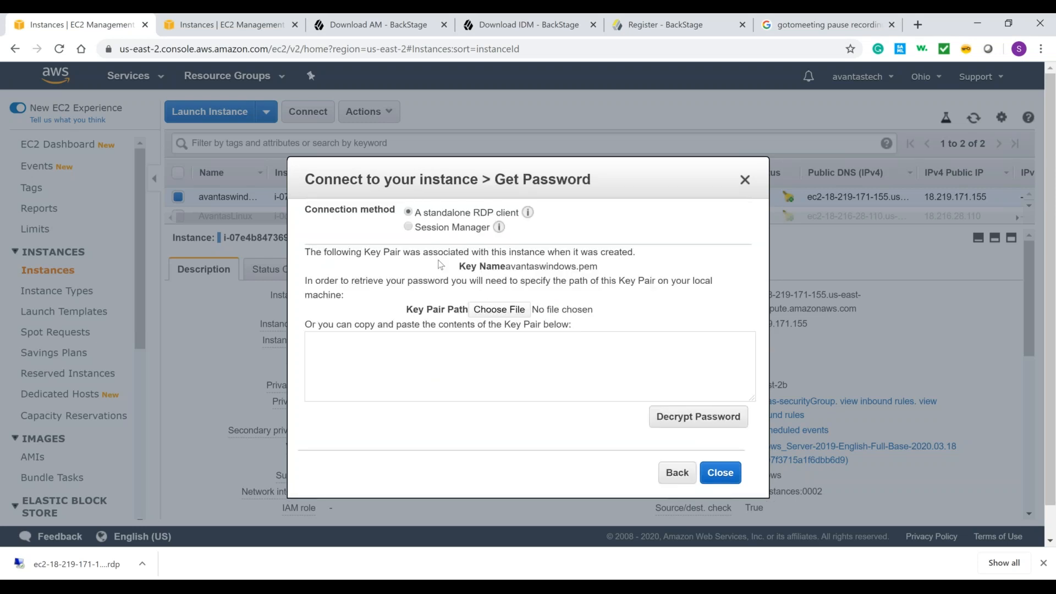
{"action": "left_click", "coordinate": [499, 311]}
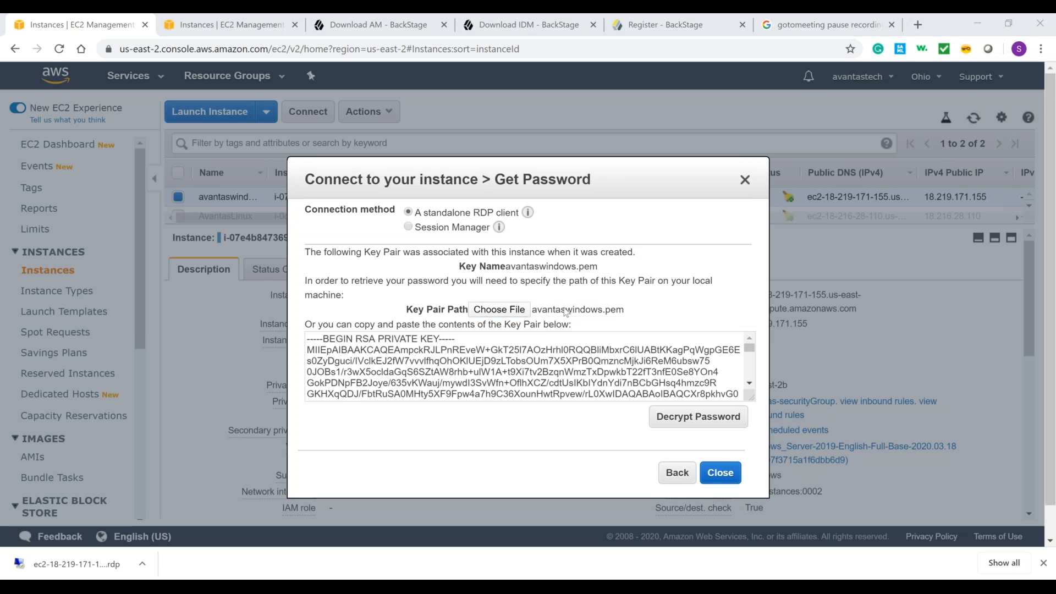
{"action": "left_click", "coordinate": [608, 310]}
{"action": "left_click", "coordinate": [692, 307]}
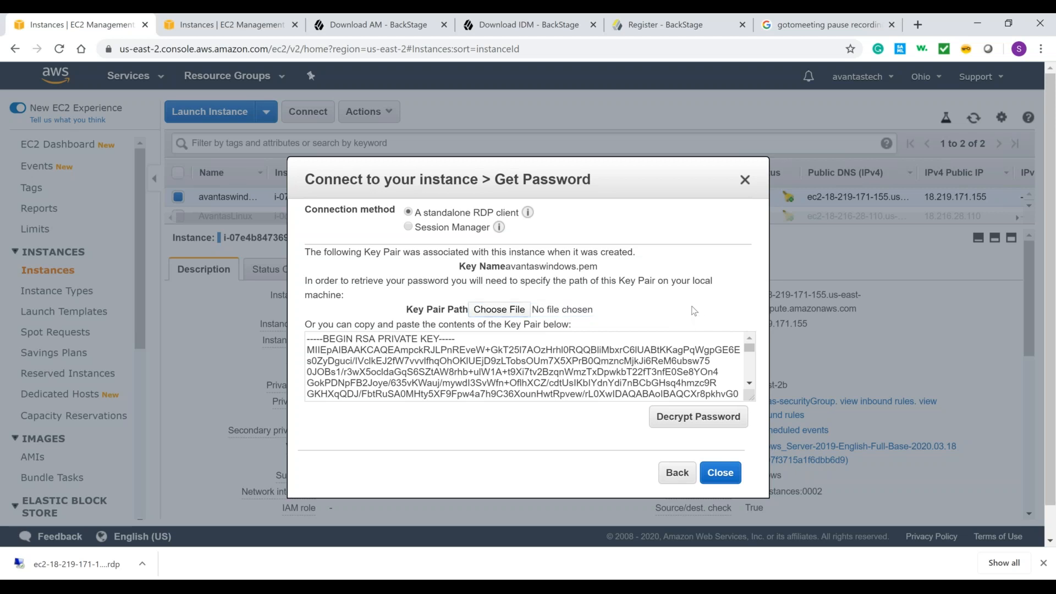
{"action": "left_click", "coordinate": [690, 417]}
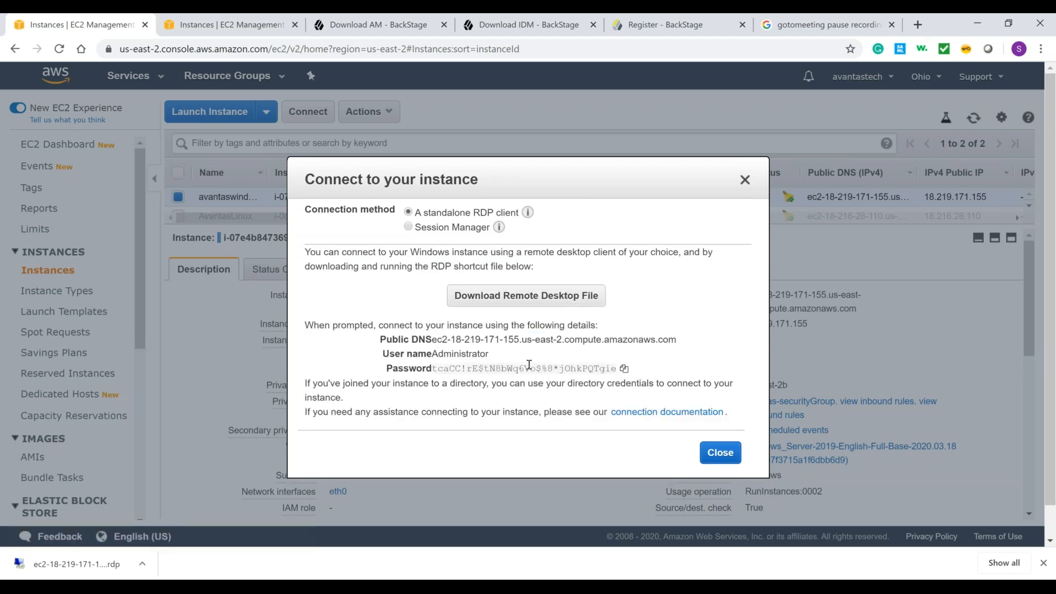
{"action": "left_click", "coordinate": [624, 368]}
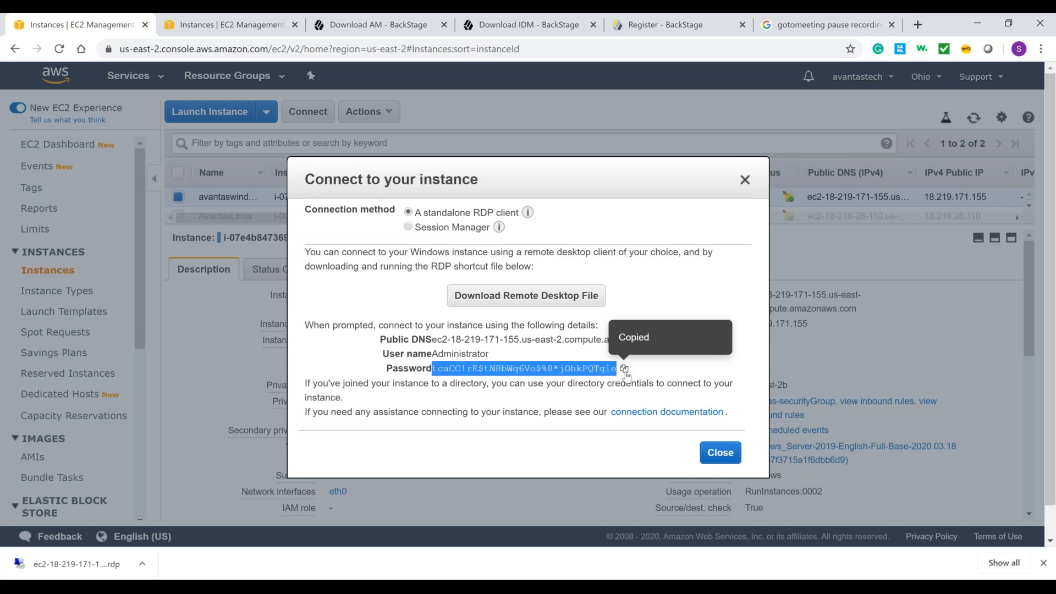
Step: Connect to the instance with the downloaded remote desktop file despite the publisher and certificate warnings, and accept Internet Explorer's recommended security settings
{"action": "left_click", "coordinate": [94, 566]}
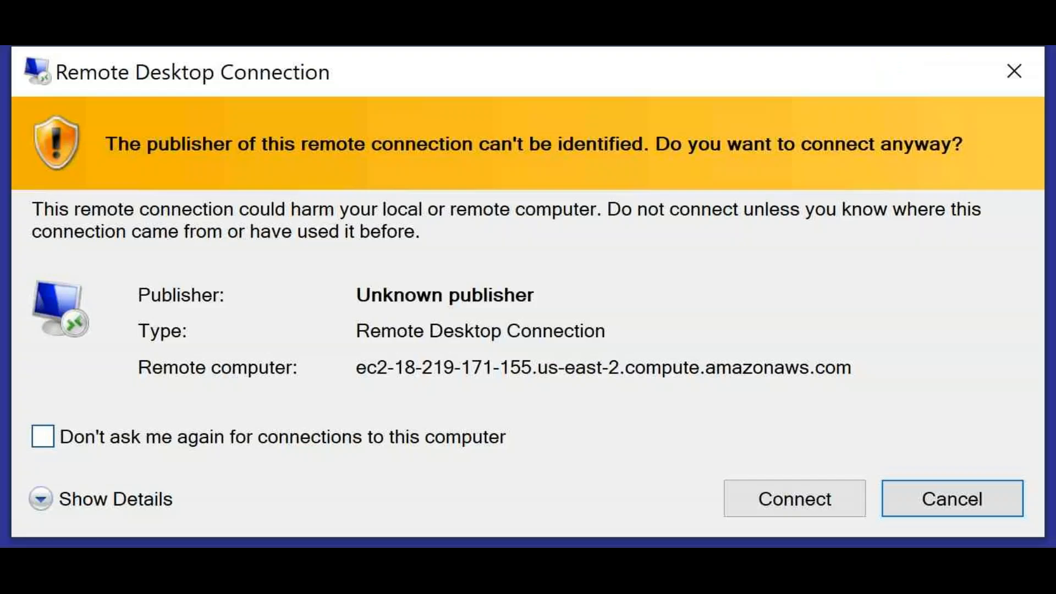
{"action": "left_click", "coordinate": [792, 499]}
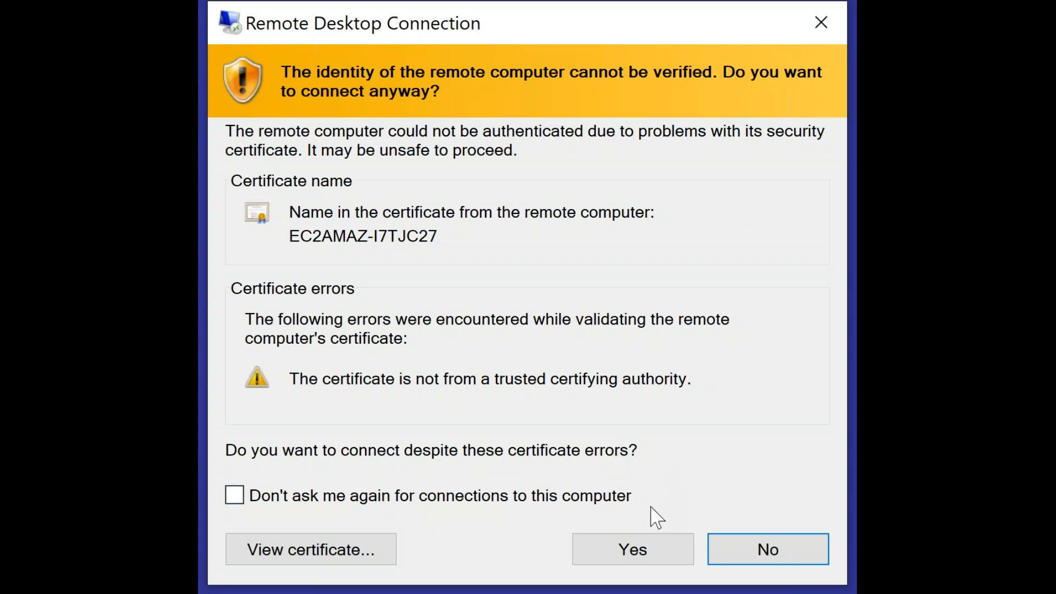
{"action": "left_click", "coordinate": [631, 545]}
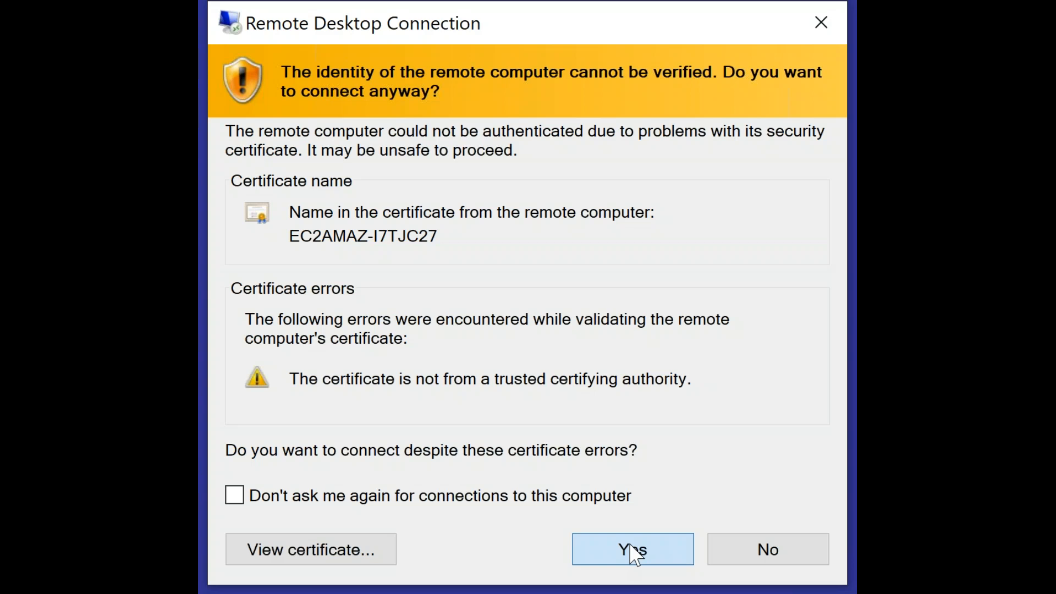
{"action": "left_click", "coordinate": [633, 550]}
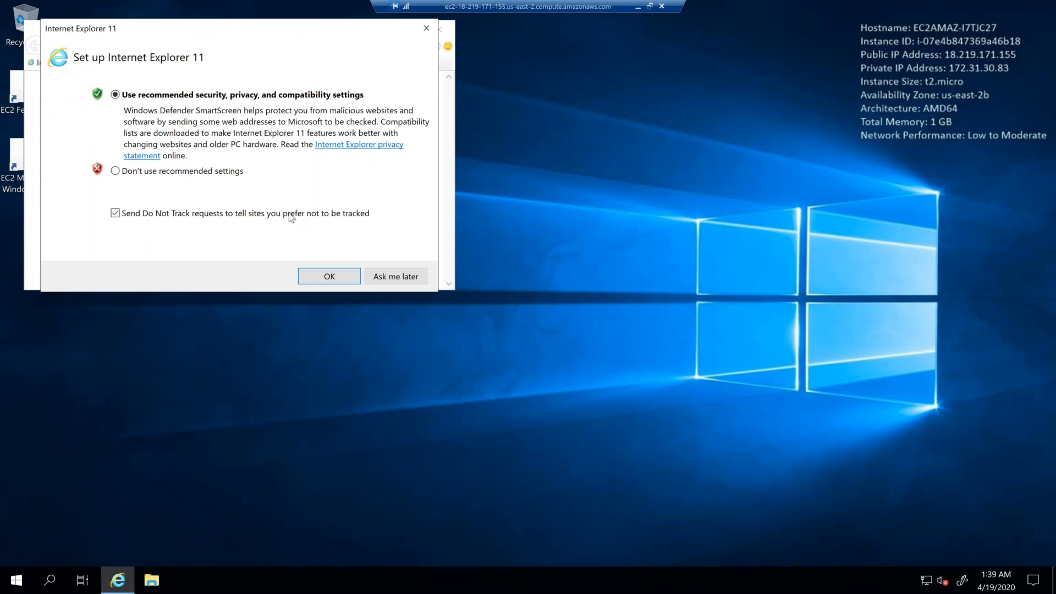
{"action": "left_click", "coordinate": [330, 277]}
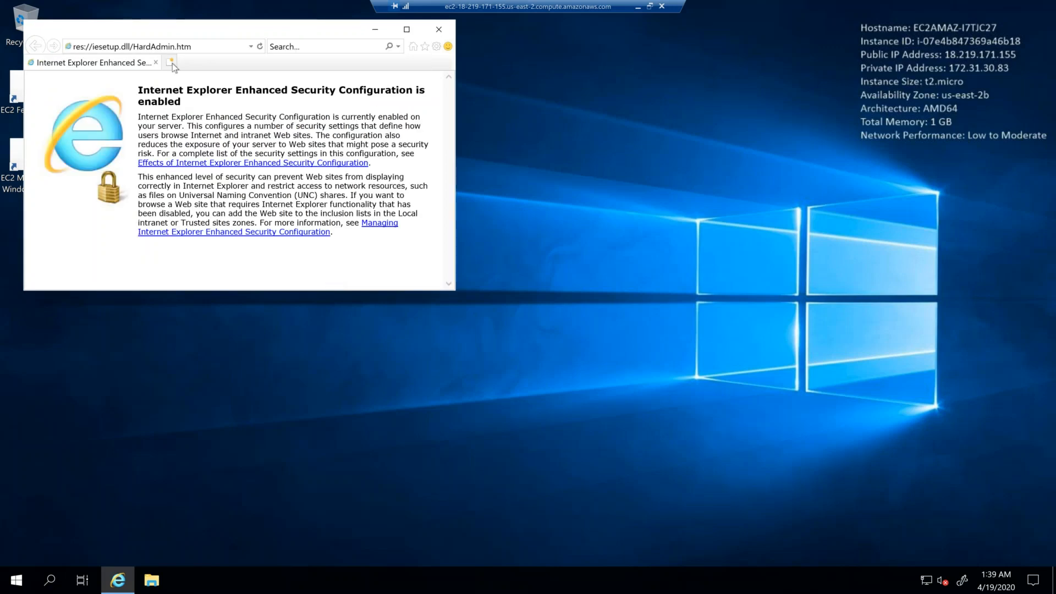
Step: Try to open google.com in Internet Explorer, dismiss the security alert and close the browser
{"action": "left_click", "coordinate": [213, 51]}
{"action": "type", "text": "g"}
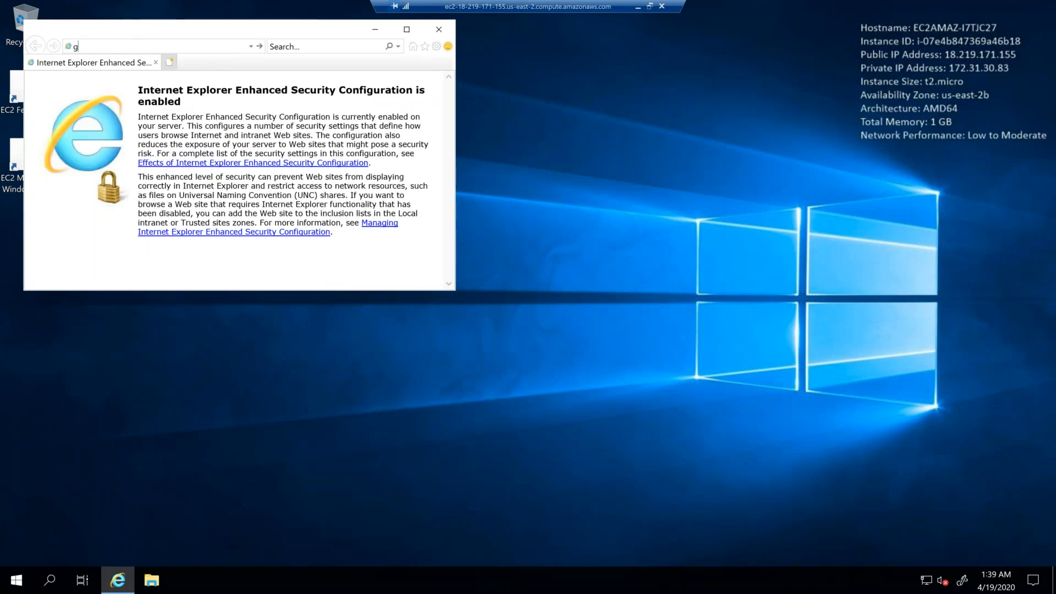
{"action": "type", "text": "oogle.com"}
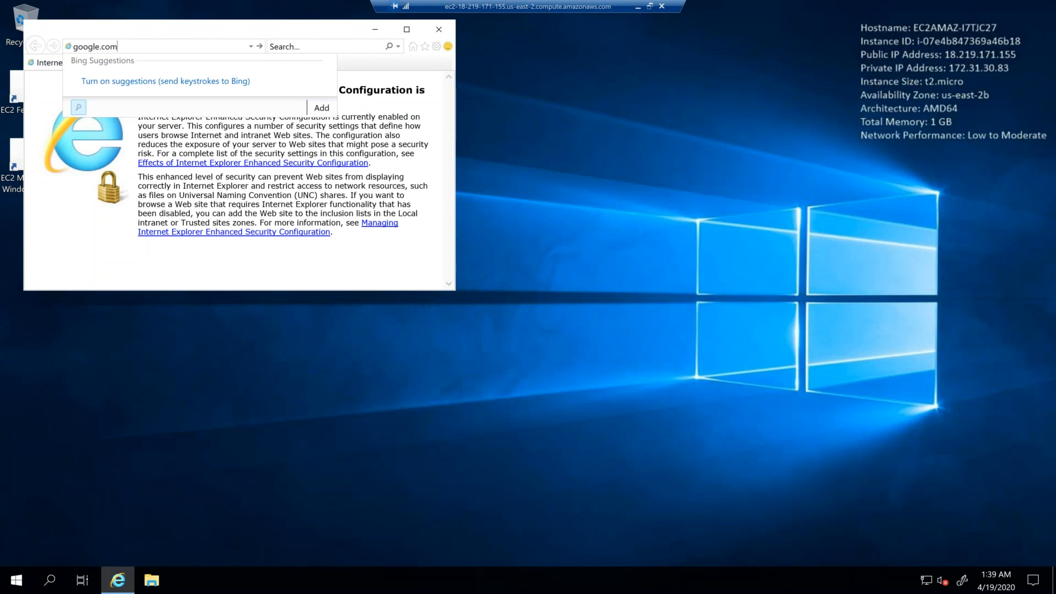
{"action": "key", "text": "Return"}
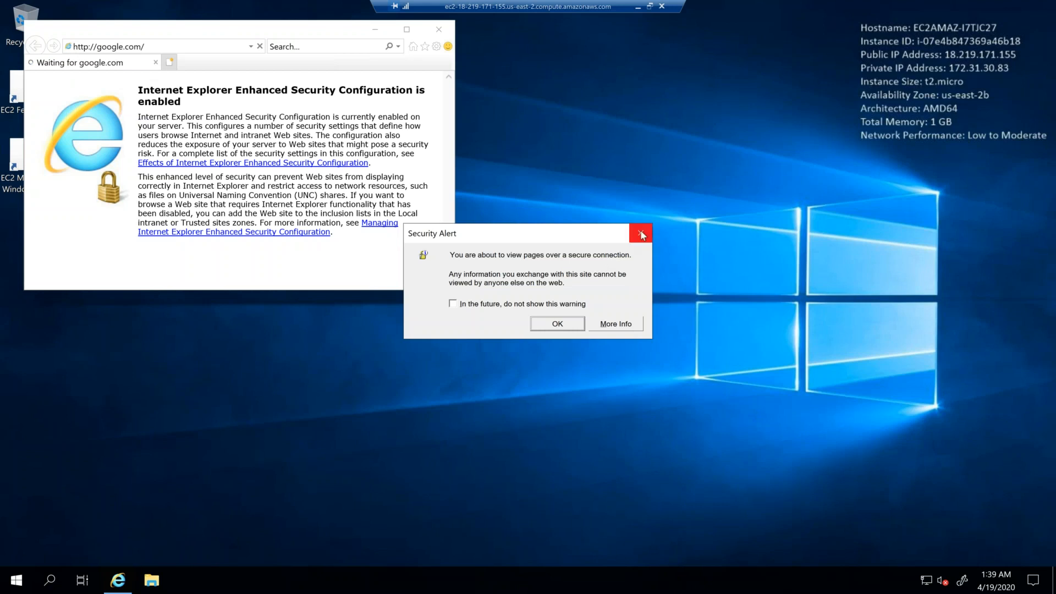
{"action": "left_click", "coordinate": [641, 234]}
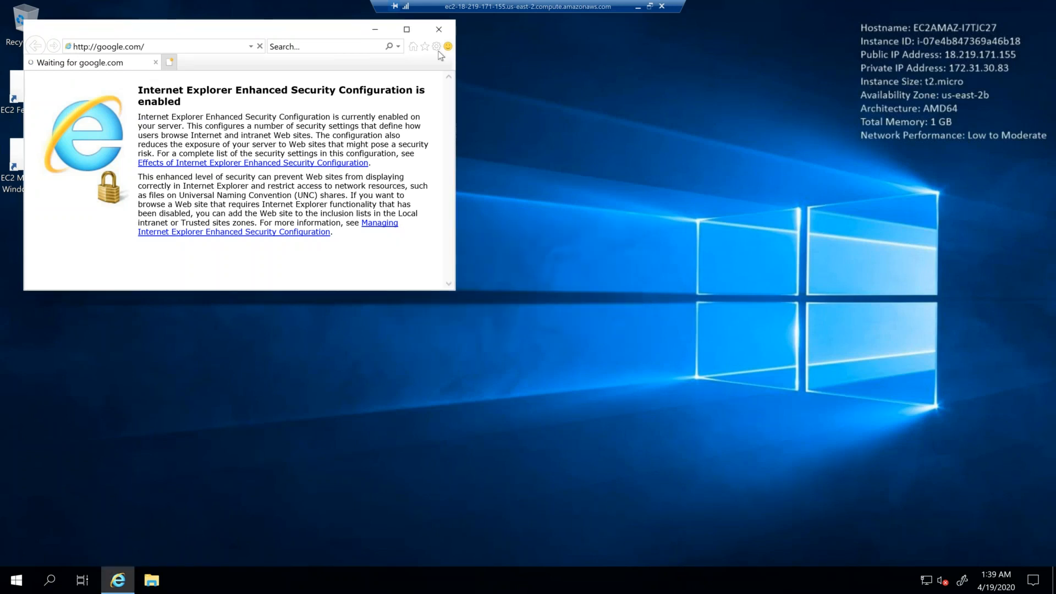
{"action": "left_click", "coordinate": [439, 31]}
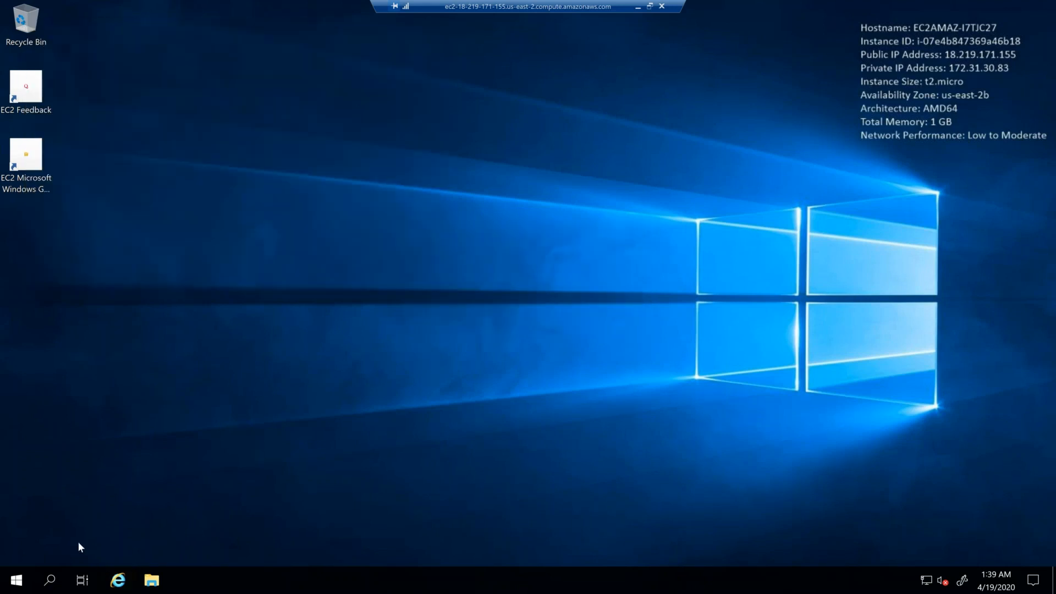
Step: Turn off IE Enhanced Security Configuration for Administrators in Server Manager's local server properties, and close Server Manager
{"action": "left_click", "coordinate": [18, 581]}
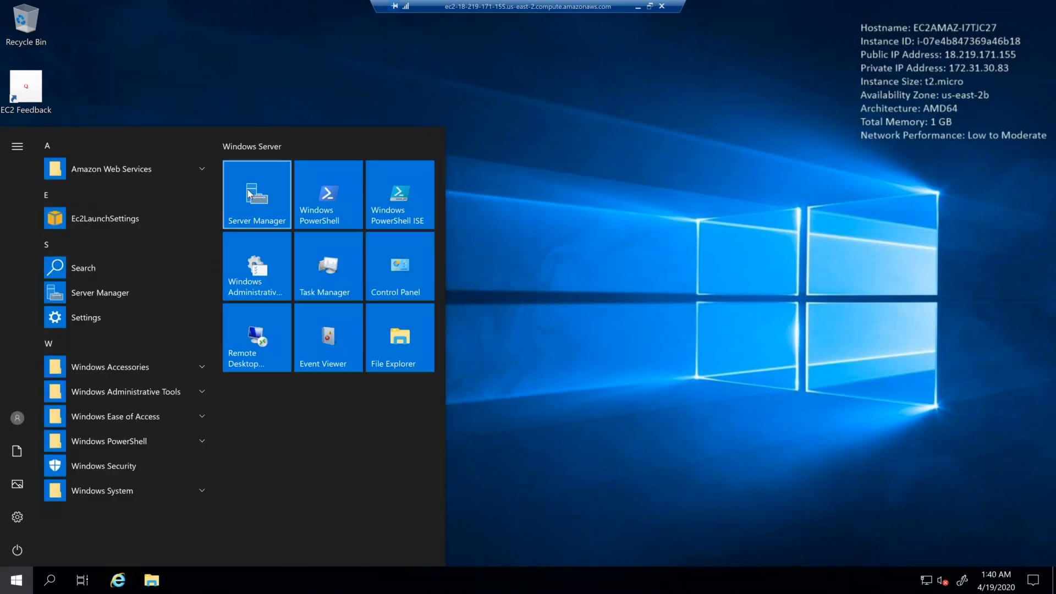
{"action": "left_click", "coordinate": [250, 194]}
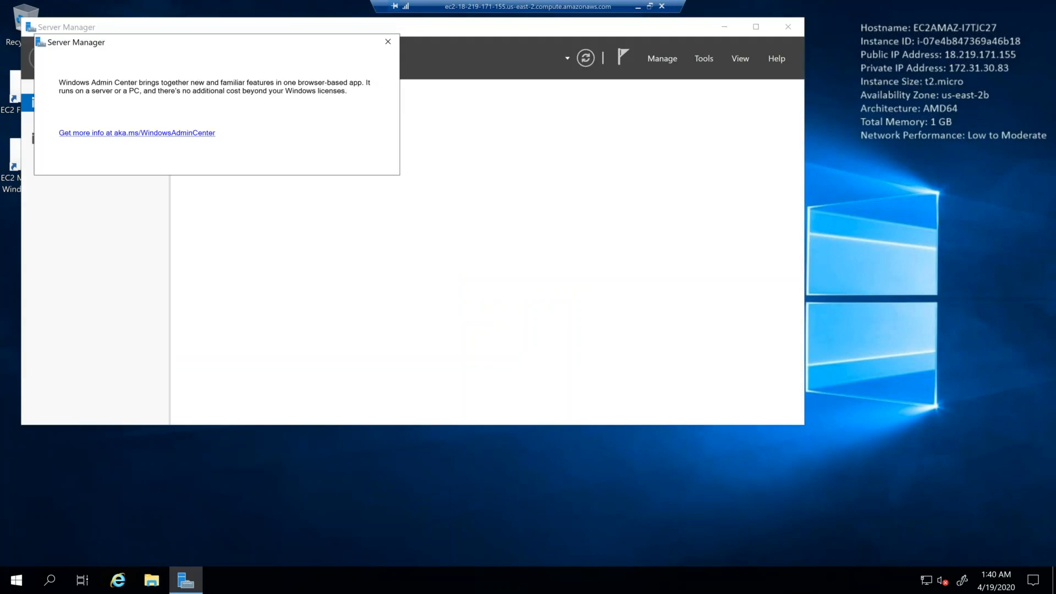
{"action": "left_click", "coordinate": [388, 43]}
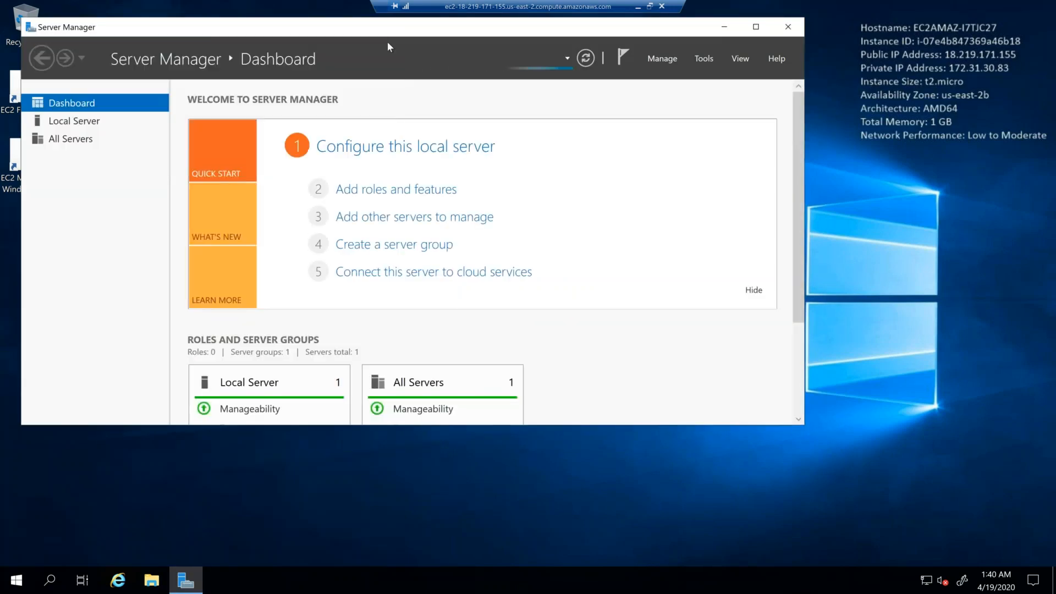
{"action": "left_click", "coordinate": [75, 121]}
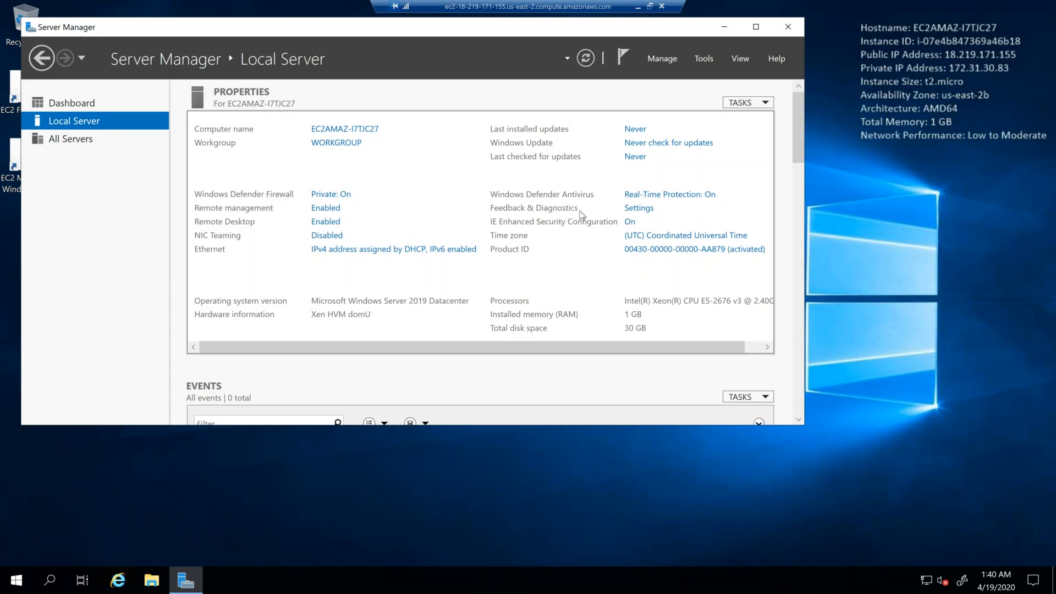
{"action": "left_click", "coordinate": [629, 224]}
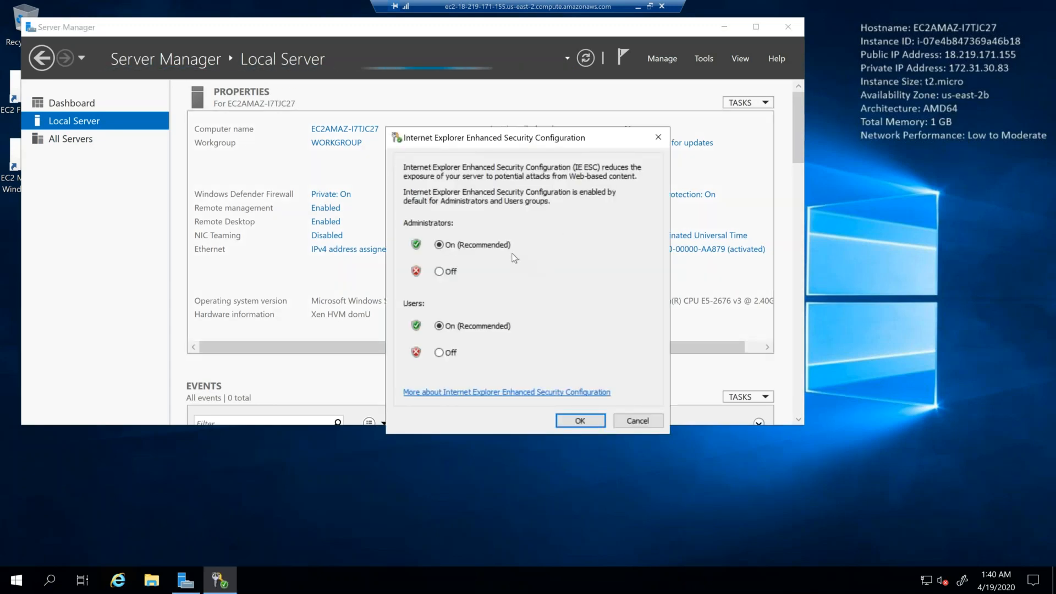
{"action": "left_click", "coordinate": [438, 272]}
{"action": "left_click", "coordinate": [579, 421]}
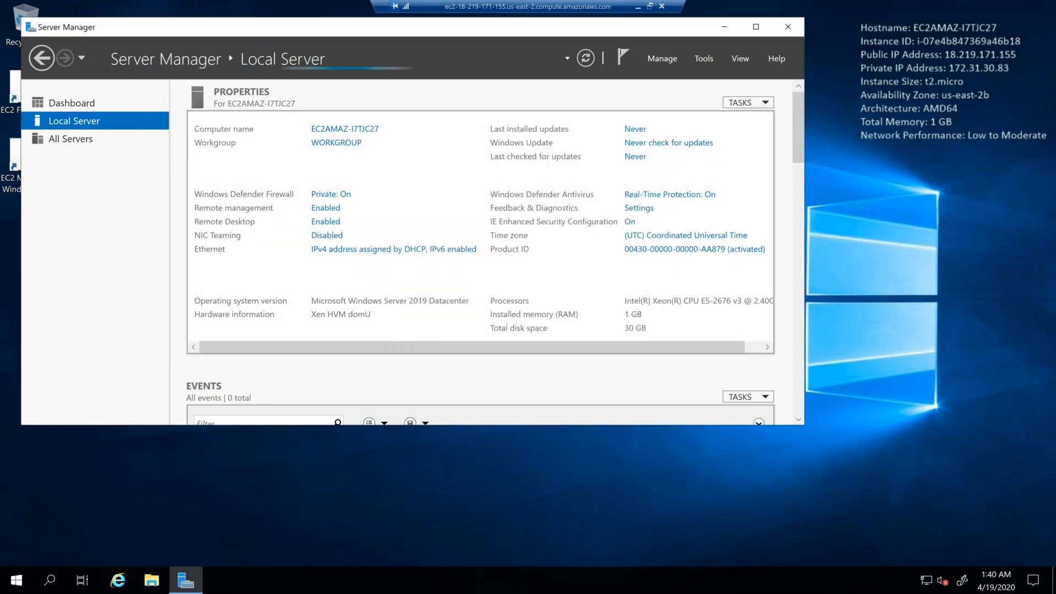
{"action": "left_click_drag", "start_coordinate": [694, 25], "coordinate": [714, 114]}
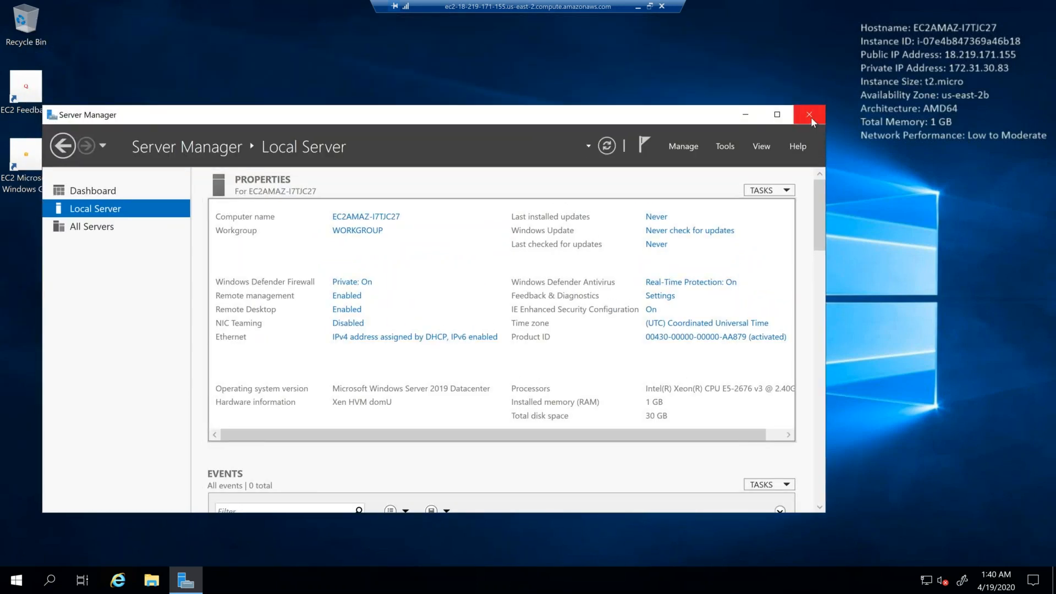
{"action": "left_click", "coordinate": [809, 115]}
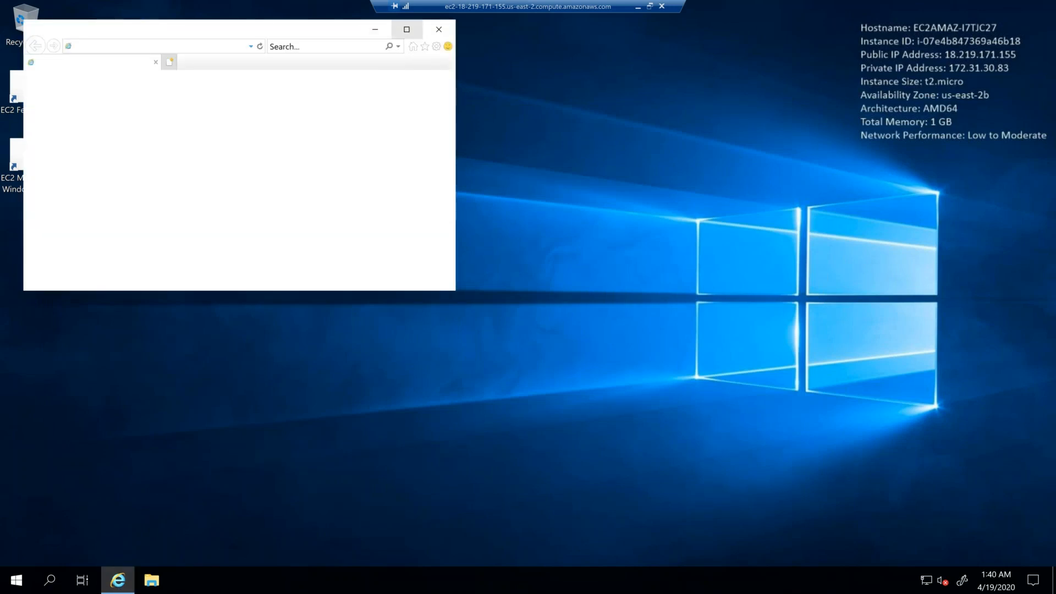
Step: Open google.com in a maximized Internet Explorer window and decline the offer to switch to Chrome
{"action": "left_click", "coordinate": [201, 47]}
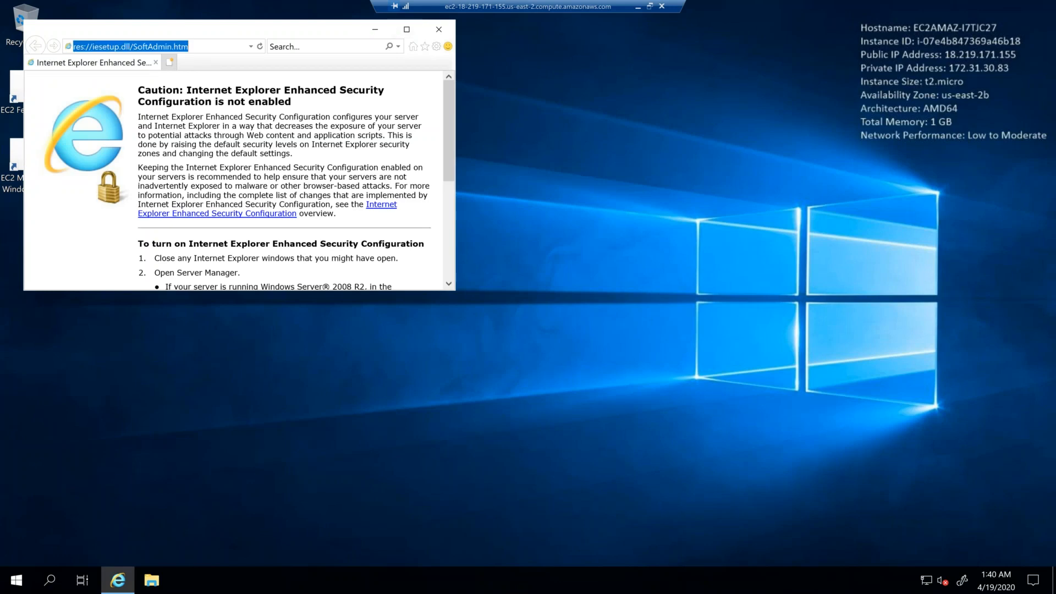
{"action": "type", "text": "google.com"}
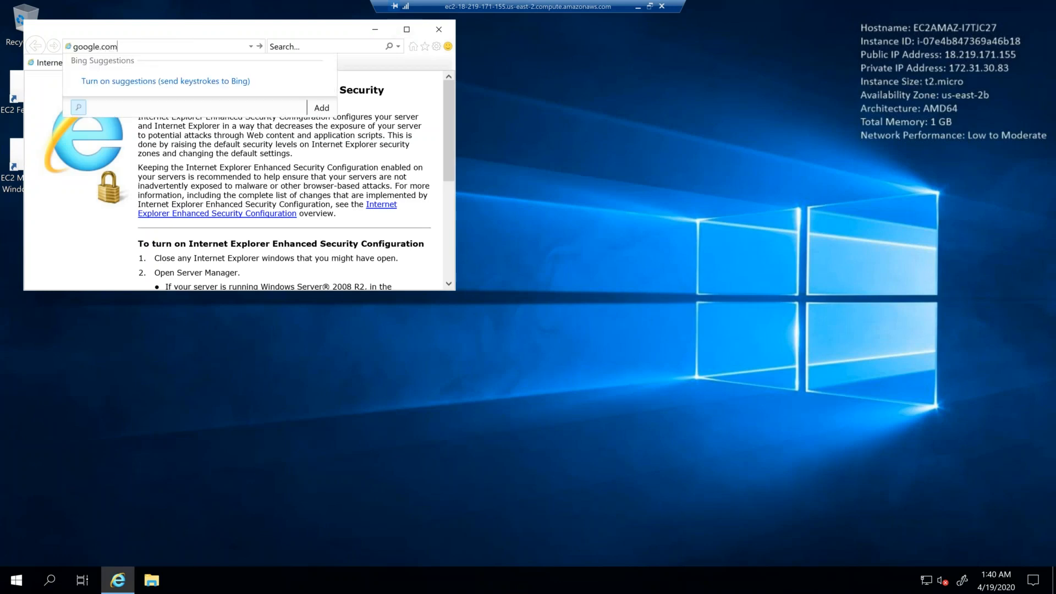
{"action": "key", "text": "Return"}
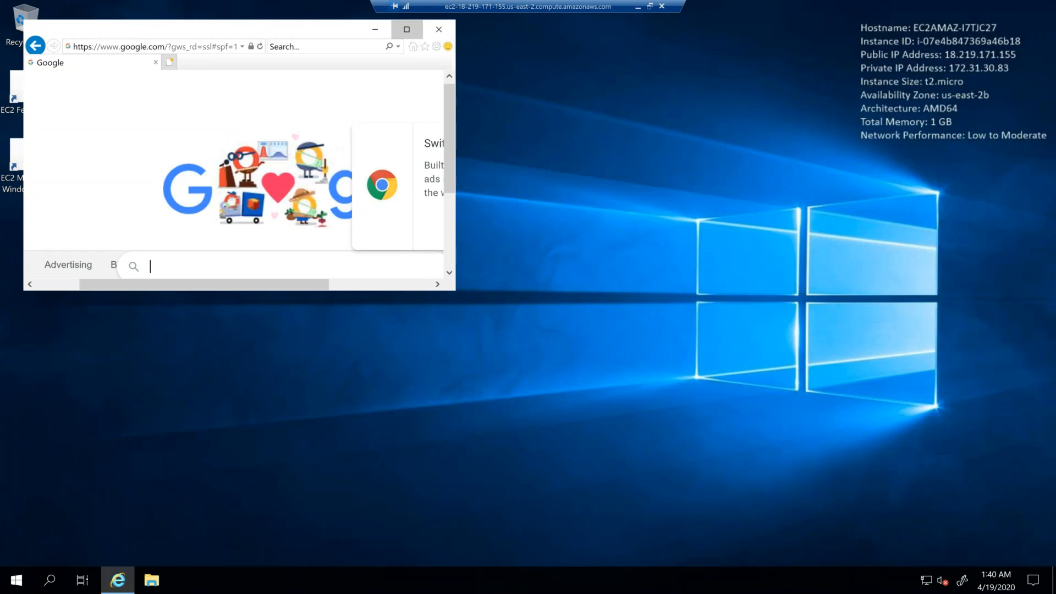
{"action": "left_click", "coordinate": [406, 29]}
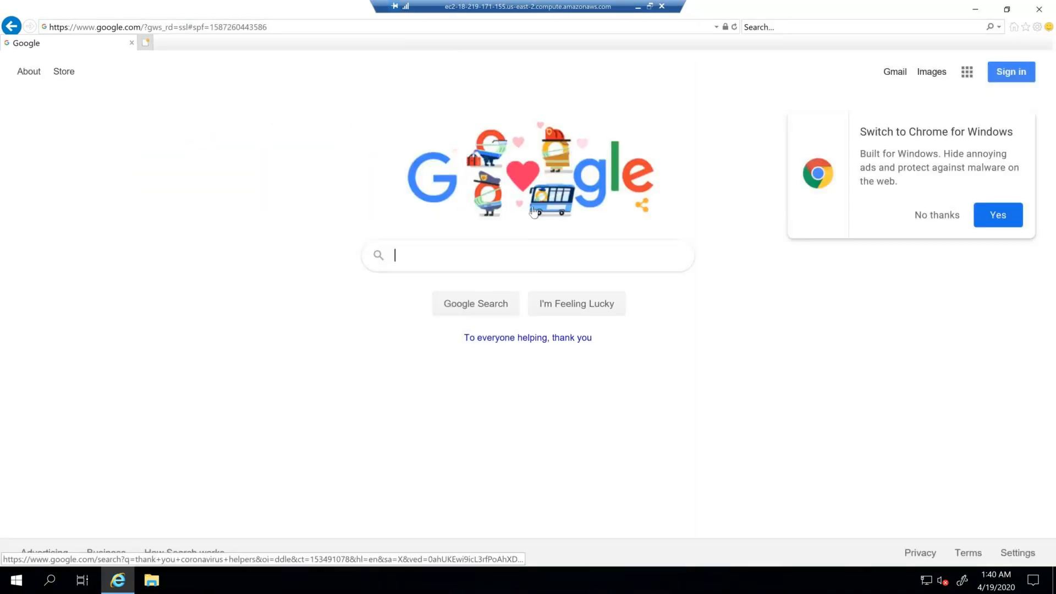
{"action": "left_click", "coordinate": [938, 217]}
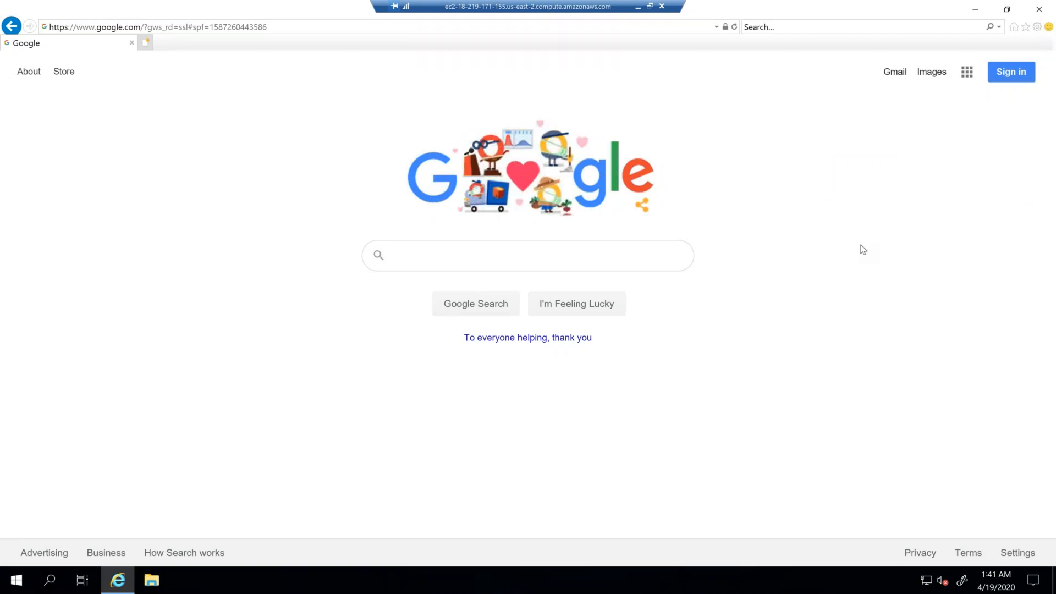
Step: Search Google for "google chrome download" and download Chrome for Windows from its official page
{"action": "left_click", "coordinate": [431, 260]}
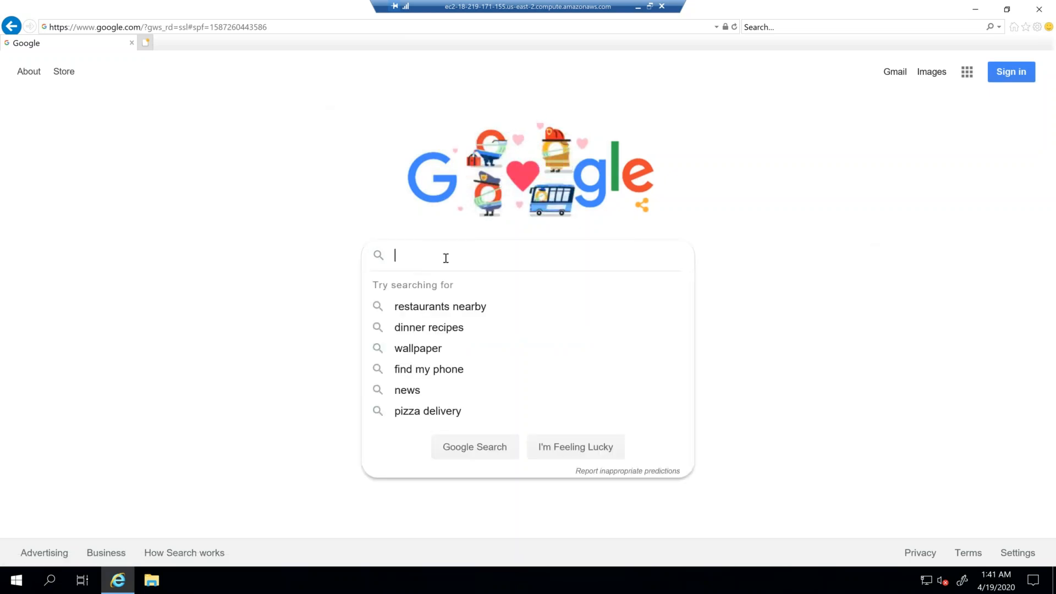
{"action": "type", "text": "google chrome"}
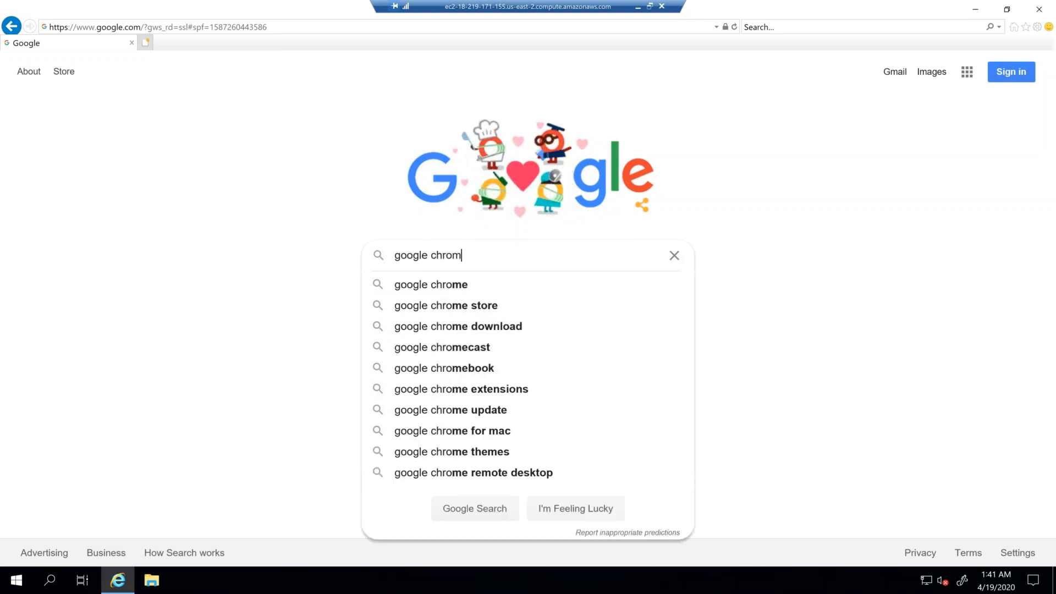
{"action": "left_click", "coordinate": [522, 327]}
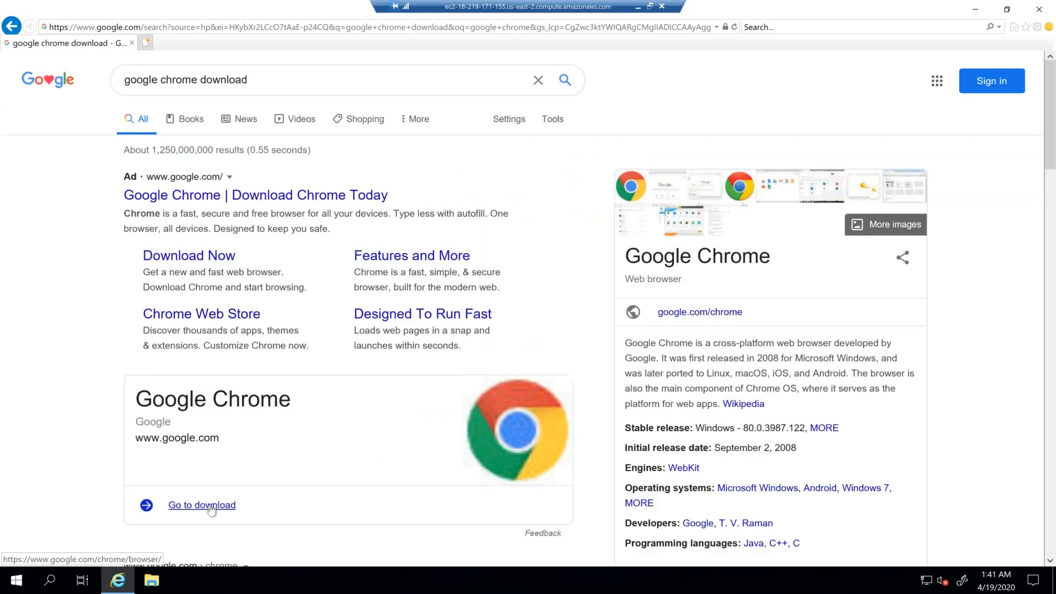
{"action": "left_click", "coordinate": [231, 472]}
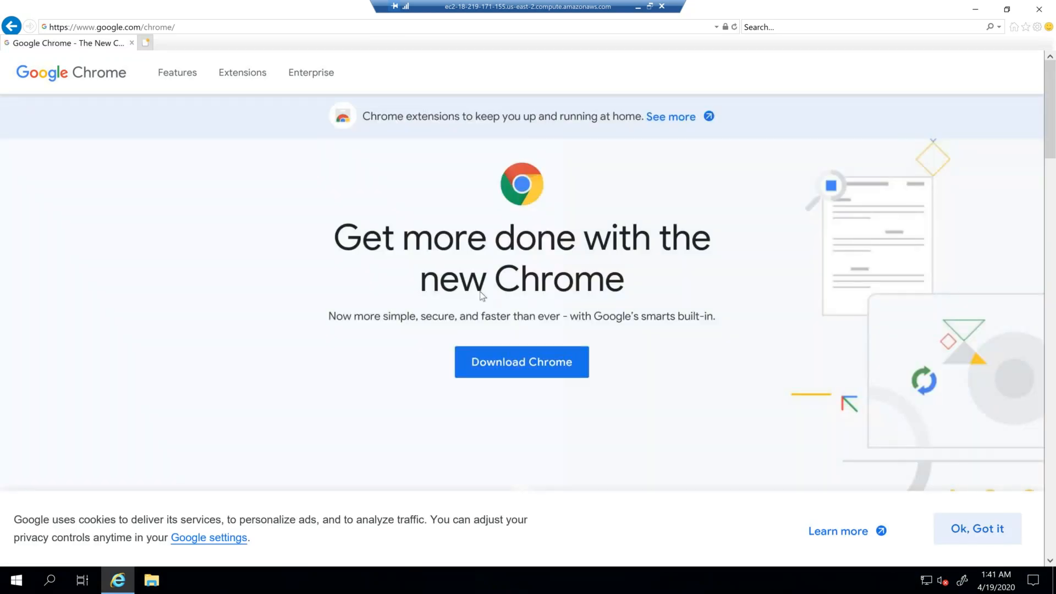
{"action": "left_click", "coordinate": [532, 366]}
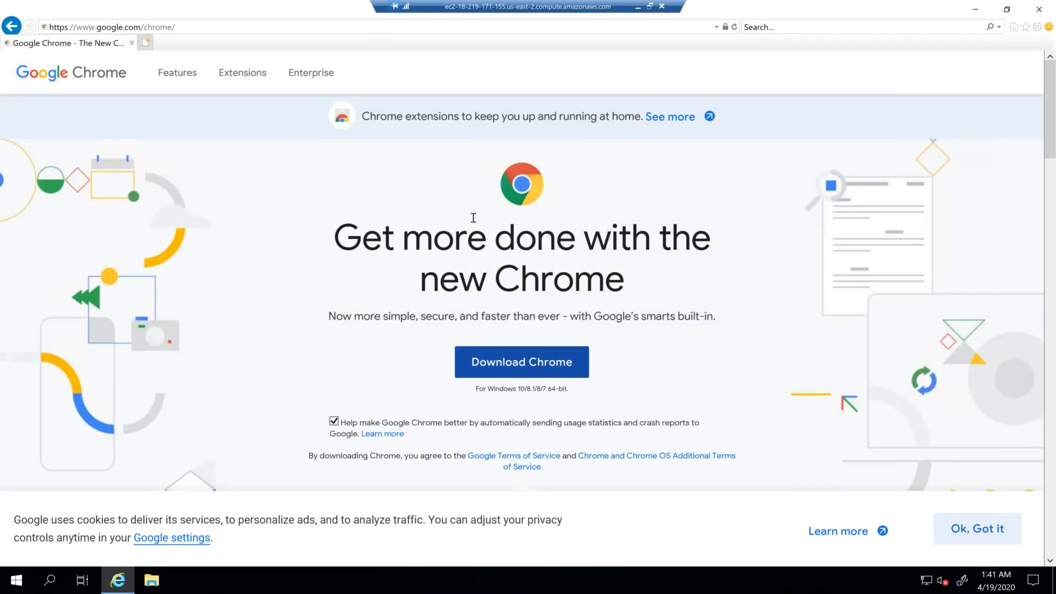
{"action": "left_click", "coordinate": [707, 552]}
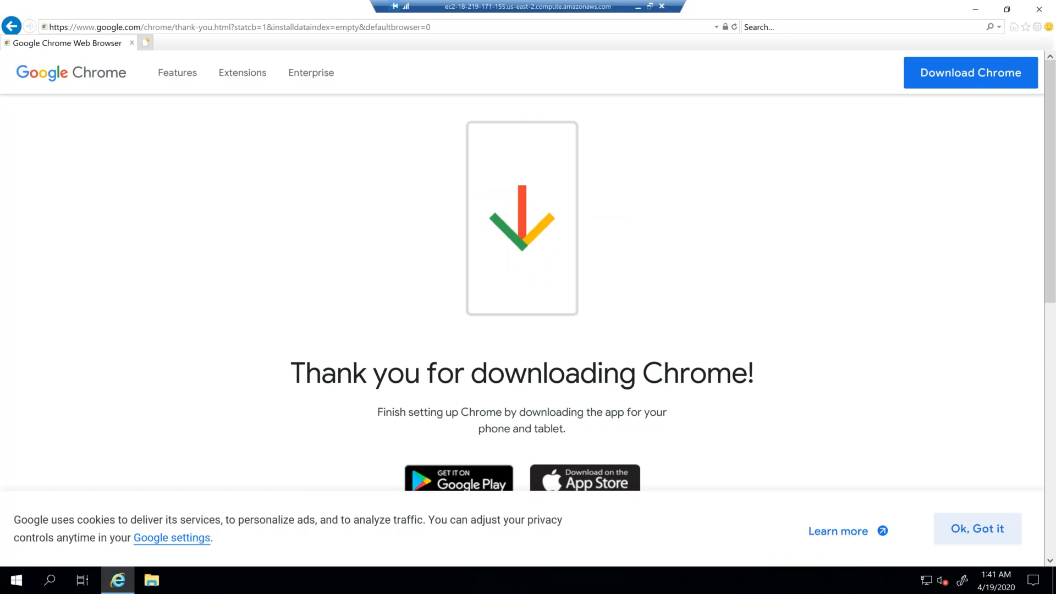
Step: Minimize Internet Explorer to show the Chrome installer, and resume the installation at the cancellation prompt
{"action": "left_click", "coordinate": [1007, 10]}
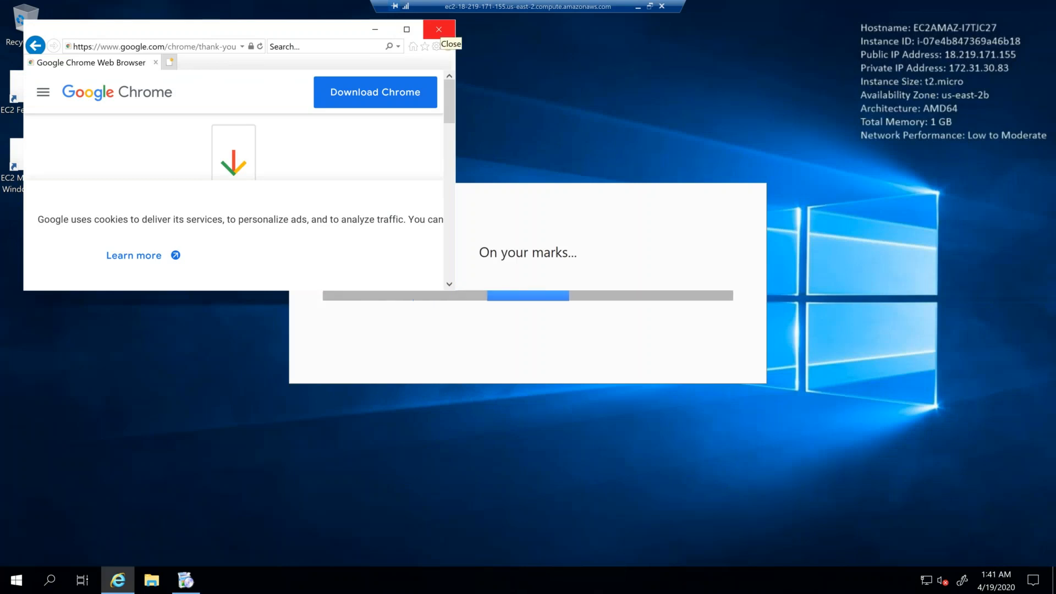
{"action": "left_click", "coordinate": [375, 30]}
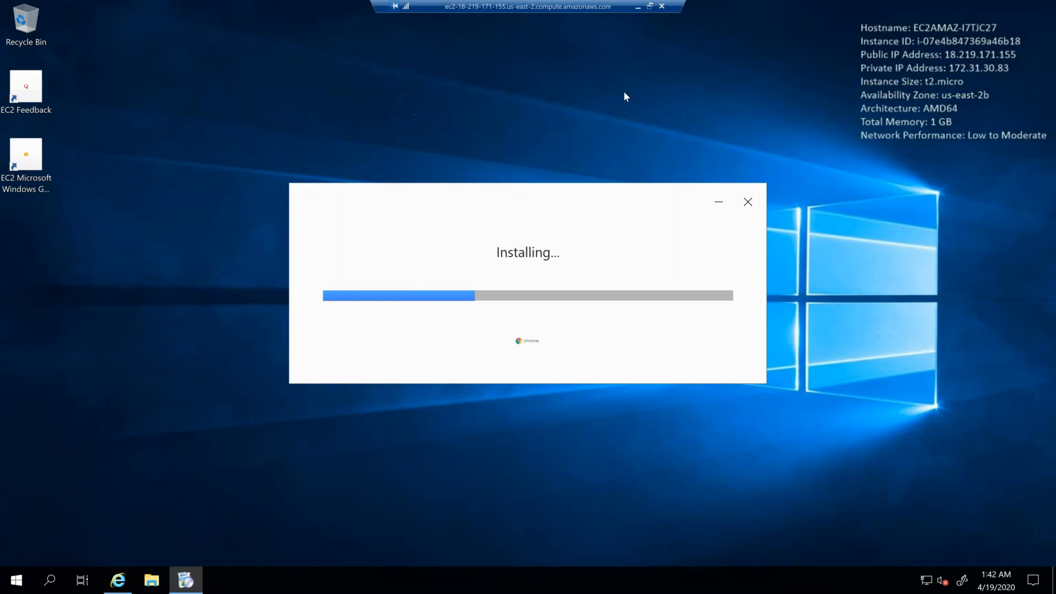
{"action": "key", "text": "Escape"}
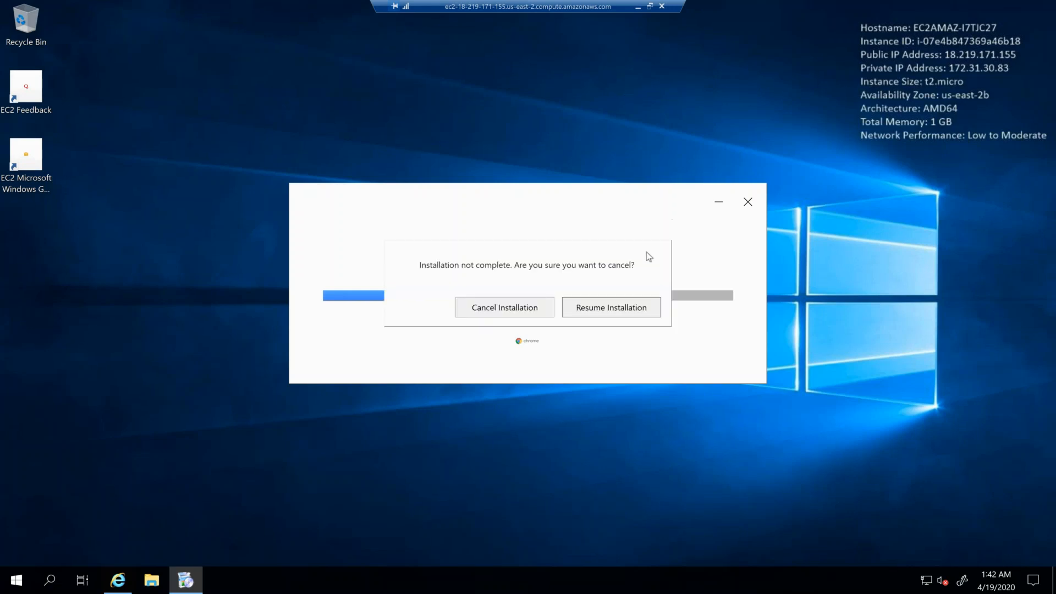
{"action": "left_click", "coordinate": [619, 310]}
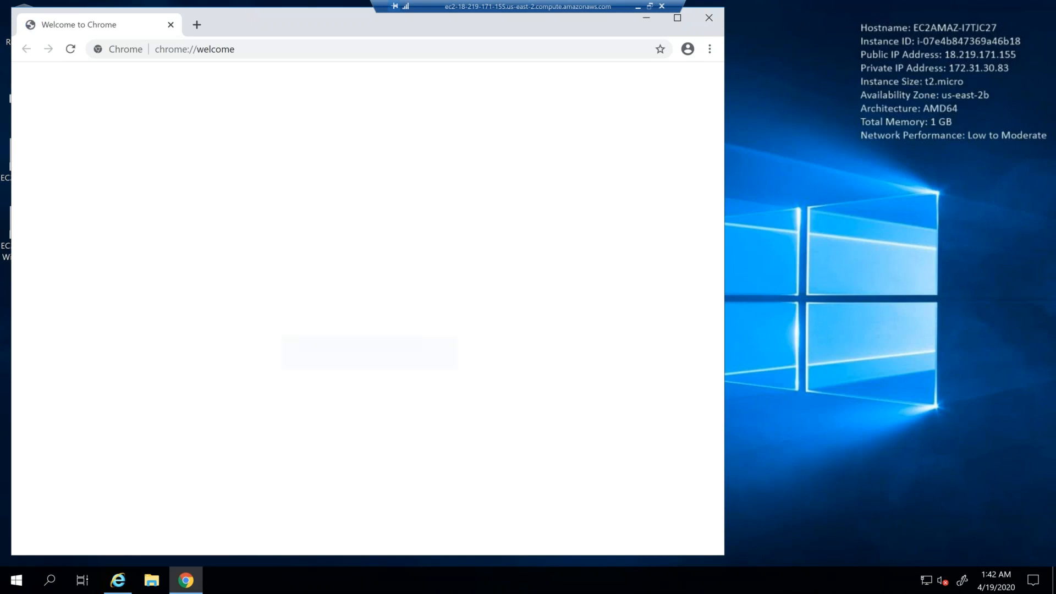
Step: Switch to the local File Explorer, look through the Class2 material and Class Documents folders, and return to the remote desktop session
{"action": "key", "text": "alt+Tab"}
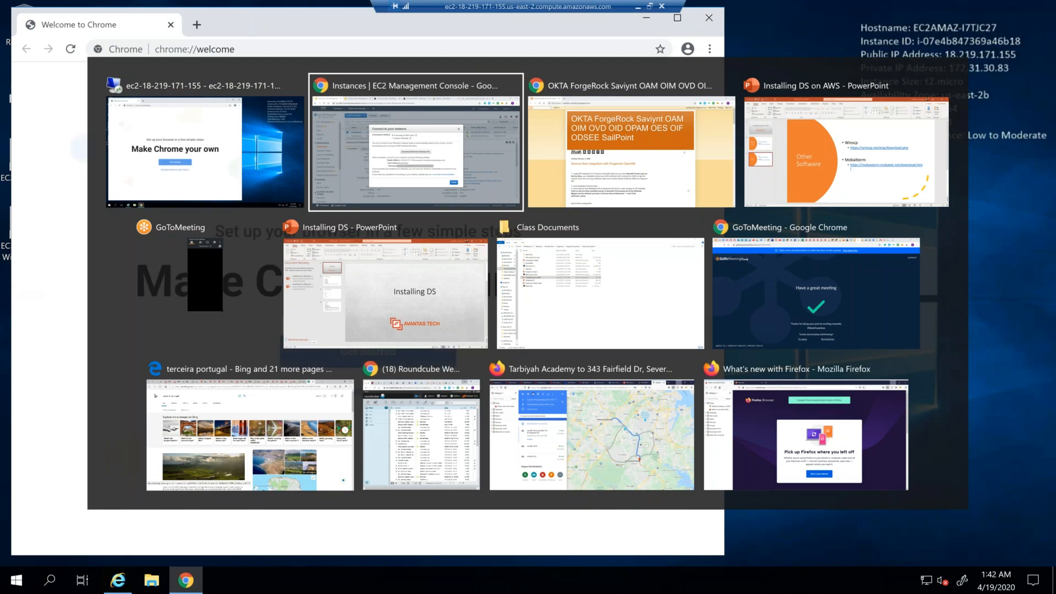
{"action": "key", "text": "alt+Tab"}
{"action": "key", "text": "alt+Tab"}
{"action": "key", "text": "alt+Tab"}
{"action": "key", "text": "alt+Tab"}
{"action": "key", "text": "alt+Tab"}
{"action": "key", "text": "alt+Tab"}
{"action": "key", "text": "alt+shift+Tab"}
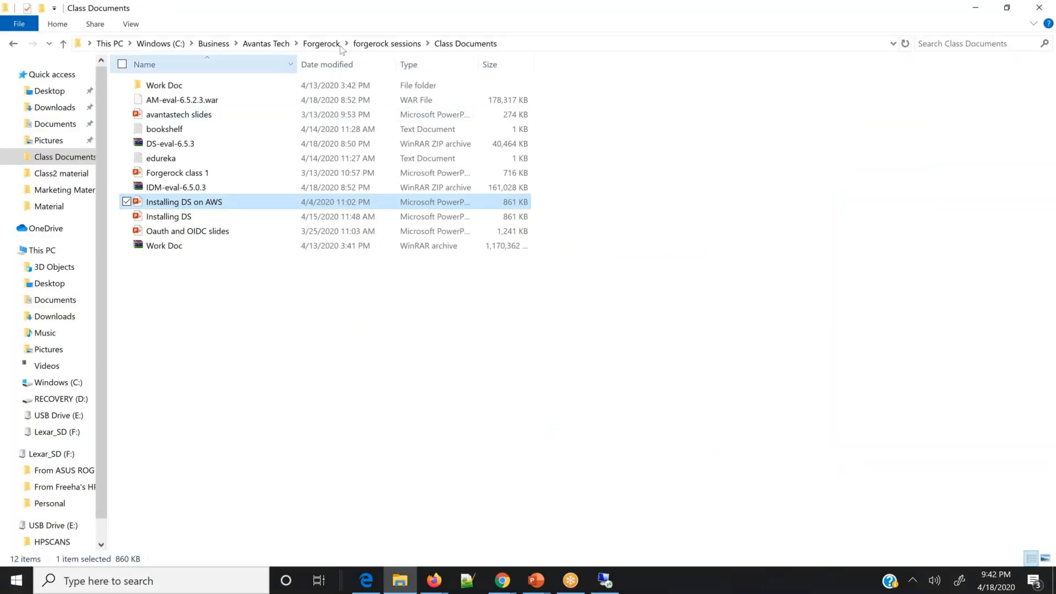
{"action": "left_click", "coordinate": [387, 44]}
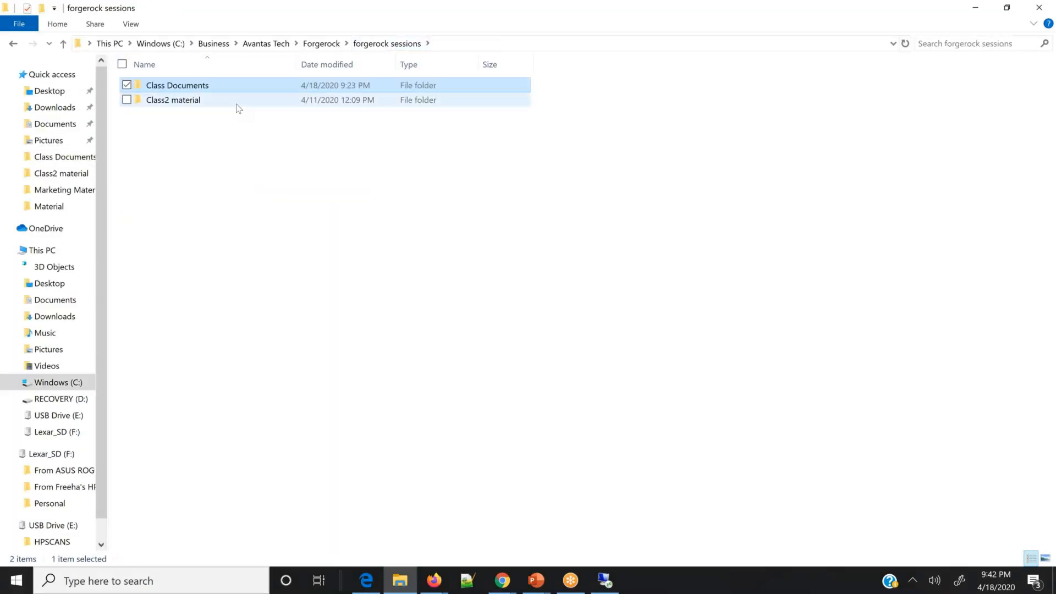
{"action": "double_click", "coordinate": [238, 100]}
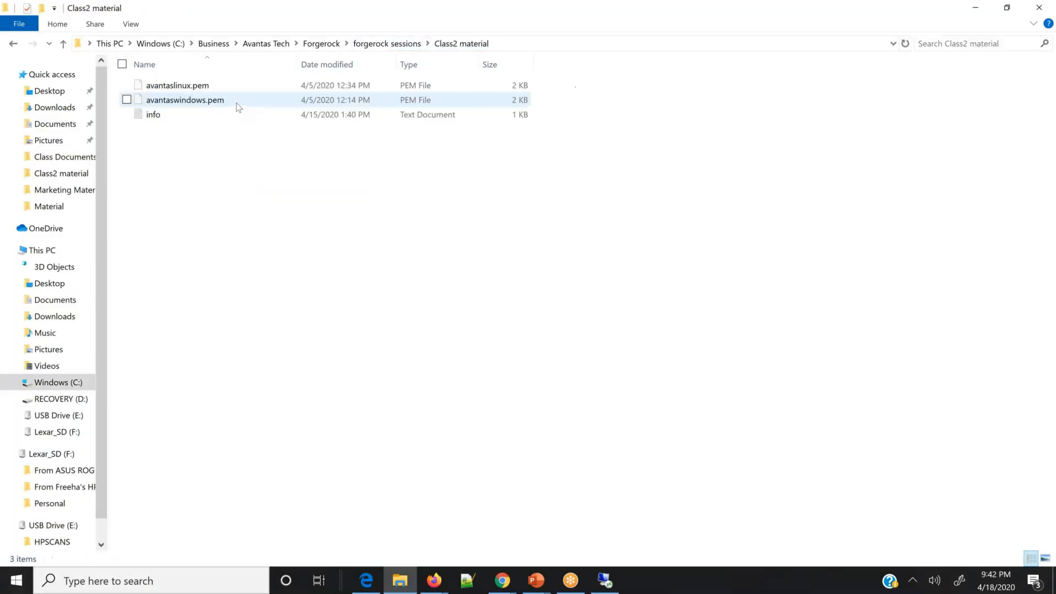
{"action": "left_click", "coordinate": [372, 45]}
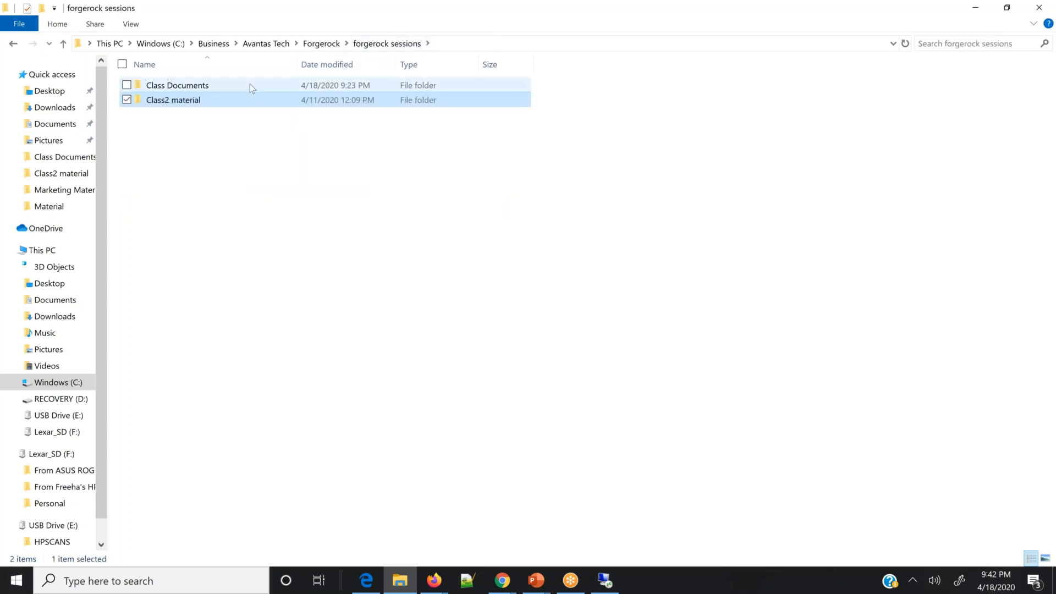
{"action": "double_click", "coordinate": [251, 88]}
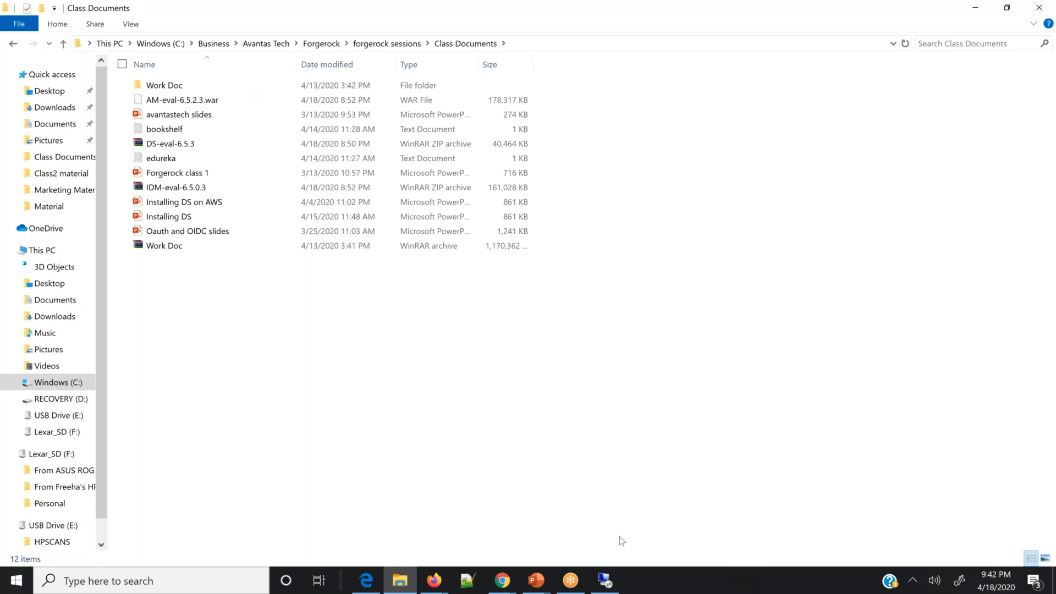
{"action": "mouse_move", "coordinate": [609, 589]}
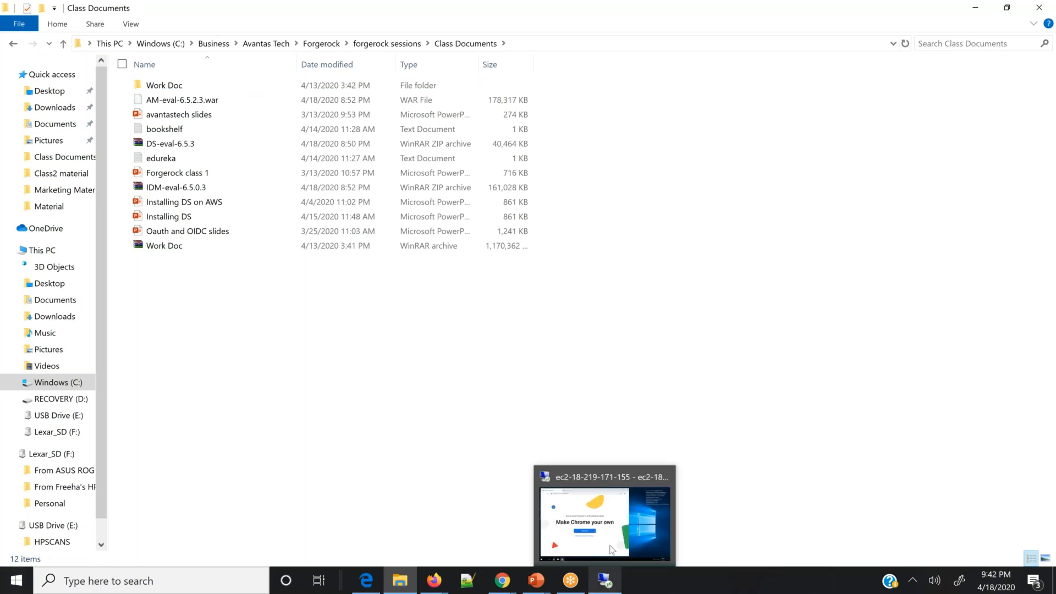
{"action": "left_click", "coordinate": [612, 547]}
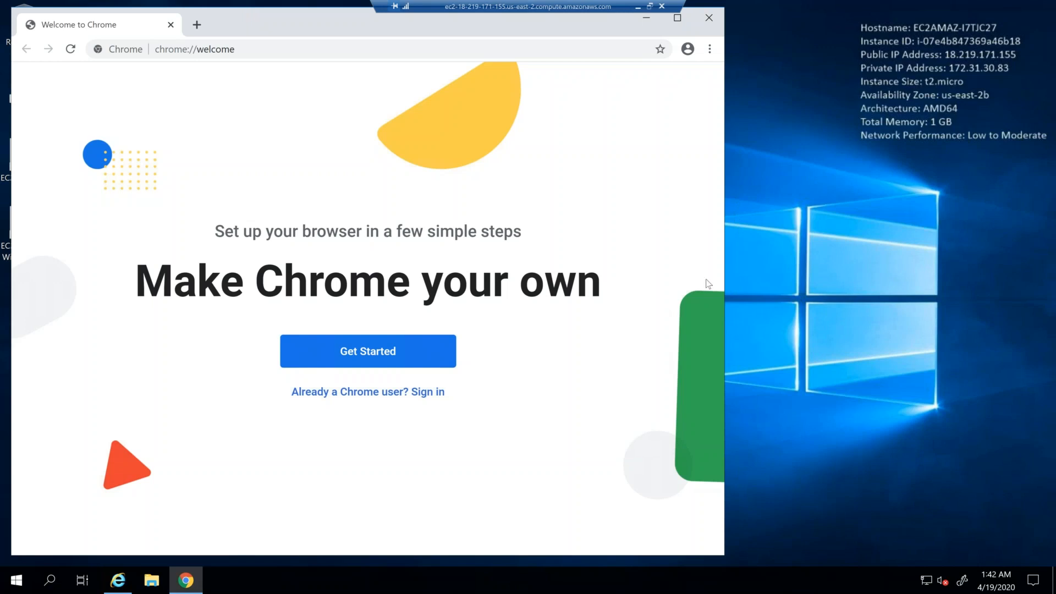
Step: Close the Chrome welcome window, relaunch Chrome from the desktop and search Google for "winscp download"
{"action": "key", "text": "alt+F4"}
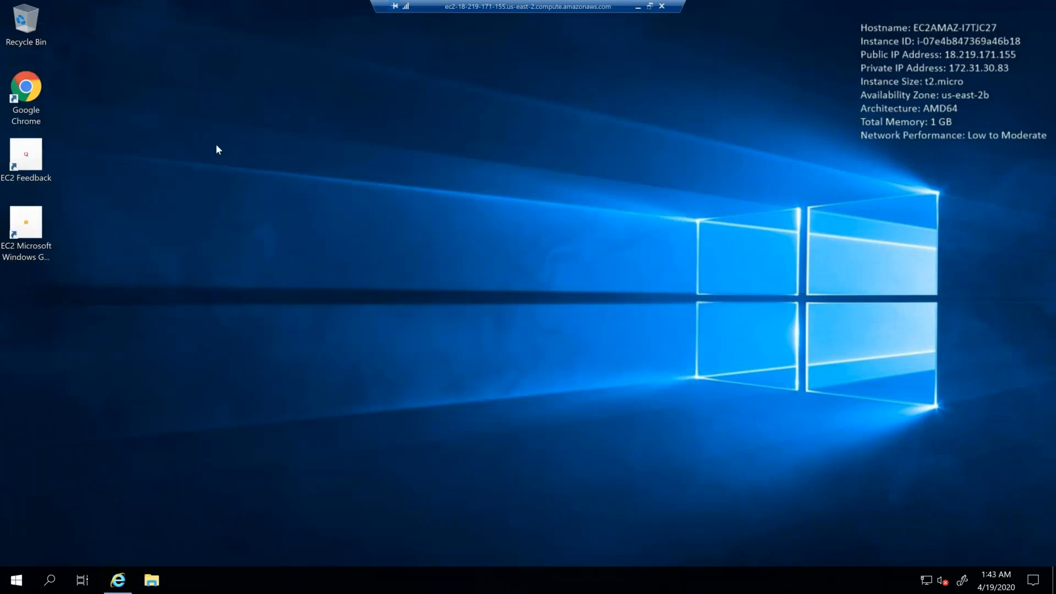
{"action": "left_click", "coordinate": [26, 91]}
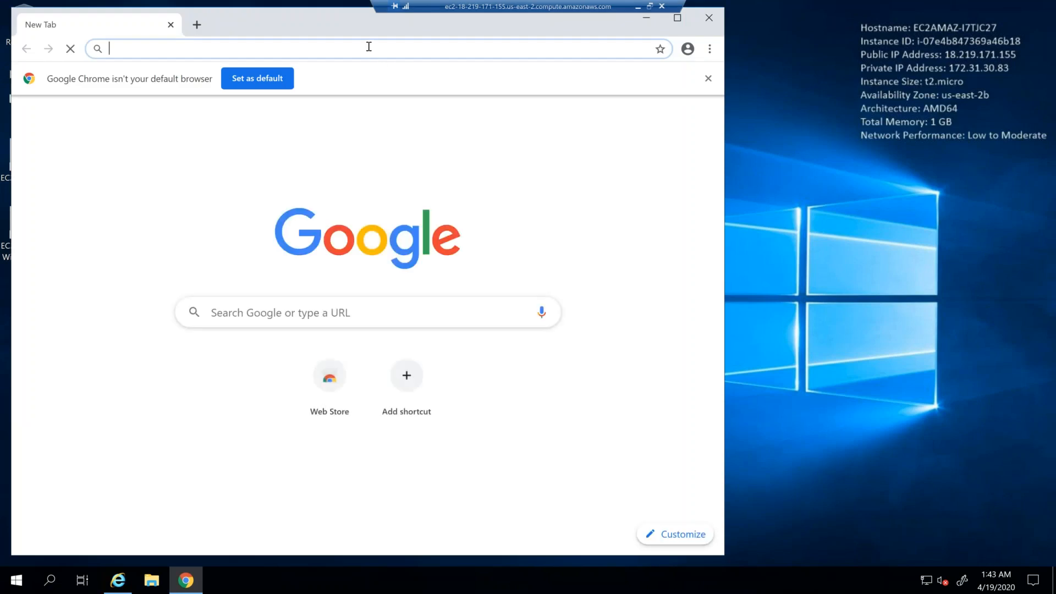
{"action": "type", "text": "go"}
{"action": "key", "text": "BackSpace"}
{"action": "key", "text": "BackSpace"}
{"action": "type", "text": "wi"}
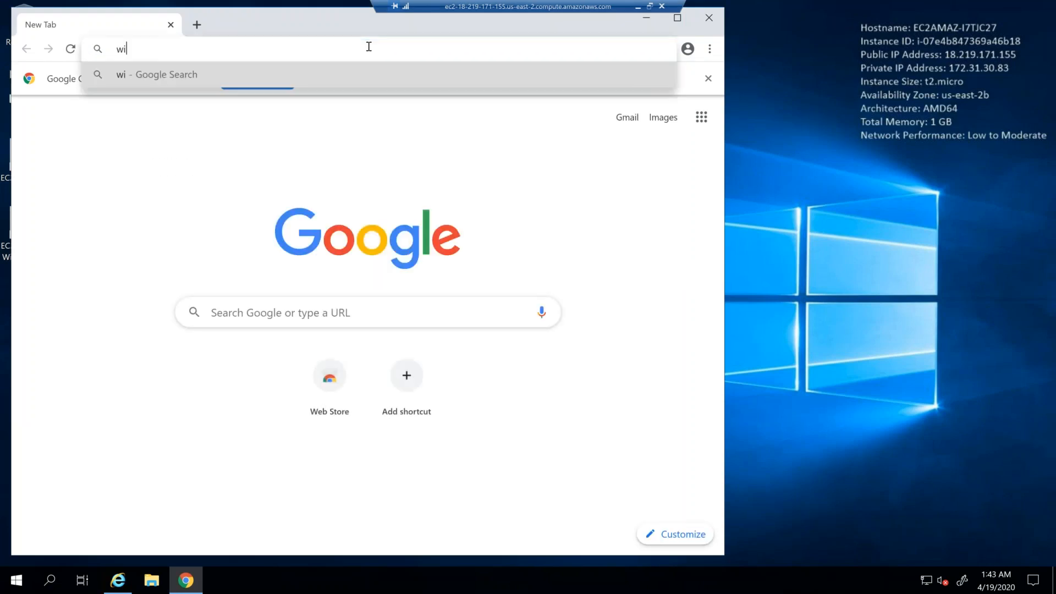
{"action": "type", "text": "nscp dow"}
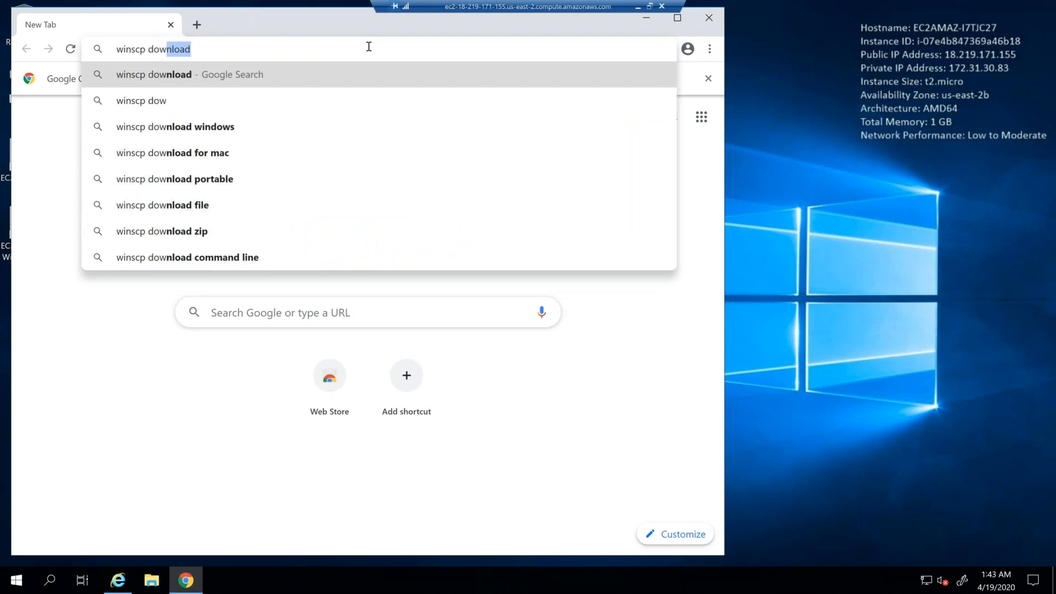
{"action": "key", "text": "Return"}
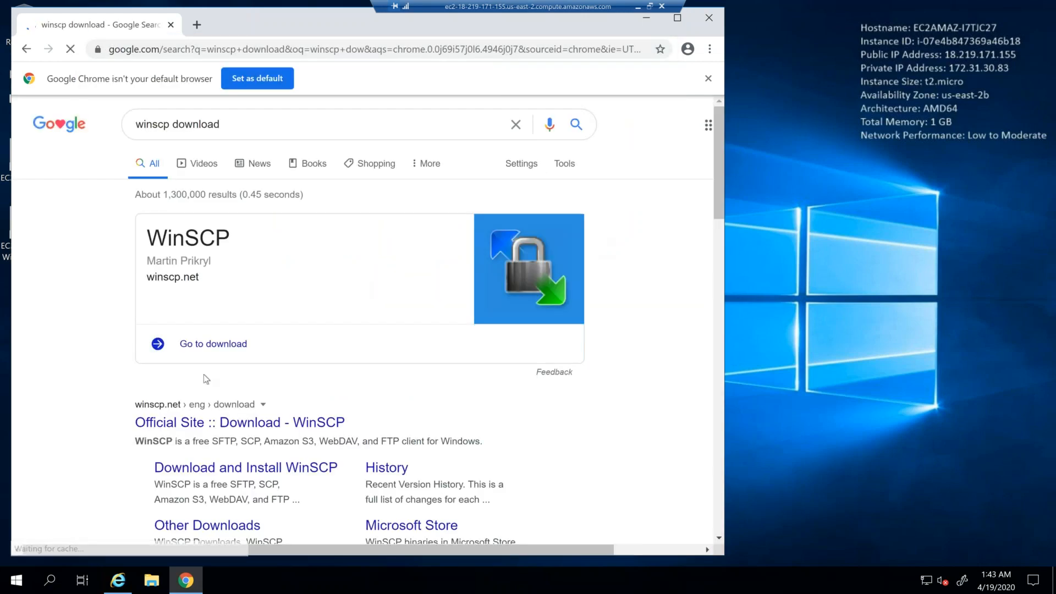
Step: Open the official WinSCP download page from the search results and download WinSCP 5.17.3
{"action": "left_click", "coordinate": [215, 344]}
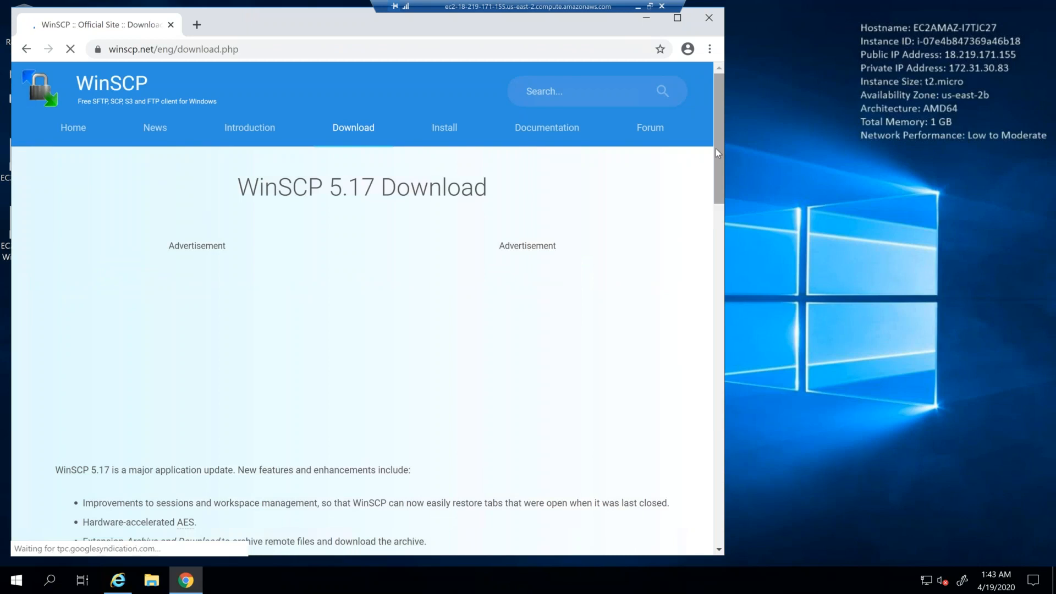
{"action": "left_click_drag", "start_coordinate": [716, 186], "coordinate": [717, 246]}
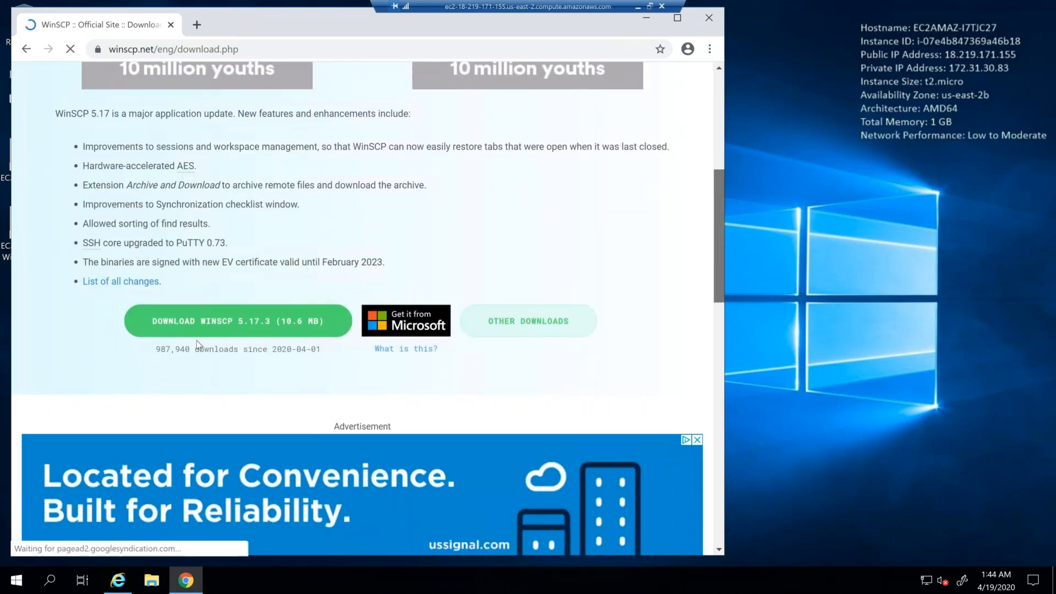
{"action": "left_click", "coordinate": [226, 324]}
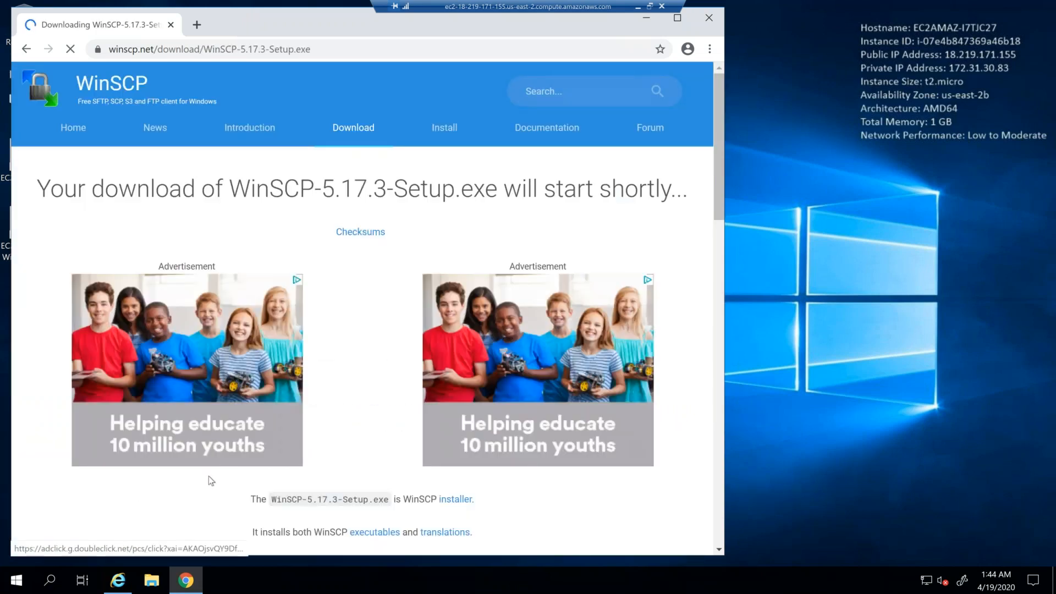
Step: Search Google for "mobaxterm download" and open the MobaXterm download page from the results
{"action": "left_click", "coordinate": [345, 49]}
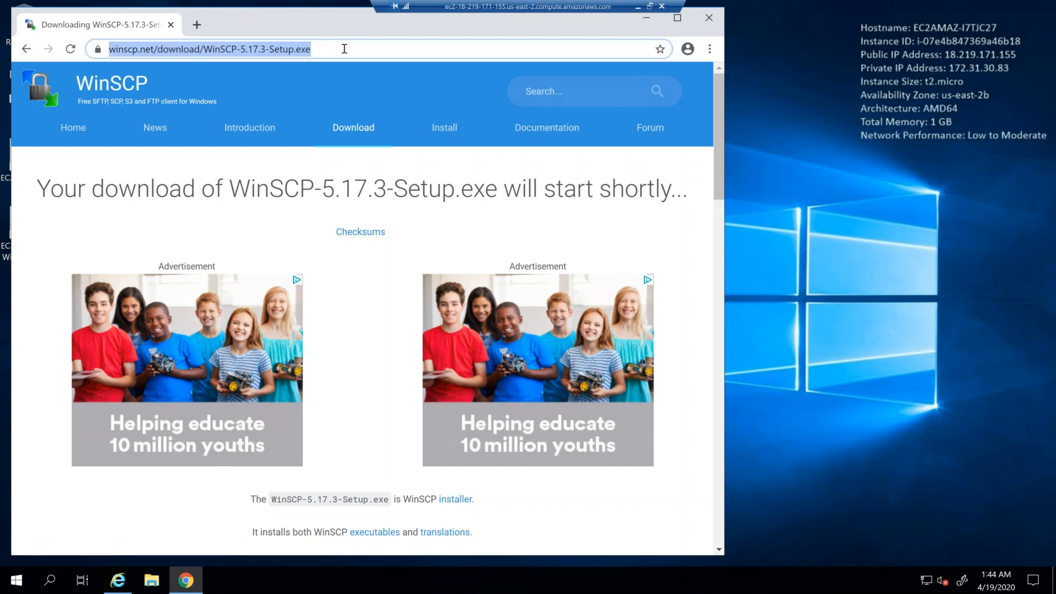
{"action": "type", "text": "mobaxterm donw"}
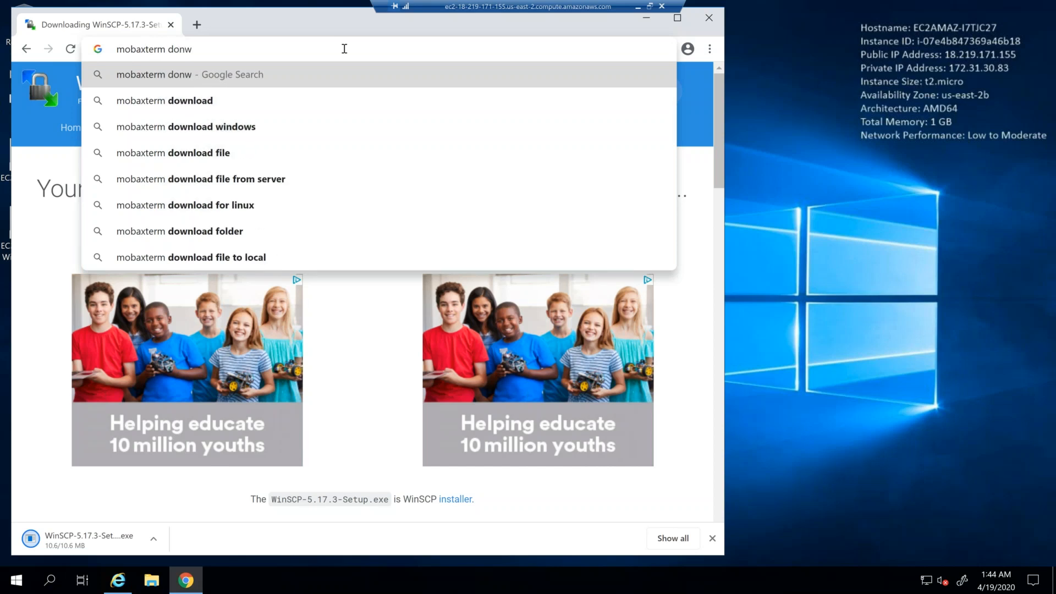
{"action": "left_click", "coordinate": [340, 107]}
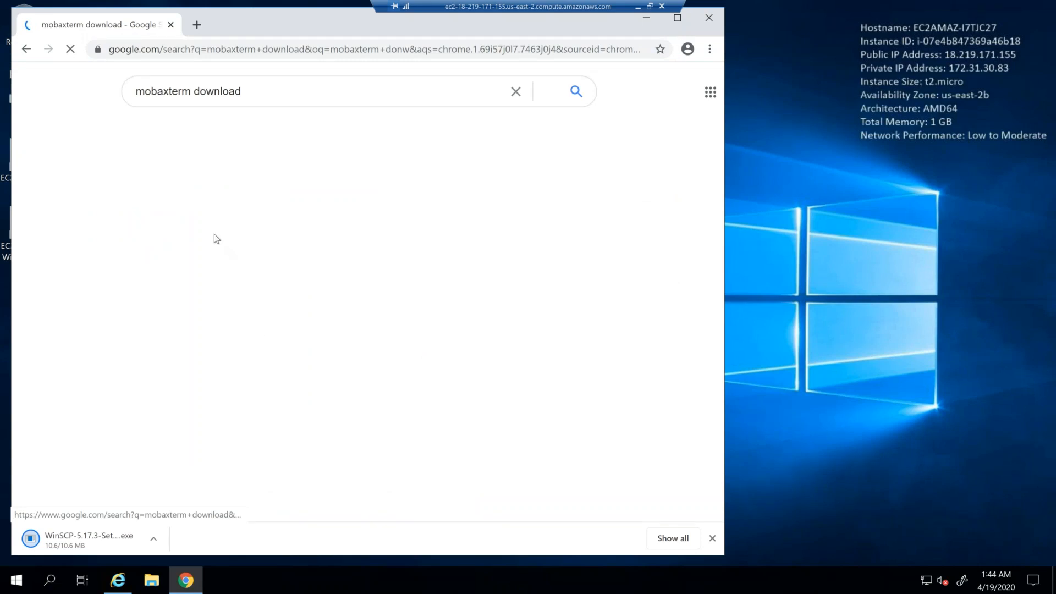
{"action": "left_click", "coordinate": [238, 206]}
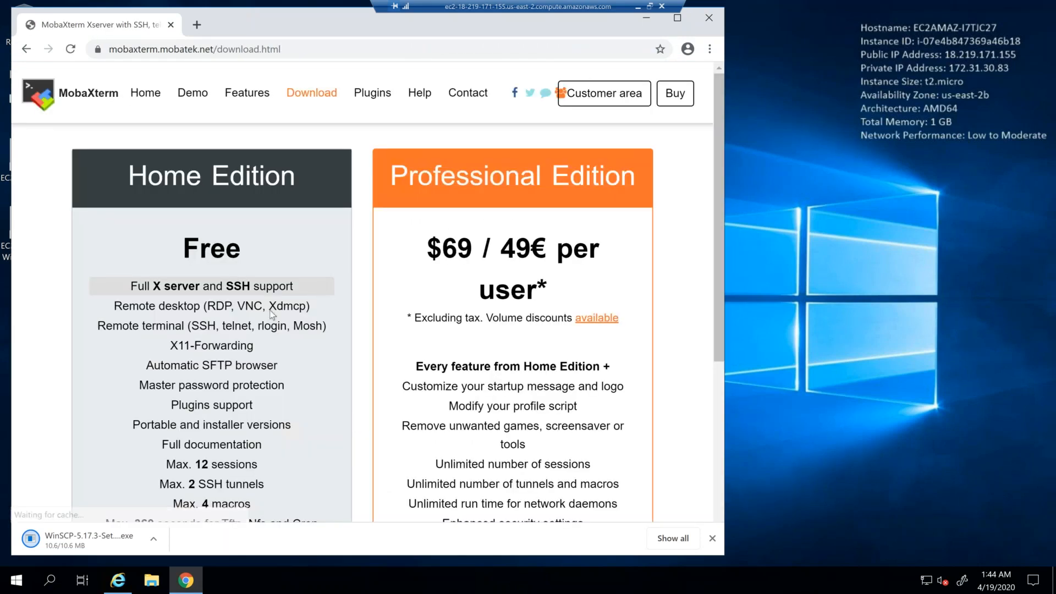
Step: Download the Installer edition of the free MobaXterm Home Edition v20.2
{"action": "left_click_drag", "start_coordinate": [717, 190], "coordinate": [717, 292]}
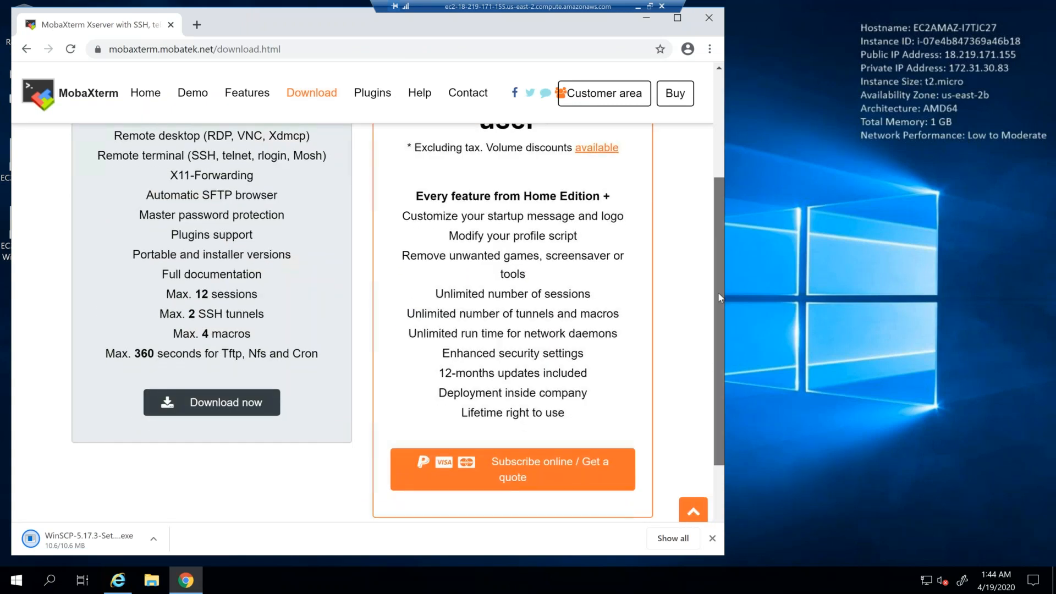
{"action": "left_click", "coordinate": [257, 404]}
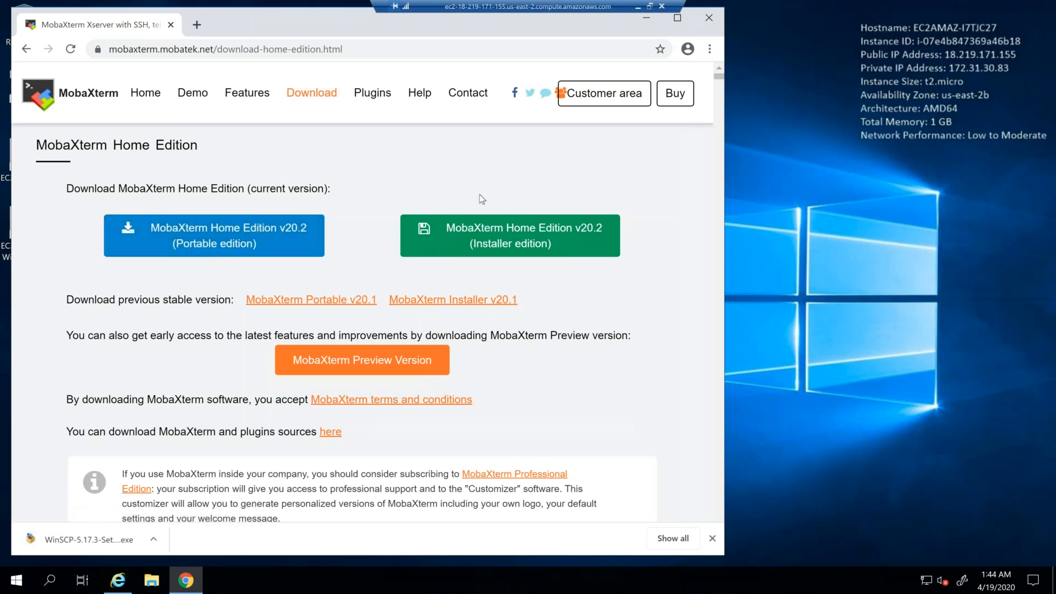
{"action": "left_click", "coordinate": [498, 241]}
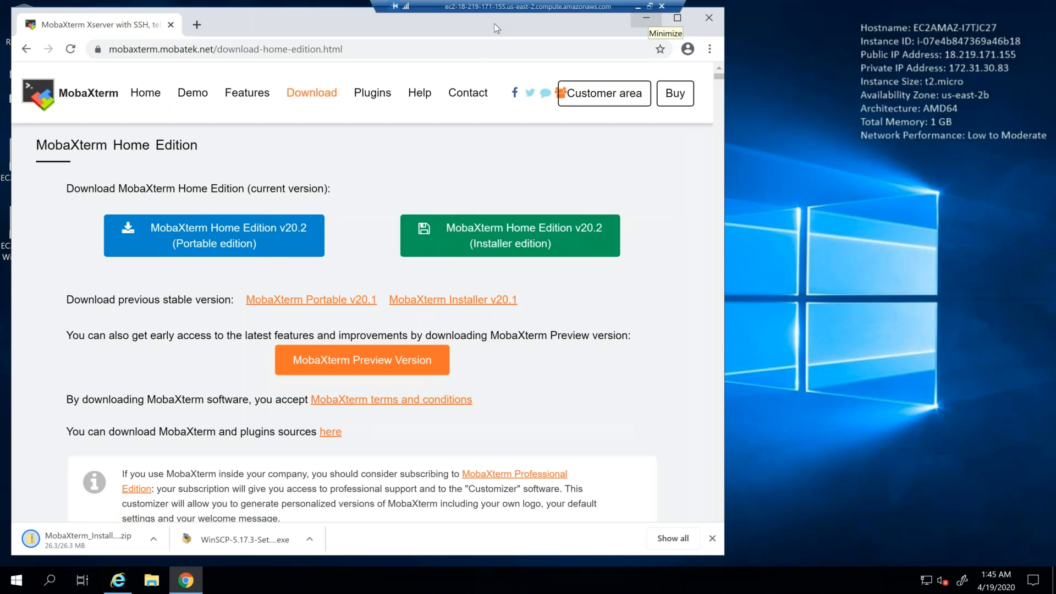
Step: Minimize Chrome, open the Downloads folder in File Explorer and select the WinSCP-5.17.3-Setup file
{"action": "left_click", "coordinate": [647, 21]}
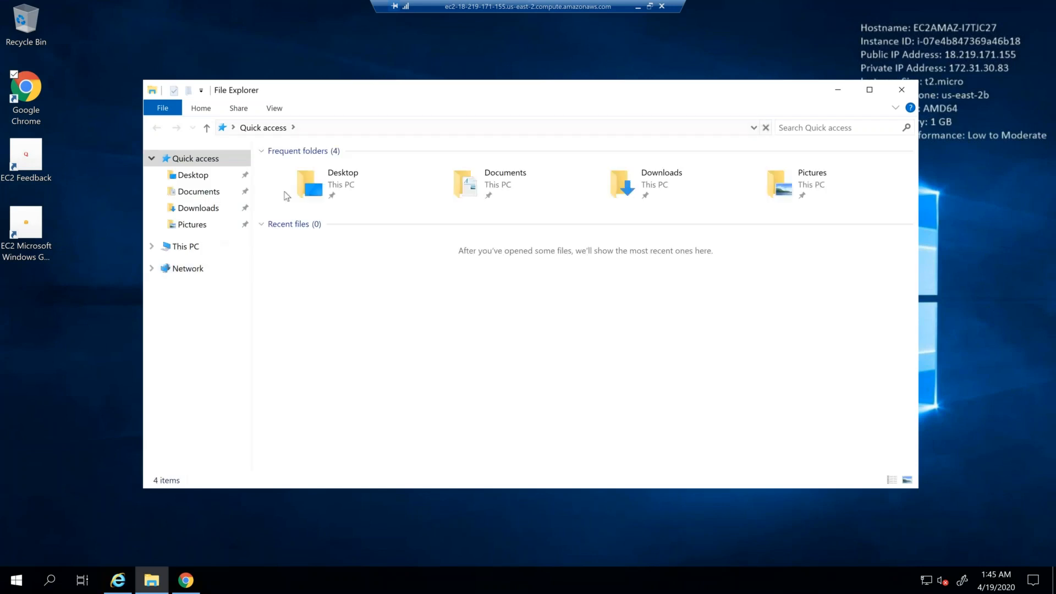
{"action": "left_click", "coordinate": [215, 213]}
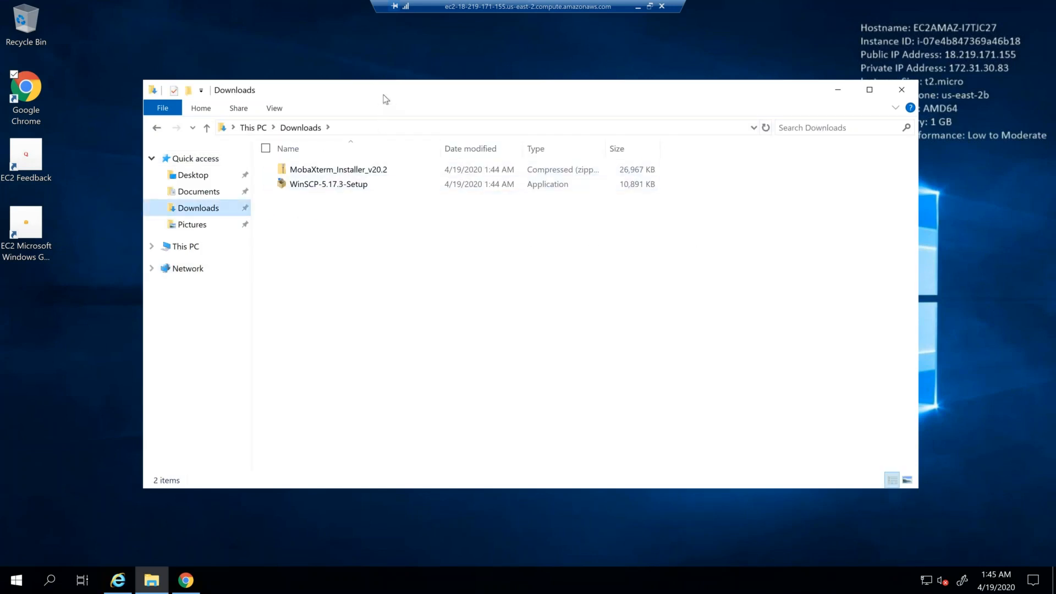
{"action": "left_click", "coordinate": [365, 185]}
{"action": "right_click", "coordinate": [365, 185]}
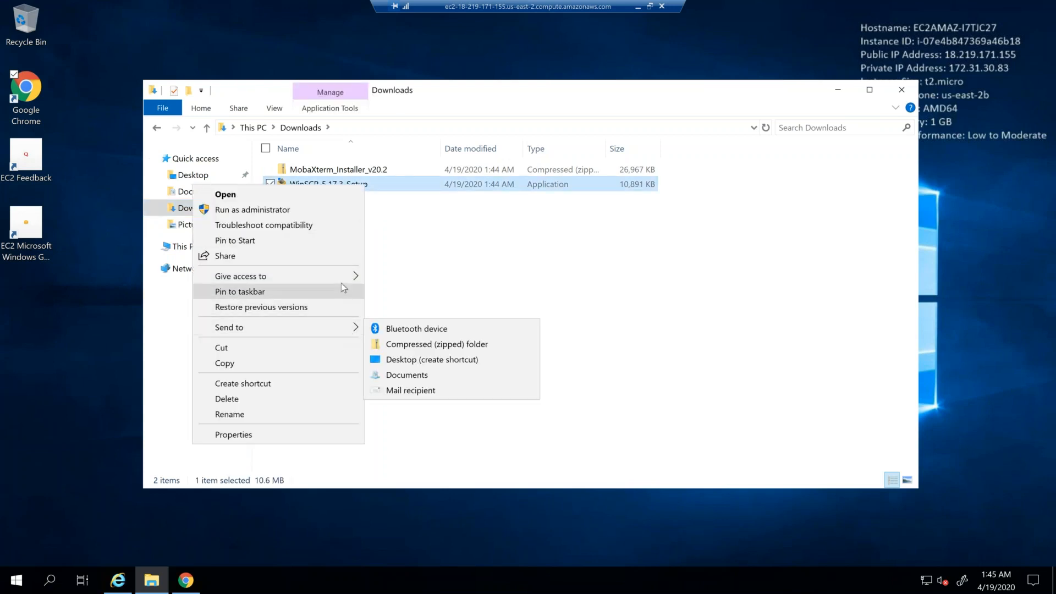
{"action": "right_click", "coordinate": [384, 184]}
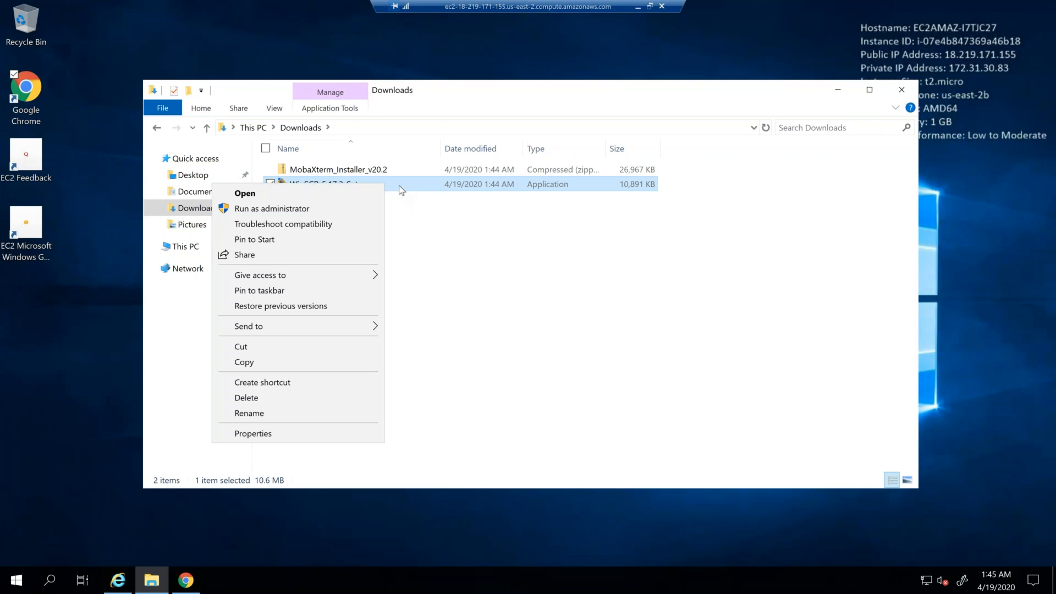
{"action": "left_click", "coordinate": [415, 225]}
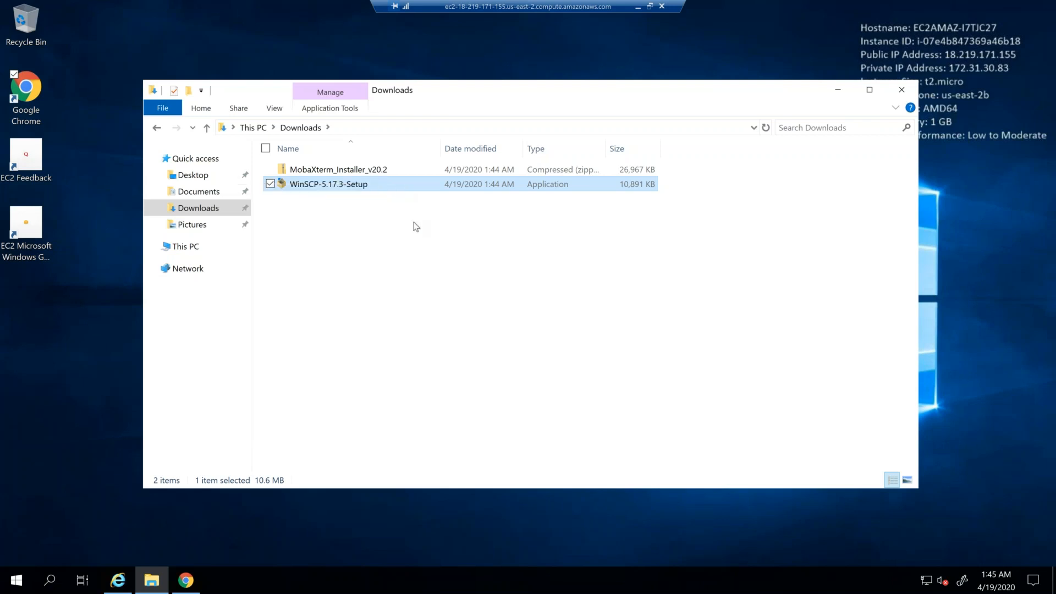
Step: Run WinSCP-5.17.3-Setup and install WinSCP for all users, accepting the license agreement and using the typical installation
{"action": "left_click", "coordinate": [394, 188]}
{"action": "double_click", "coordinate": [434, 188]}
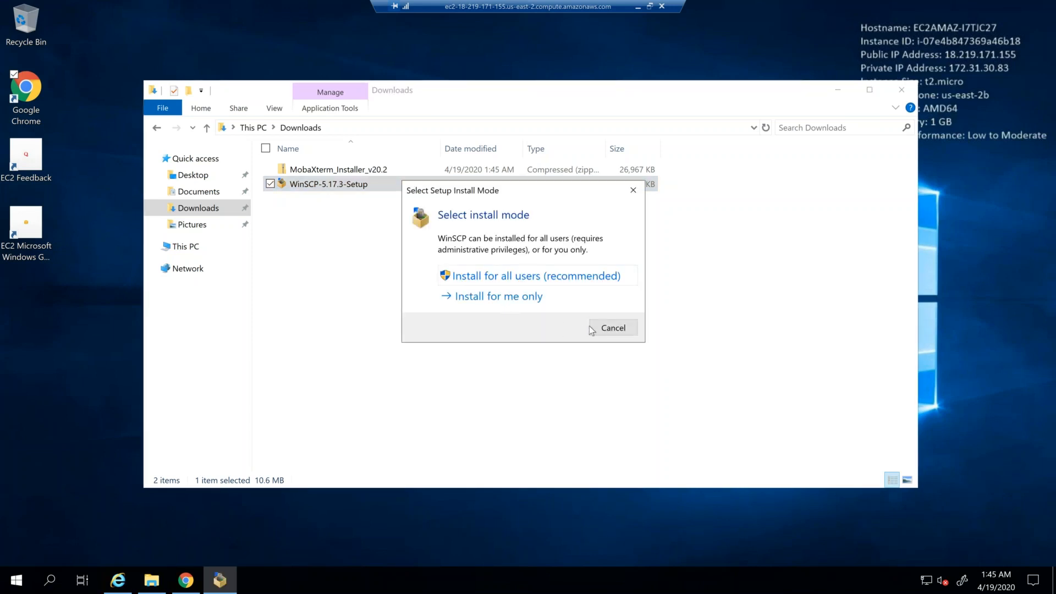
{"action": "left_click", "coordinate": [564, 280]}
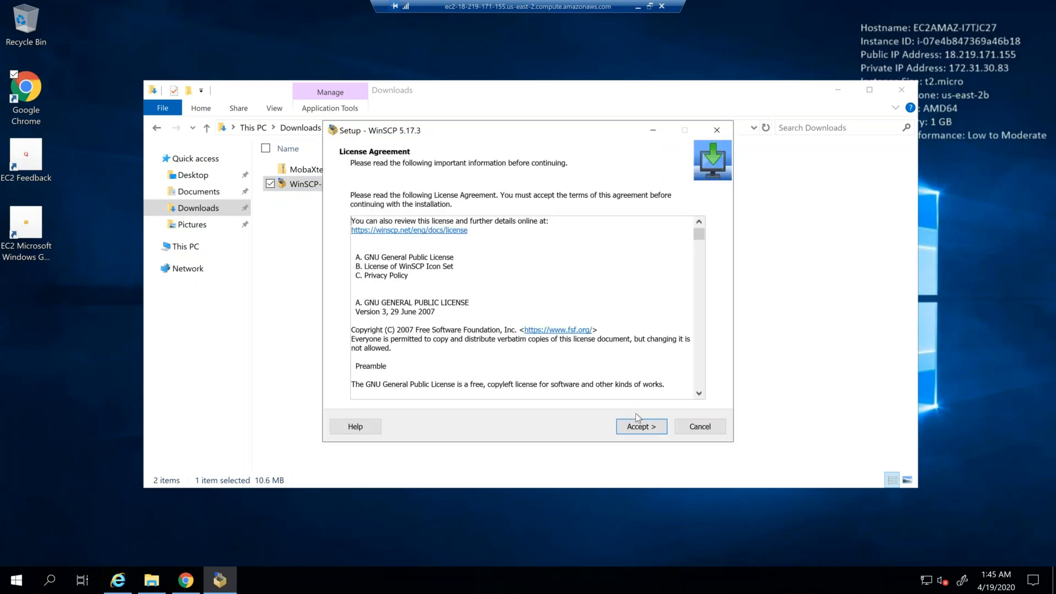
{"action": "left_click", "coordinate": [637, 427]}
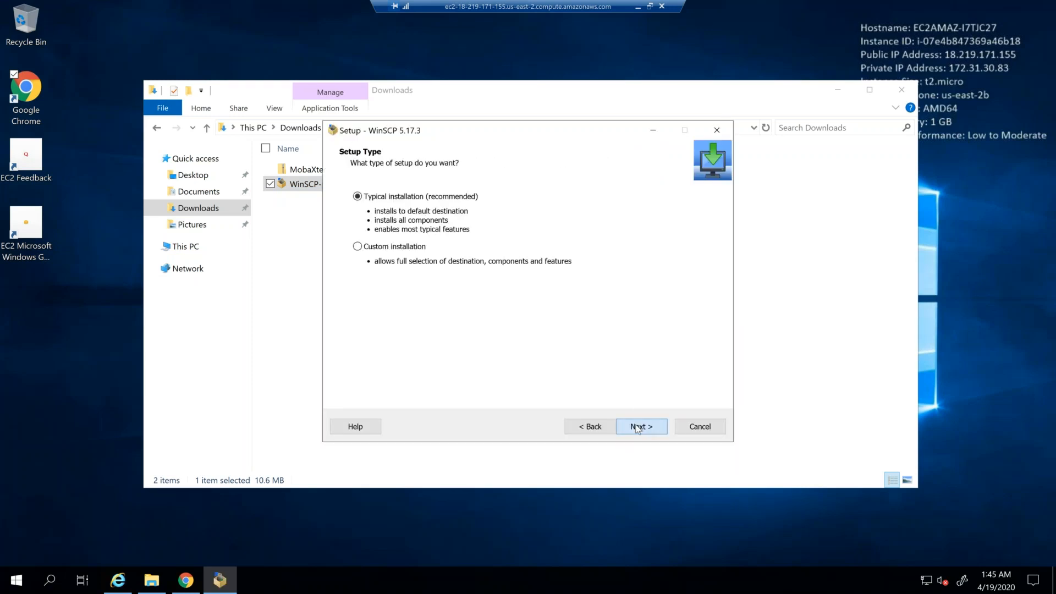
{"action": "left_click", "coordinate": [637, 428]}
{"action": "left_click", "coordinate": [637, 428]}
{"action": "left_click", "coordinate": [637, 428]}
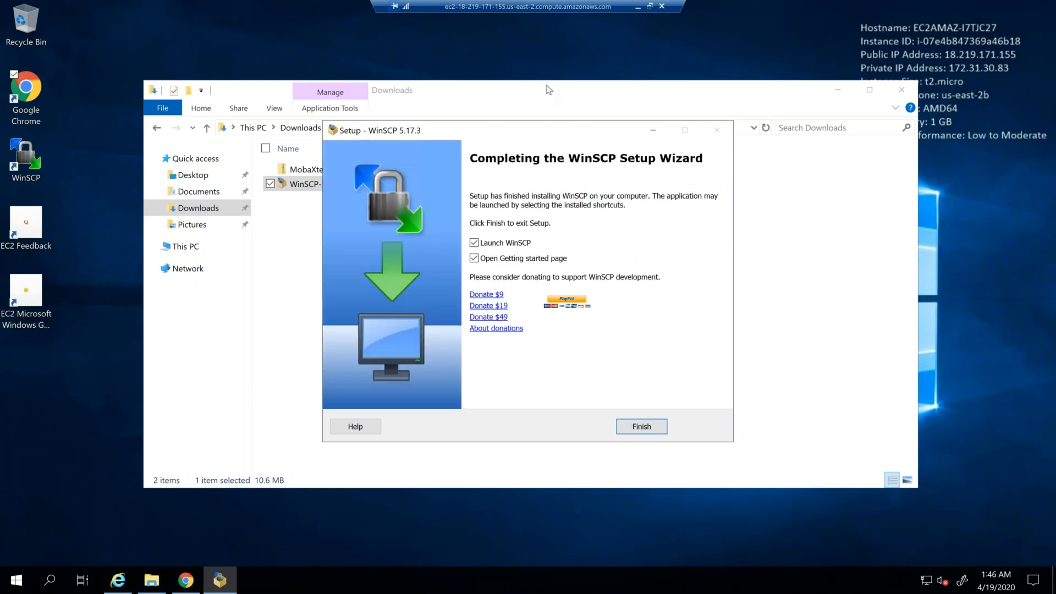
Step: Finish the WinSCP setup with the option to open the Getting started page turned off
{"action": "left_click", "coordinate": [474, 259]}
{"action": "left_click", "coordinate": [474, 244]}
{"action": "left_click", "coordinate": [642, 426]}
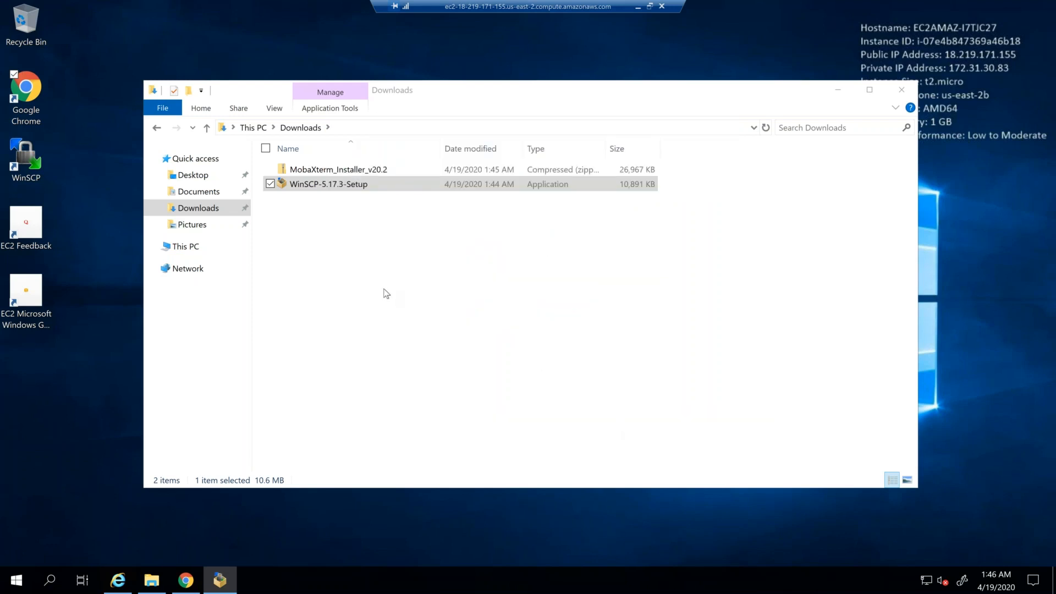
Step: Extract the MobaXterm_Installer_v20.2 archive into the MobaXterm_Installer_v20.2 folder inside Downloads
{"action": "left_click", "coordinate": [352, 173]}
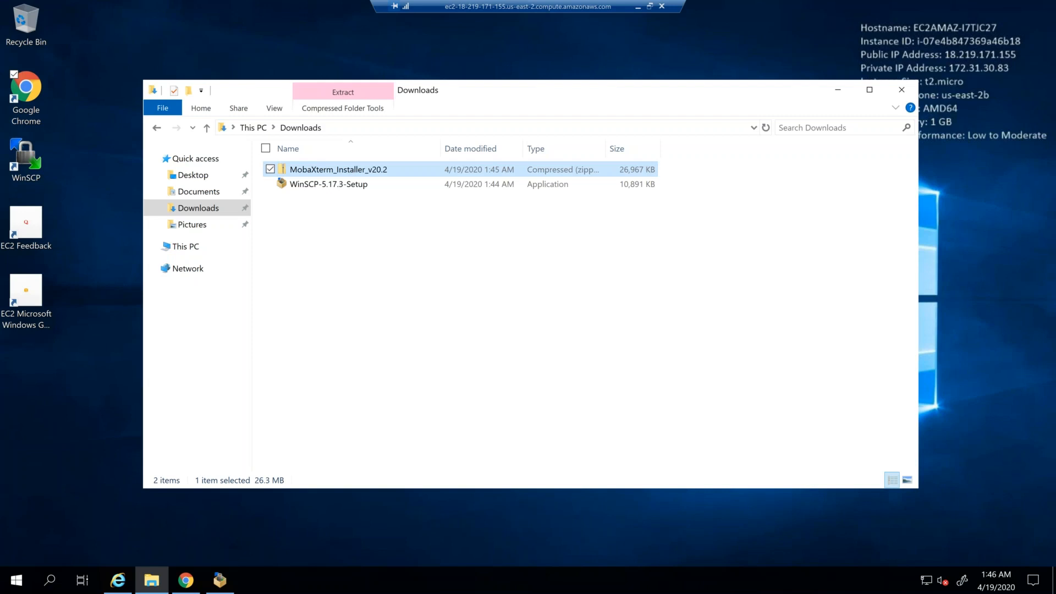
{"action": "right_click", "coordinate": [363, 174]}
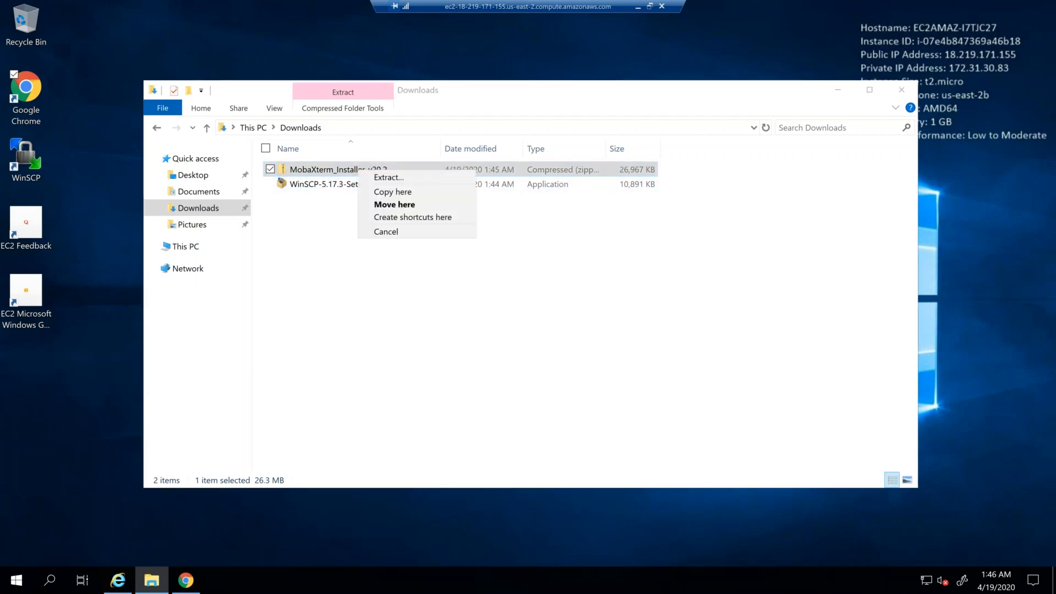
{"action": "left_click", "coordinate": [375, 180]}
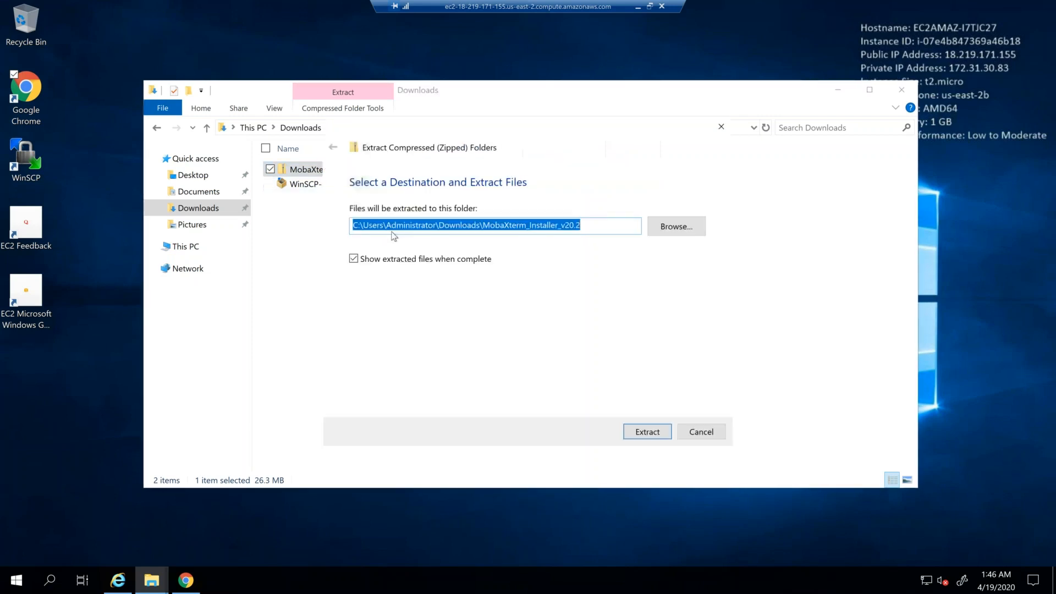
{"action": "left_click", "coordinate": [660, 435]}
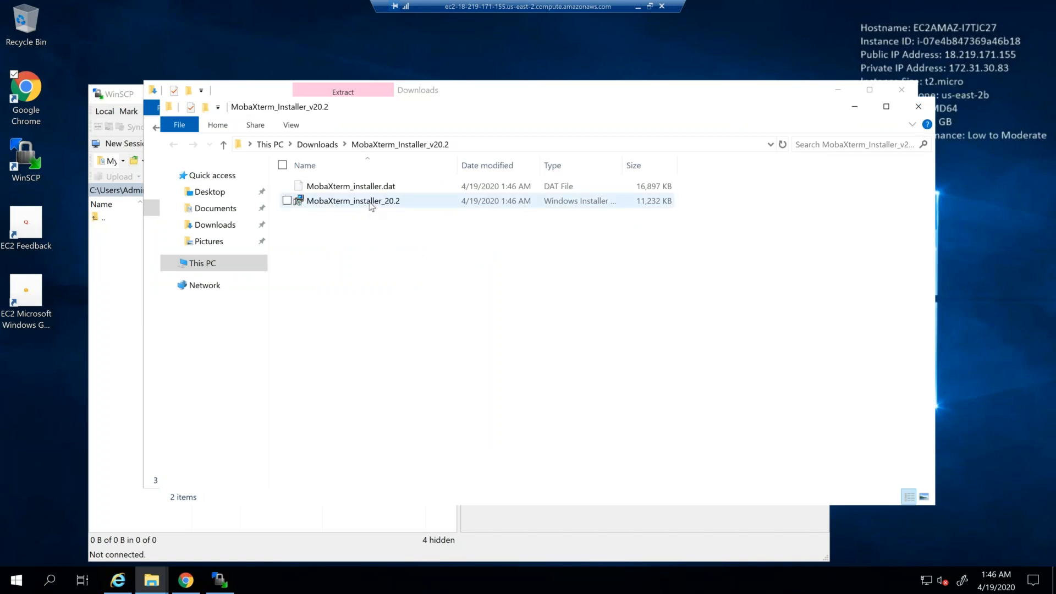
Step: Run MobaXterm_installer_20.2 and install MobaXterm, accepting the license terms and keeping the default settings
{"action": "double_click", "coordinate": [370, 202]}
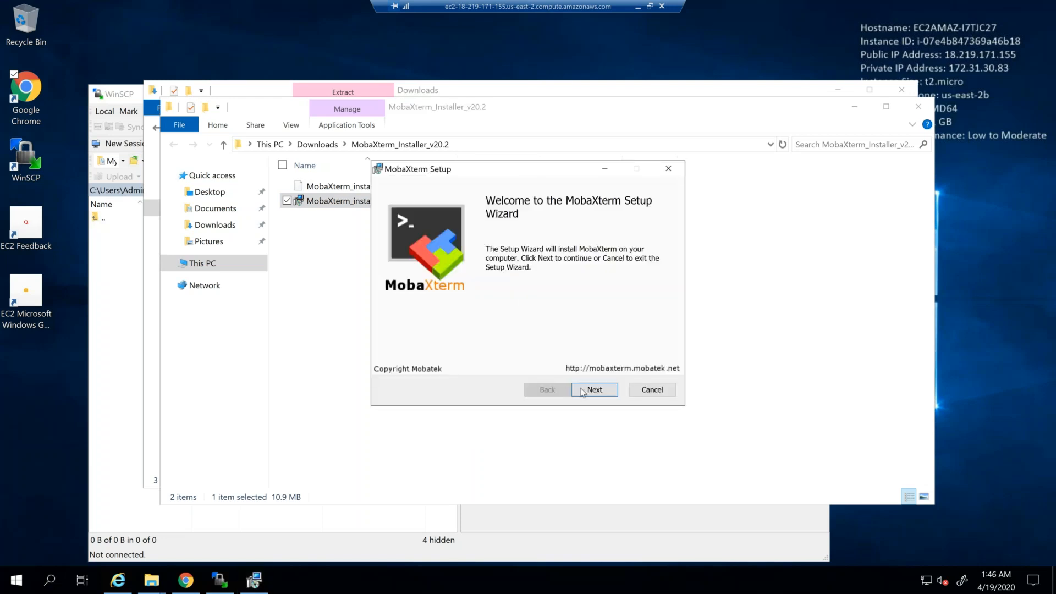
{"action": "left_click", "coordinate": [583, 390]}
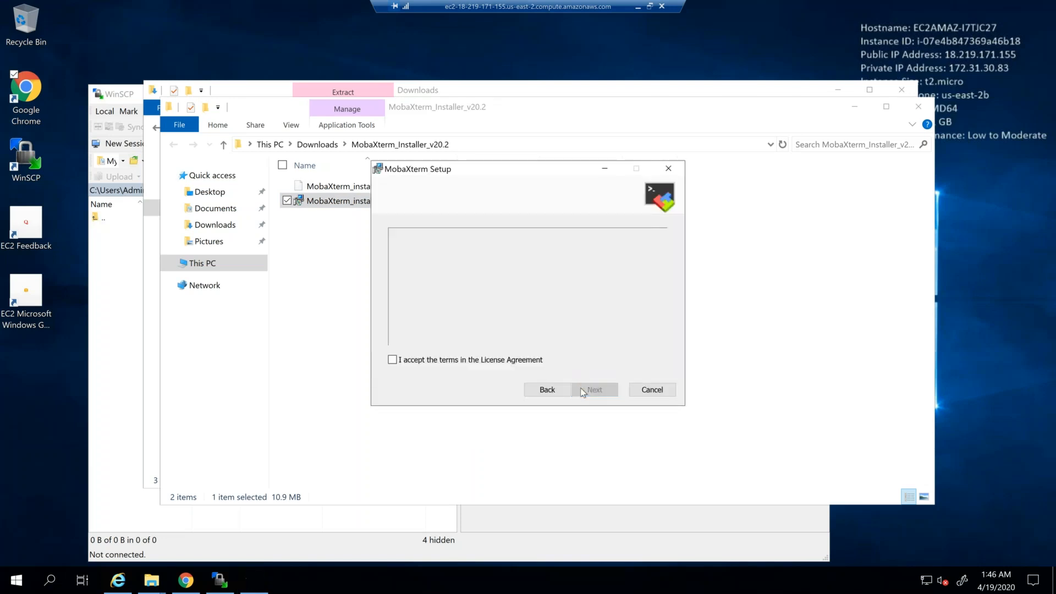
{"action": "left_click", "coordinate": [525, 360]}
{"action": "left_click", "coordinate": [602, 393]}
{"action": "left_click", "coordinate": [602, 392]}
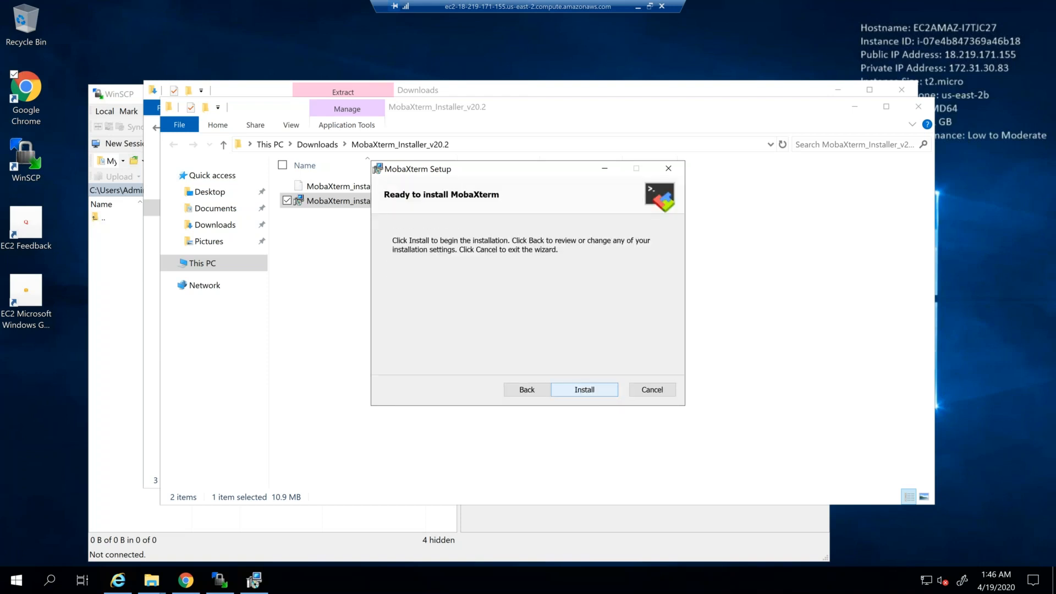
{"action": "left_click", "coordinate": [599, 391]}
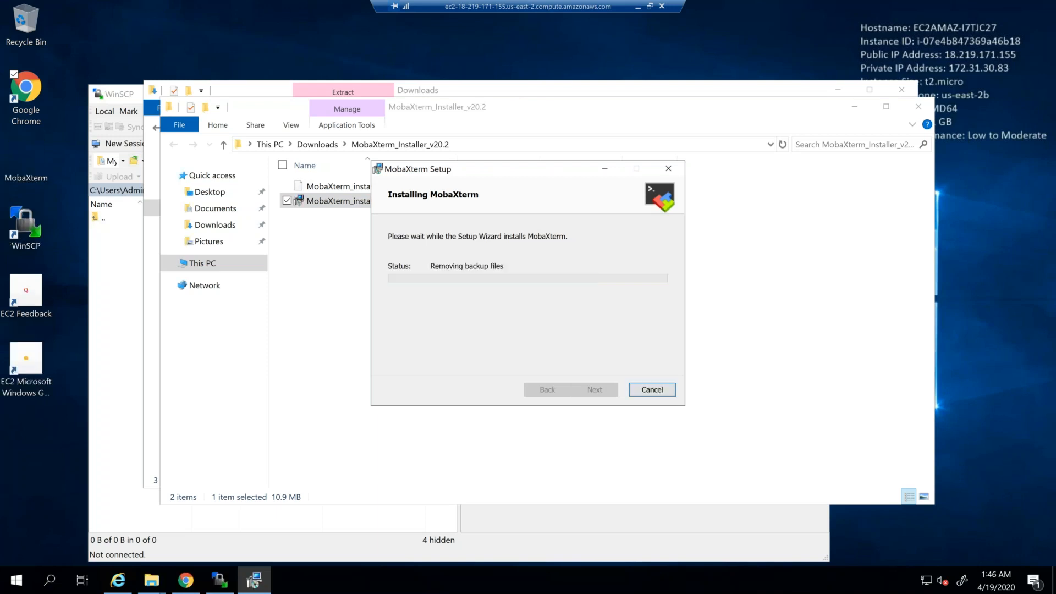
{"action": "left_click", "coordinate": [600, 391]}
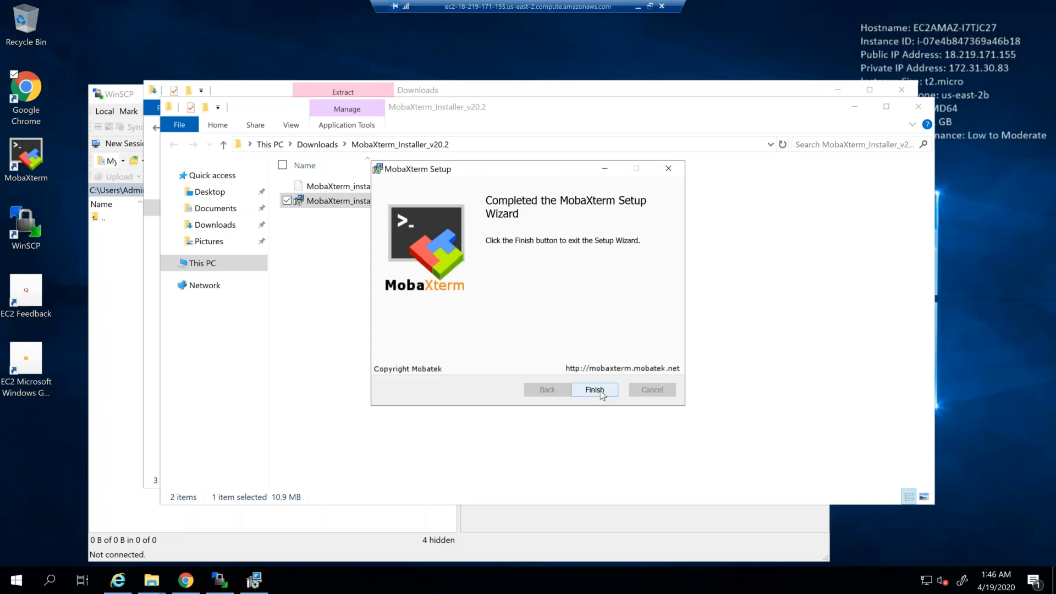
Step: Close the Downloads folder window and bring the WinSCP Login dialog to the front
{"action": "left_click", "coordinate": [625, 97]}
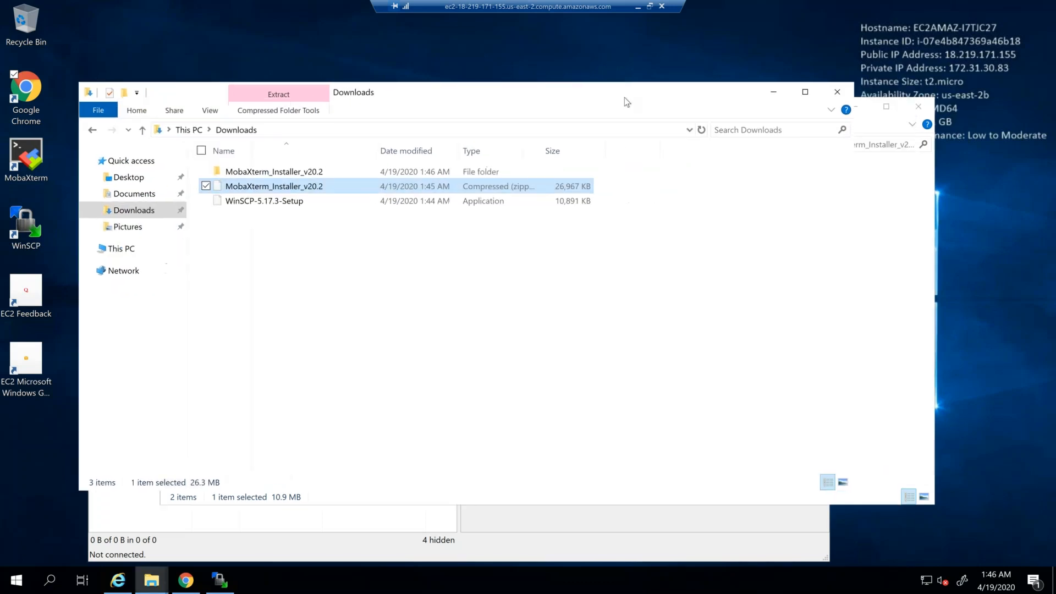
{"action": "left_click_drag", "start_coordinate": [602, 98], "coordinate": [581, 101]}
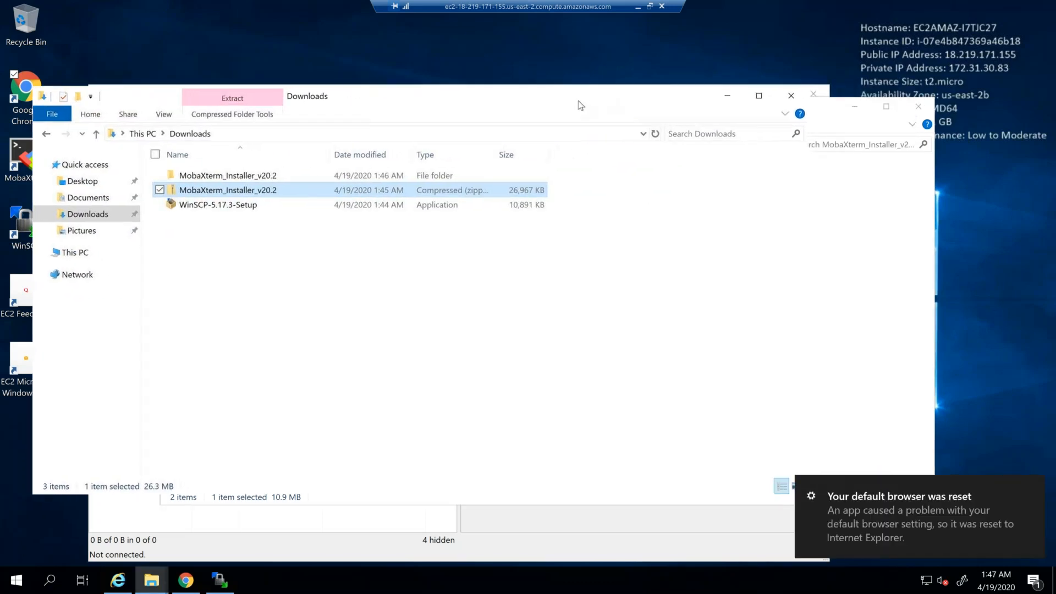
{"action": "left_click", "coordinate": [791, 96]}
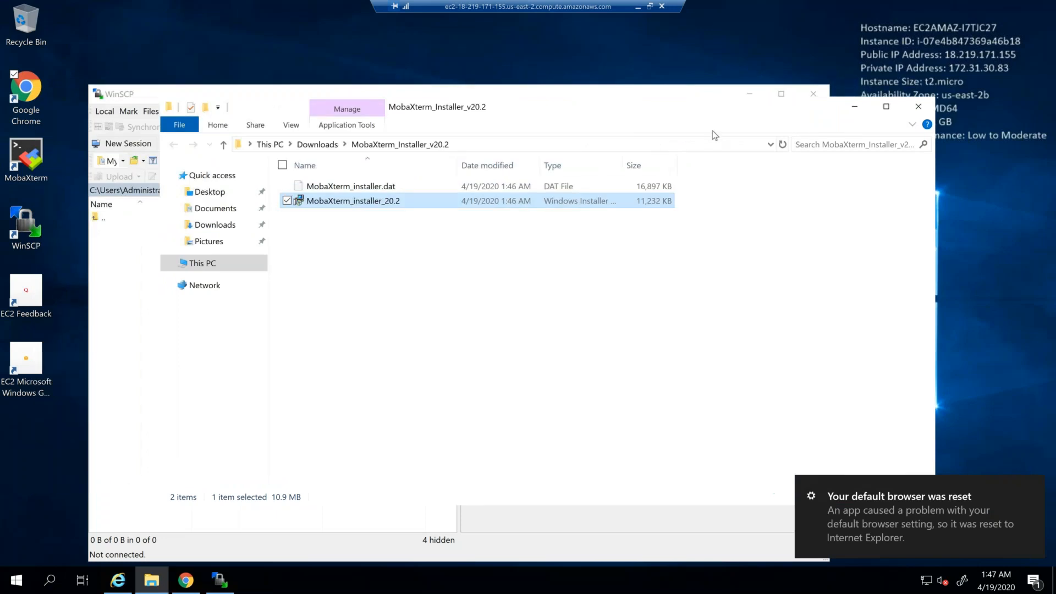
{"action": "left_click", "coordinate": [656, 93]}
{"action": "left_click", "coordinate": [600, 100]}
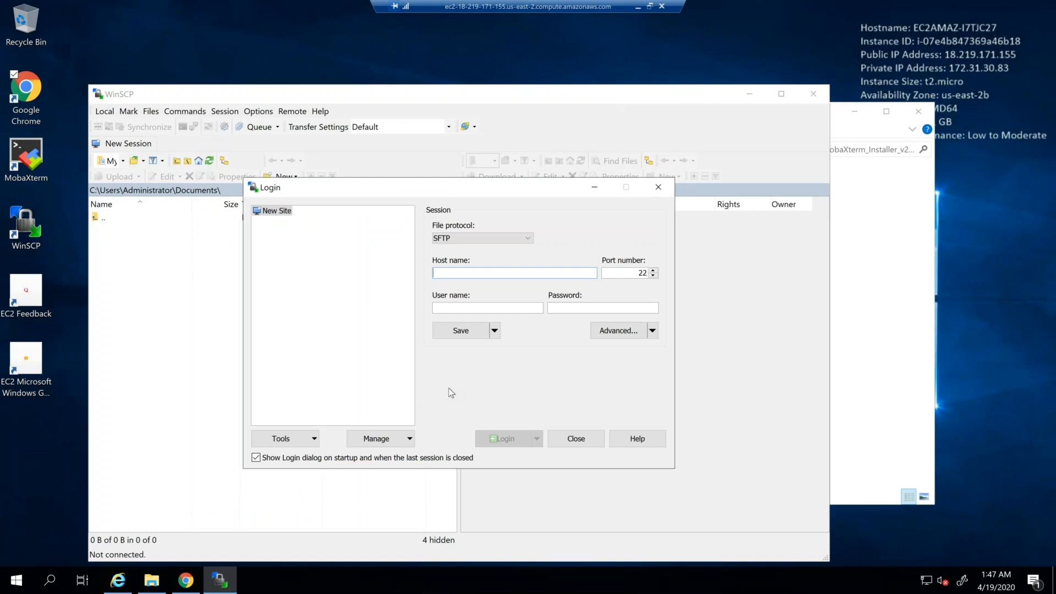
Step: Copy the avantaslinux.pem key file onto the remote Windows server's desktop and select it there
{"action": "left_click", "coordinate": [314, 439]}
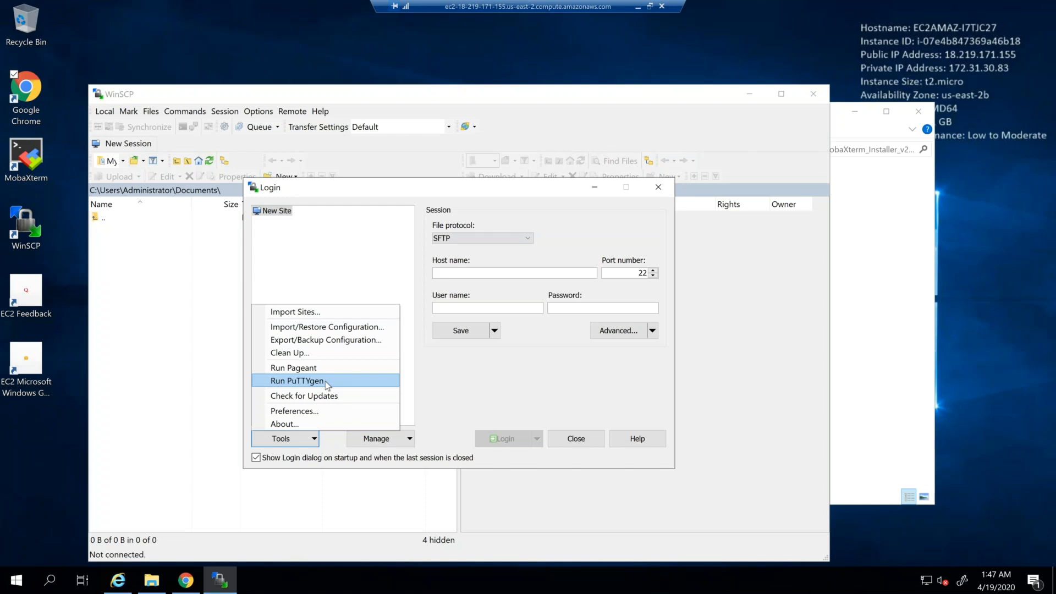
{"action": "left_click", "coordinate": [589, 41]}
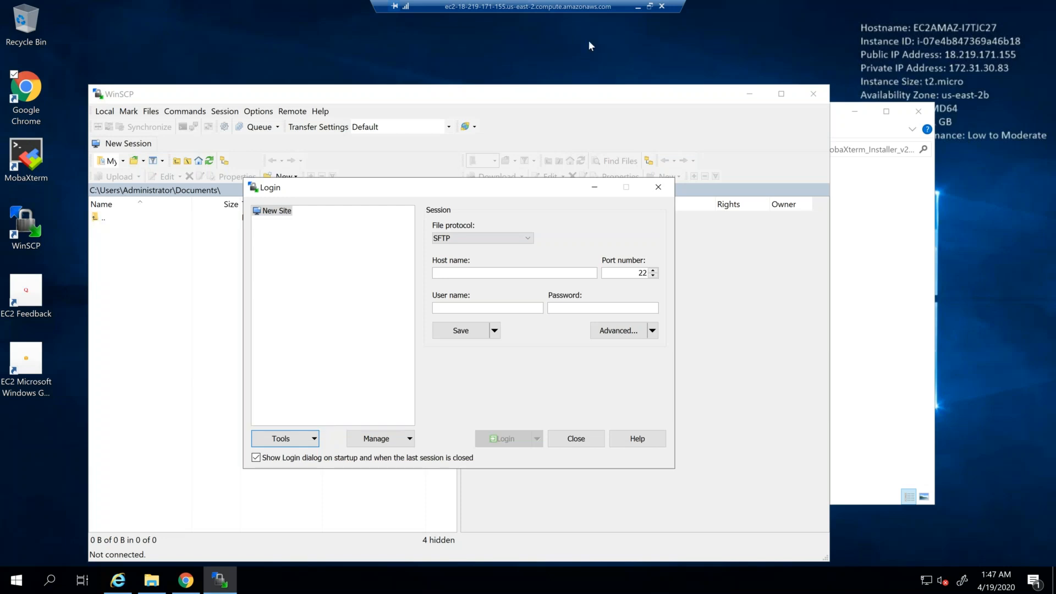
{"action": "key", "text": "alt+Tab"}
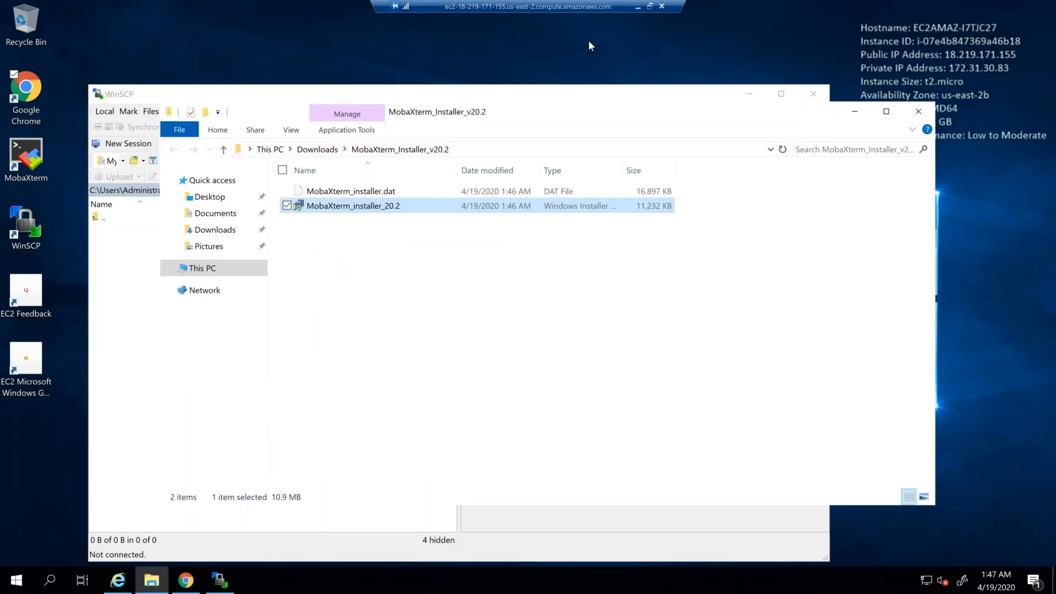
{"action": "key", "text": "alt+Tab"}
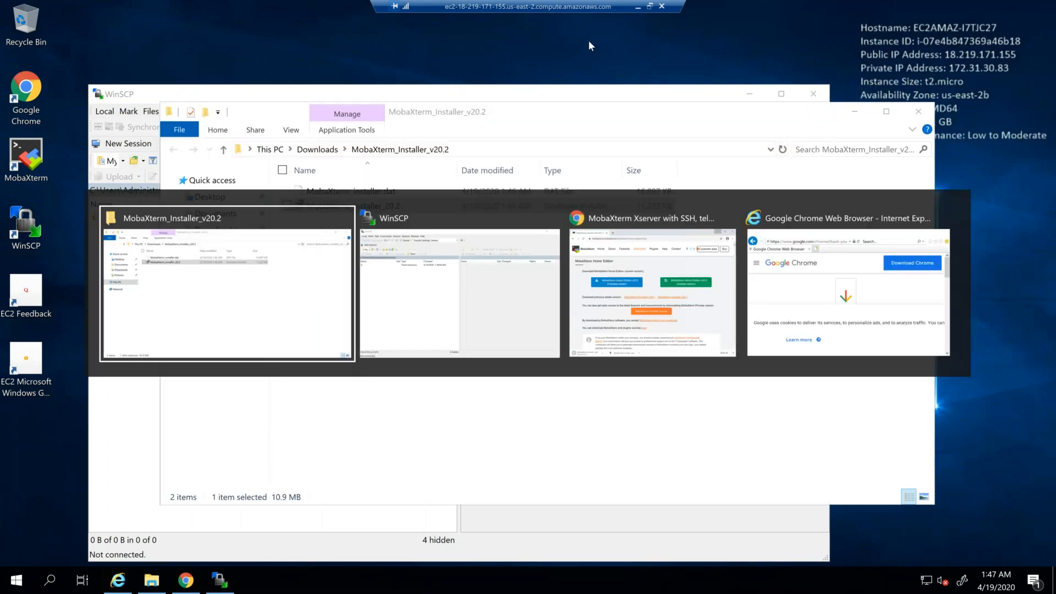
{"action": "key", "text": "alt+Tab"}
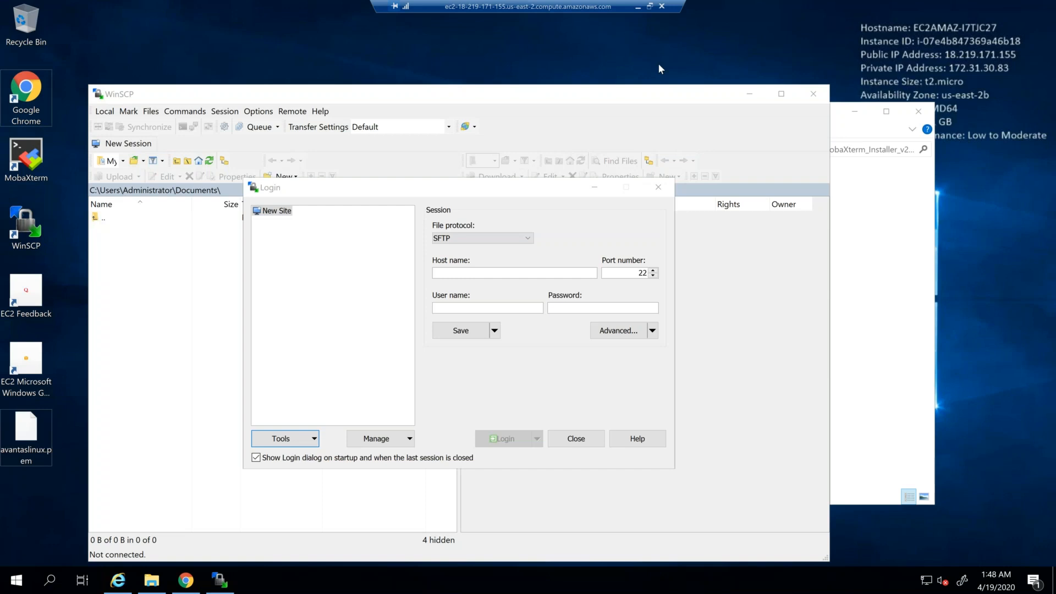
{"action": "left_click", "coordinate": [29, 436]}
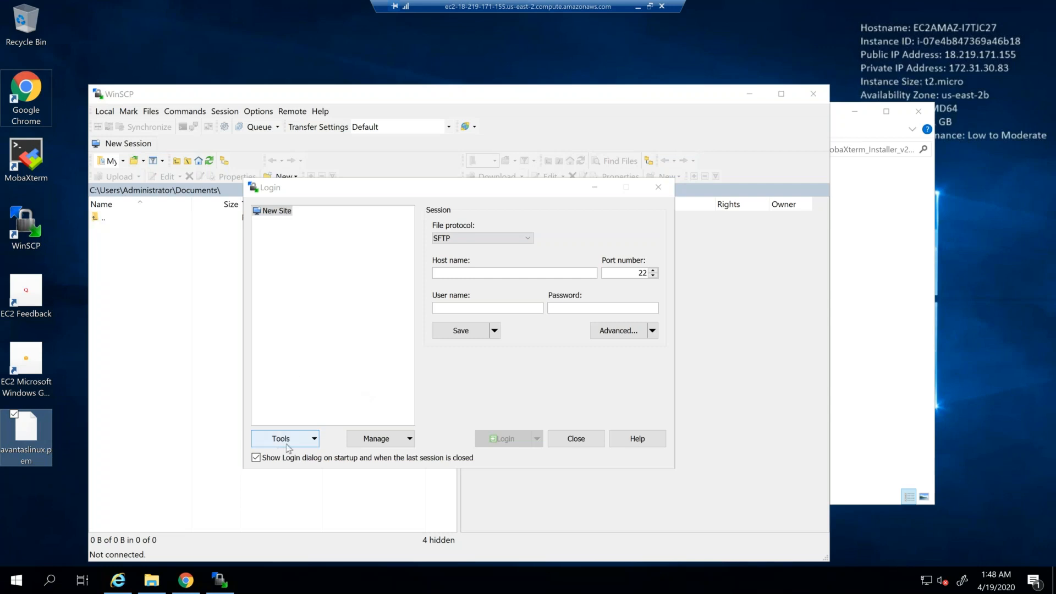
Step: Run PuTTYgen from the WinSCP Login dialog and load avantaslinux.pem from the Desktop, showing all file types
{"action": "left_click", "coordinate": [314, 440]}
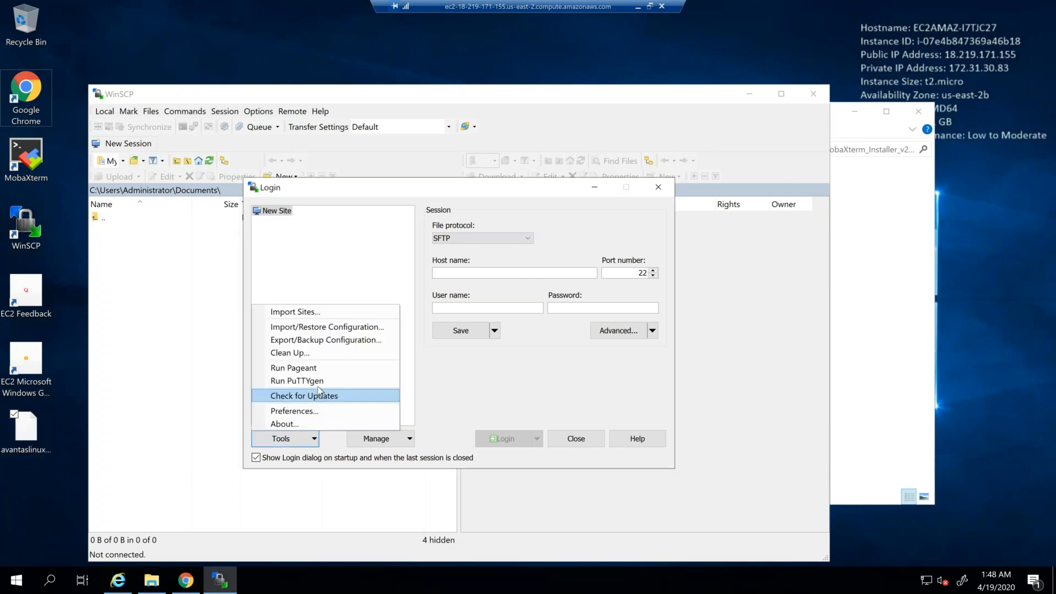
{"action": "left_click", "coordinate": [322, 385]}
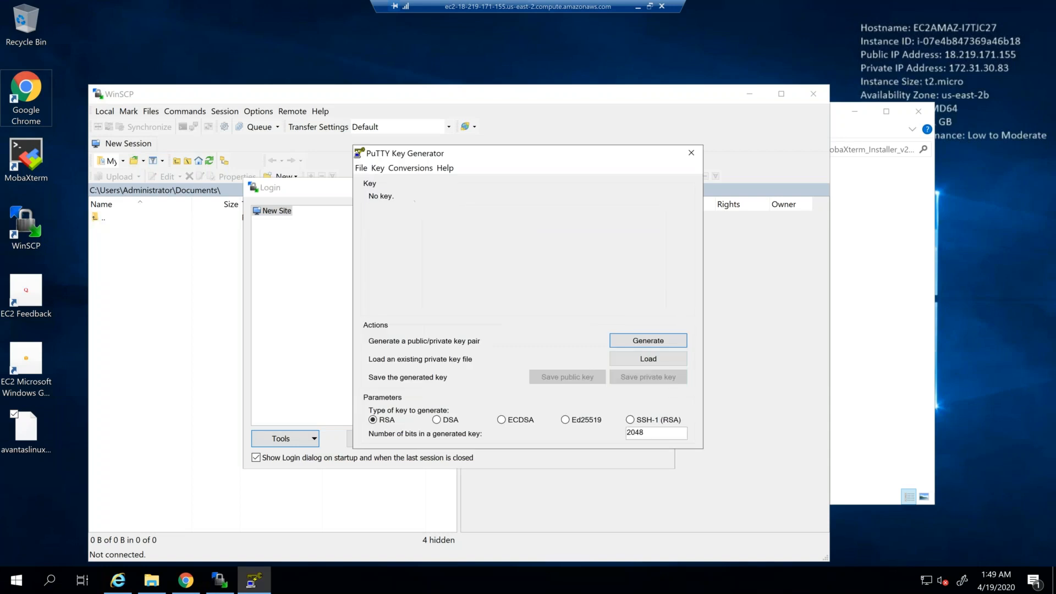
{"action": "left_click", "coordinate": [623, 362]}
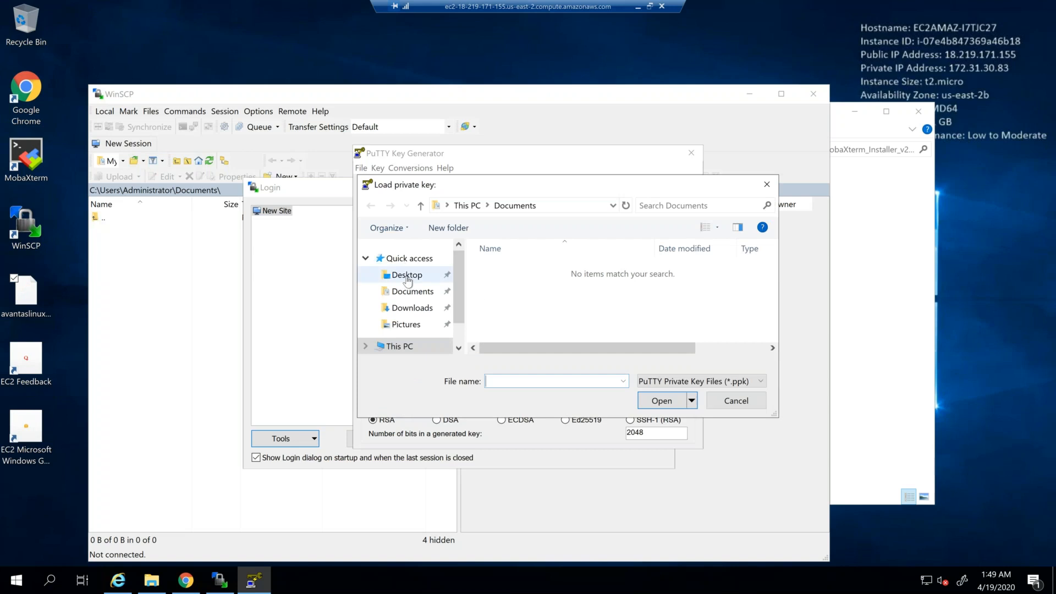
{"action": "left_click", "coordinate": [407, 277]}
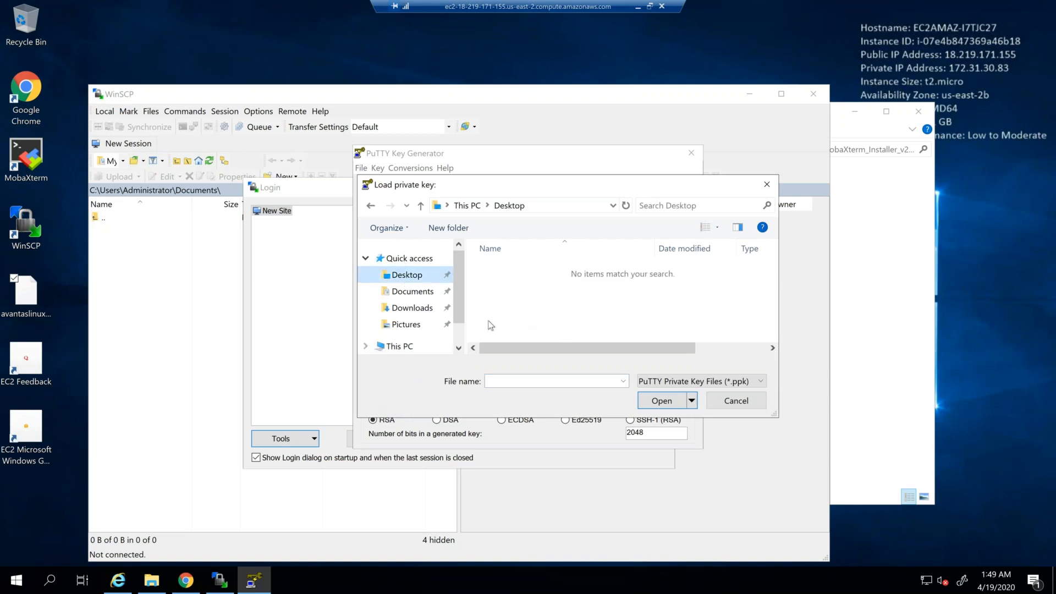
{"action": "left_click", "coordinate": [714, 383]}
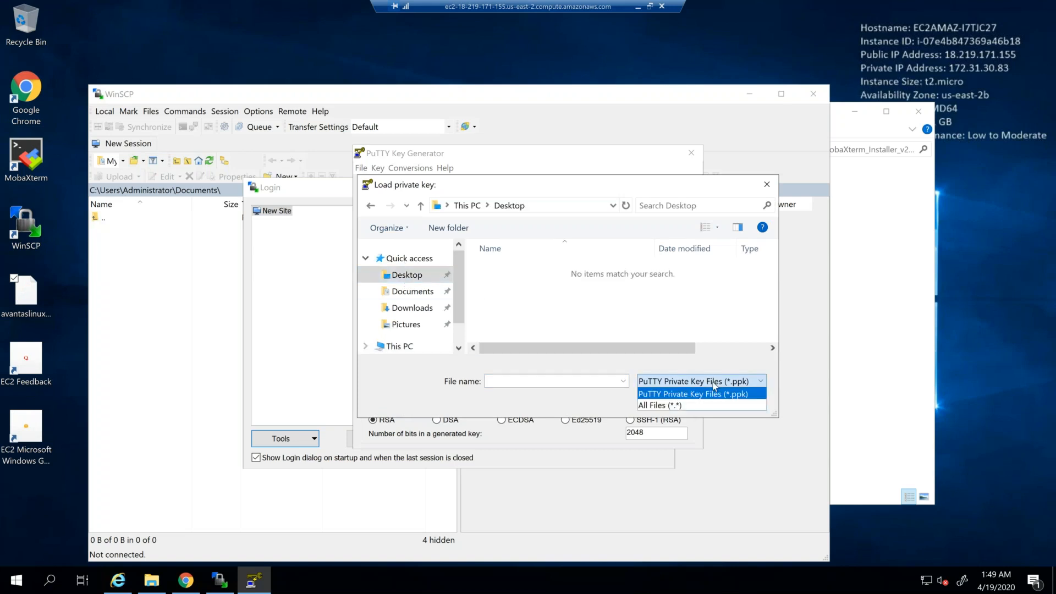
{"action": "left_click", "coordinate": [712, 407]}
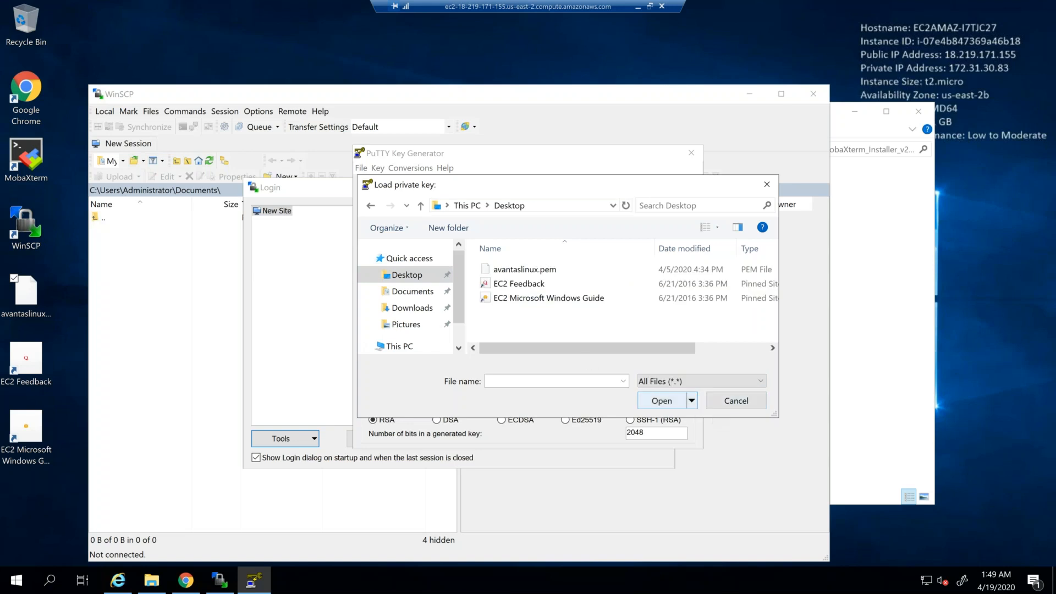
{"action": "left_click", "coordinate": [555, 269]}
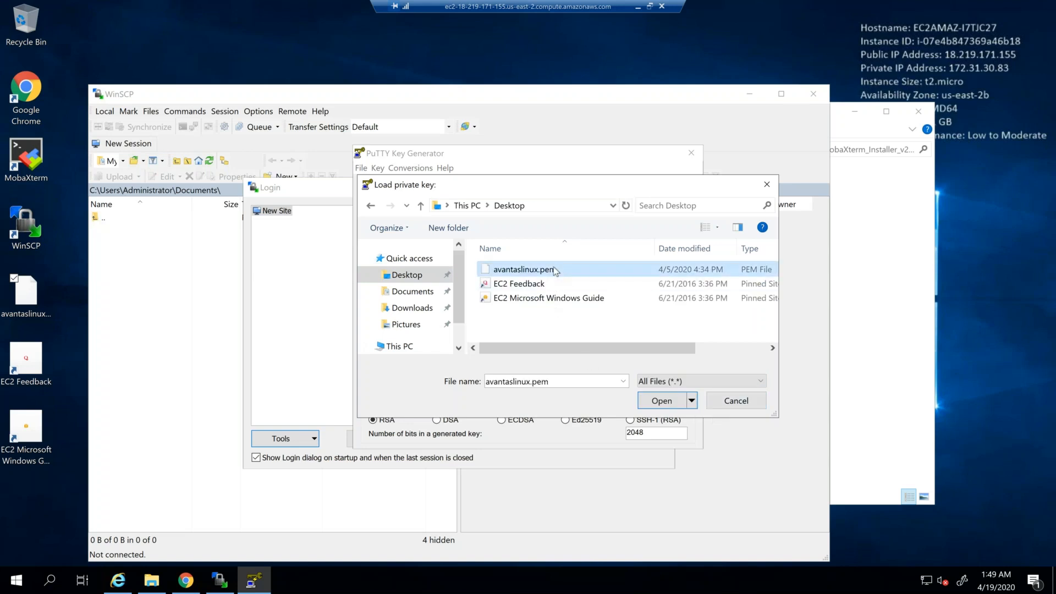
{"action": "left_click", "coordinate": [660, 401]}
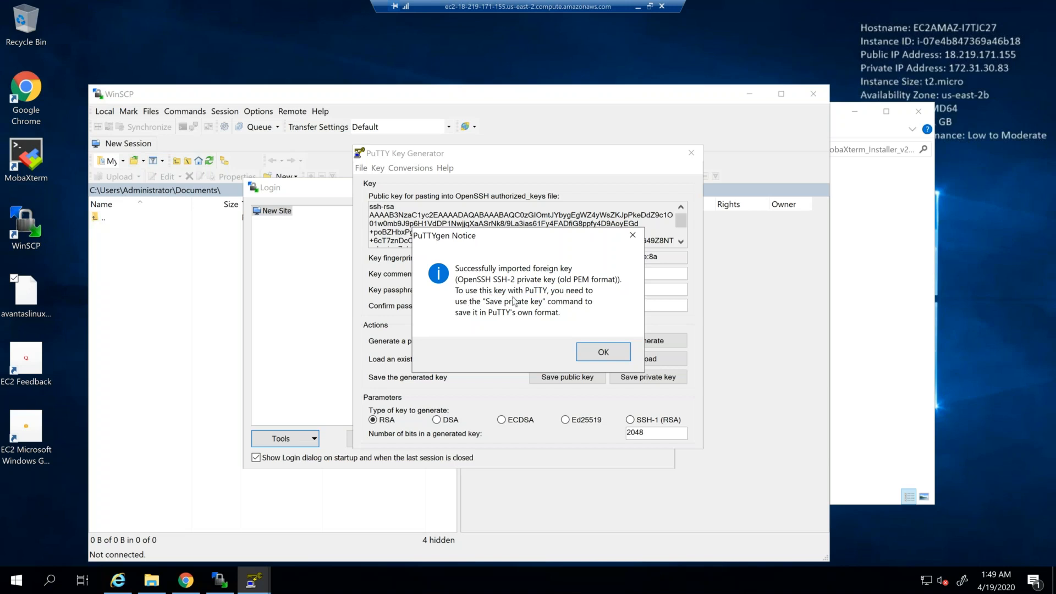
{"action": "left_click", "coordinate": [598, 355]}
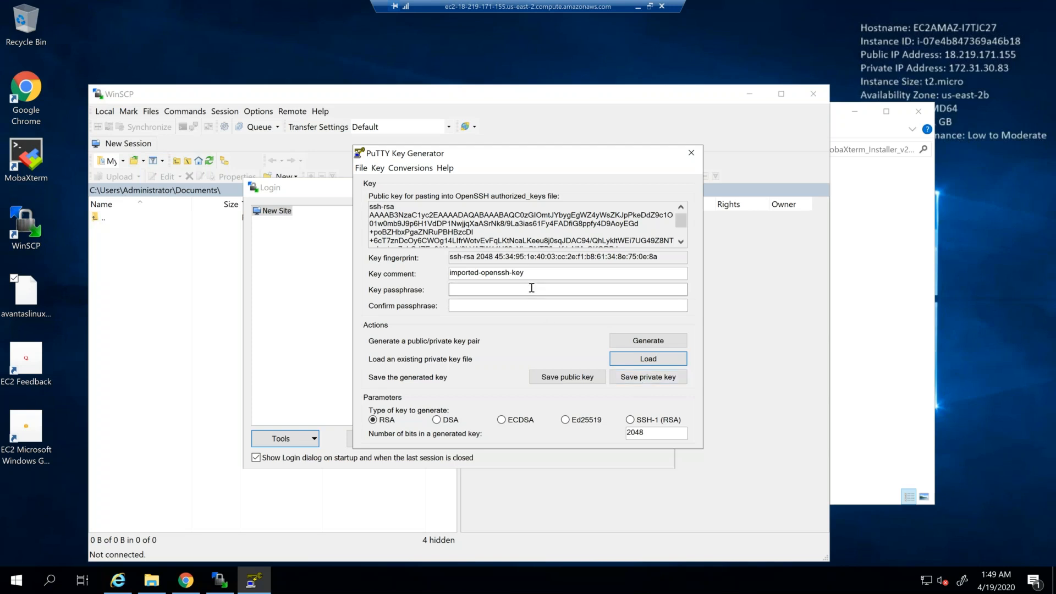
Step: Save the loaded key without a passphrase as the PuTTY private key avantaslinux.ppk on the Desktop, and close PuTTYgen
{"action": "left_click", "coordinate": [625, 375]}
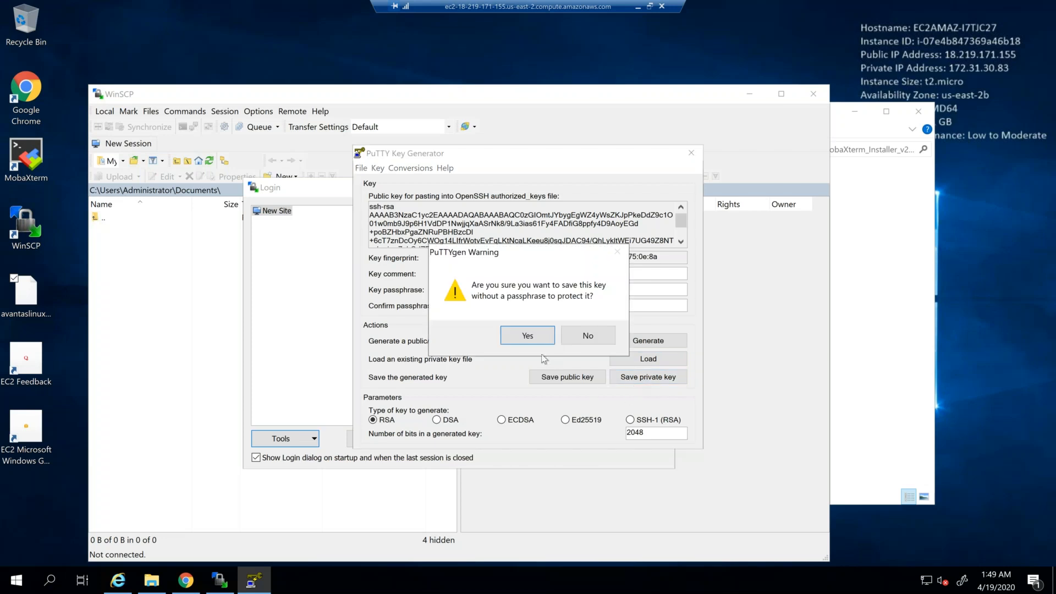
{"action": "left_click", "coordinate": [532, 337]}
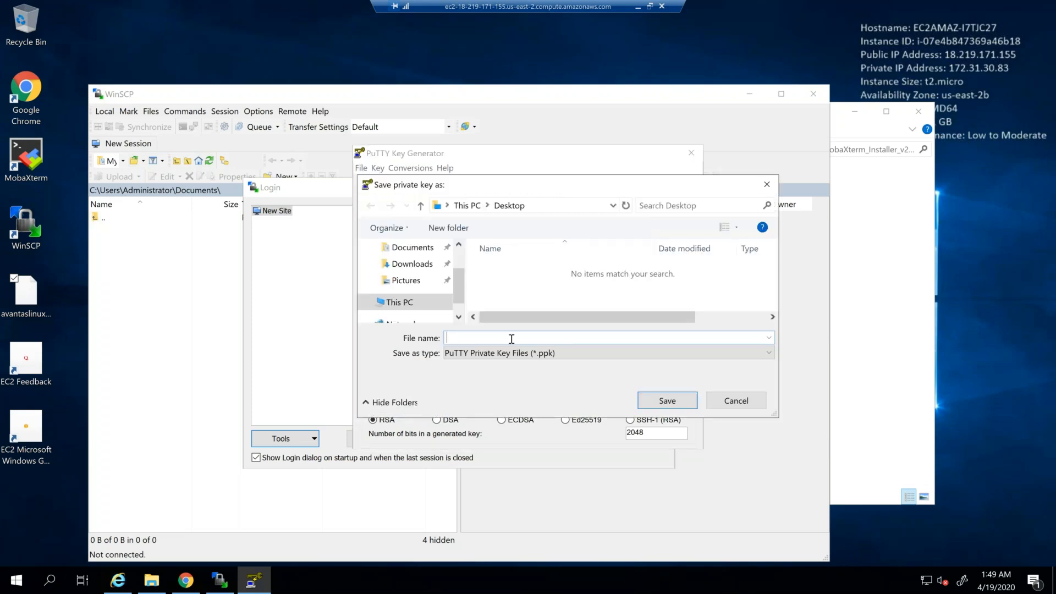
{"action": "type", "text": "avantaslinux"}
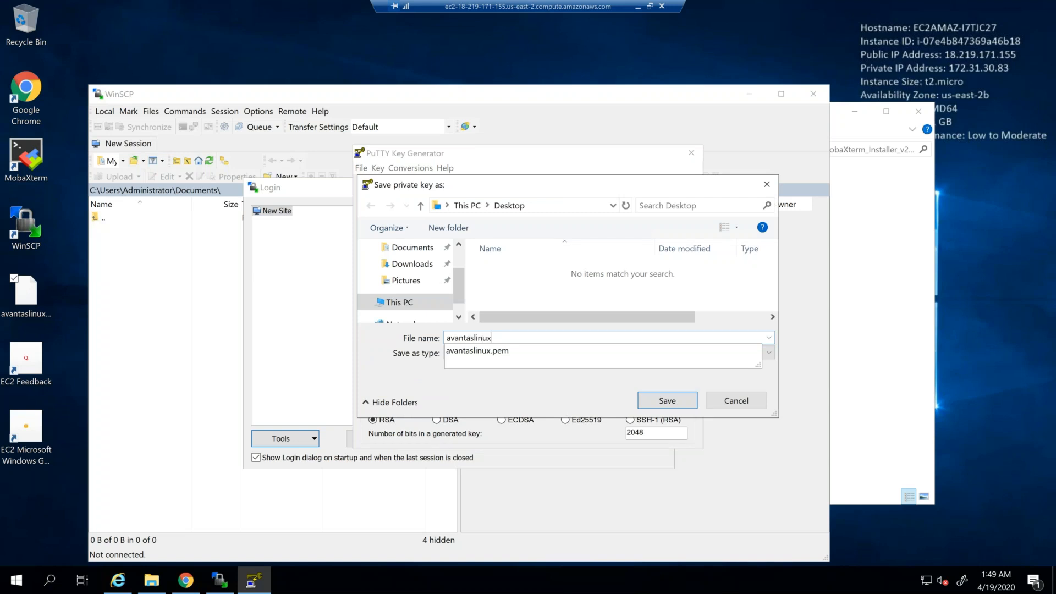
{"action": "left_click", "coordinate": [564, 391]}
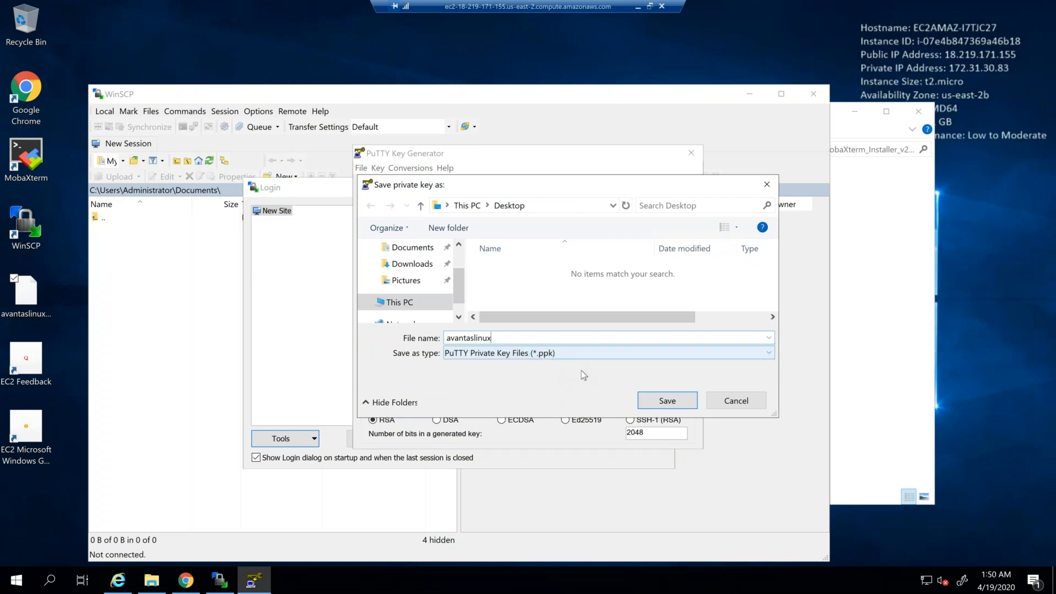
{"action": "left_click", "coordinate": [654, 402]}
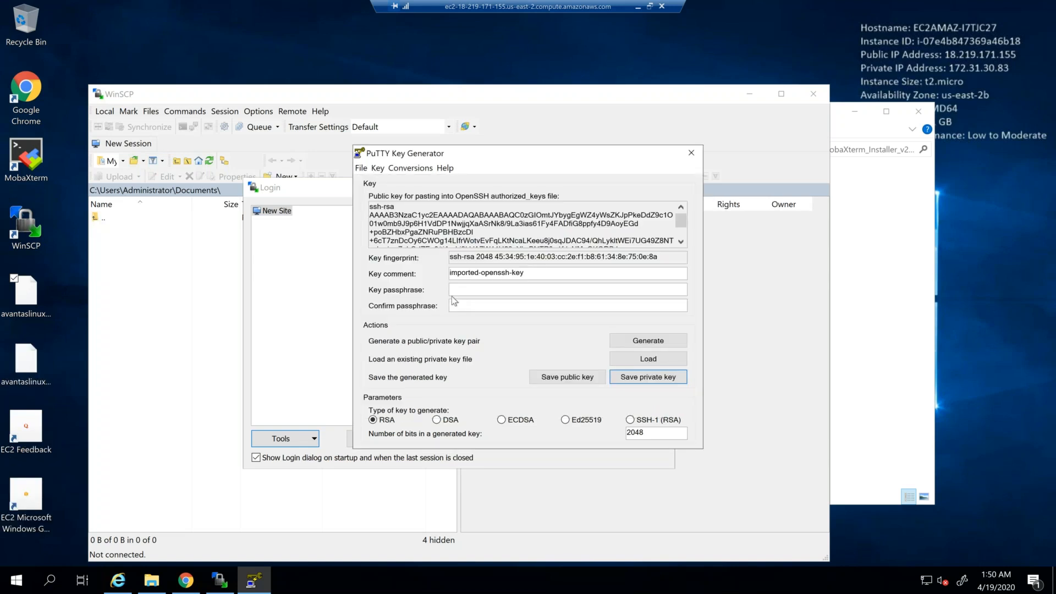
{"action": "left_click", "coordinate": [691, 155]}
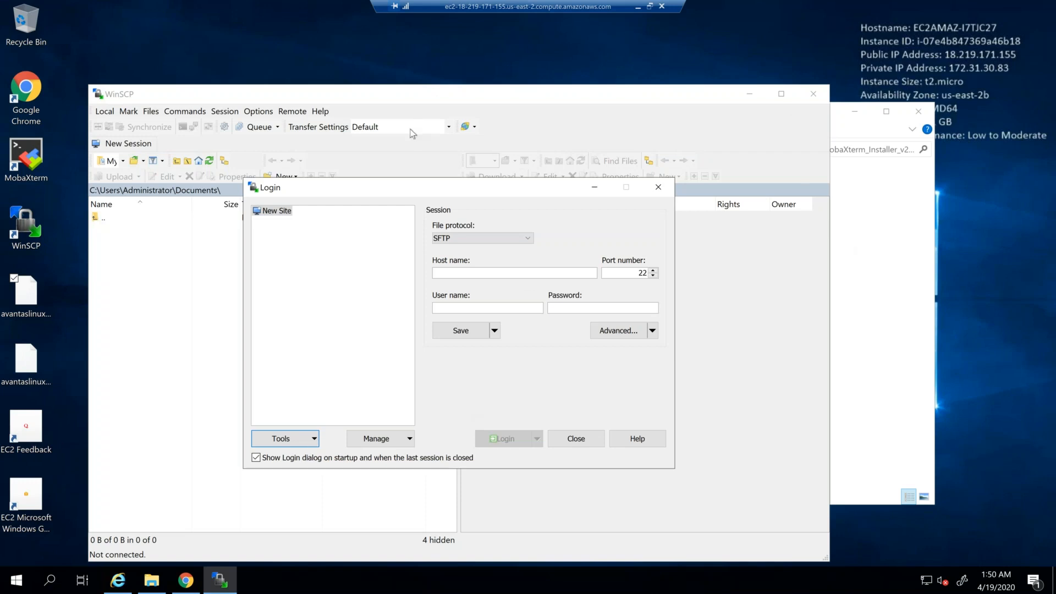
Step: Run Pageant from the WinSCP Login dialog and add avantaslinux.ppk from the Desktop to its key list
{"action": "left_click", "coordinate": [315, 440]}
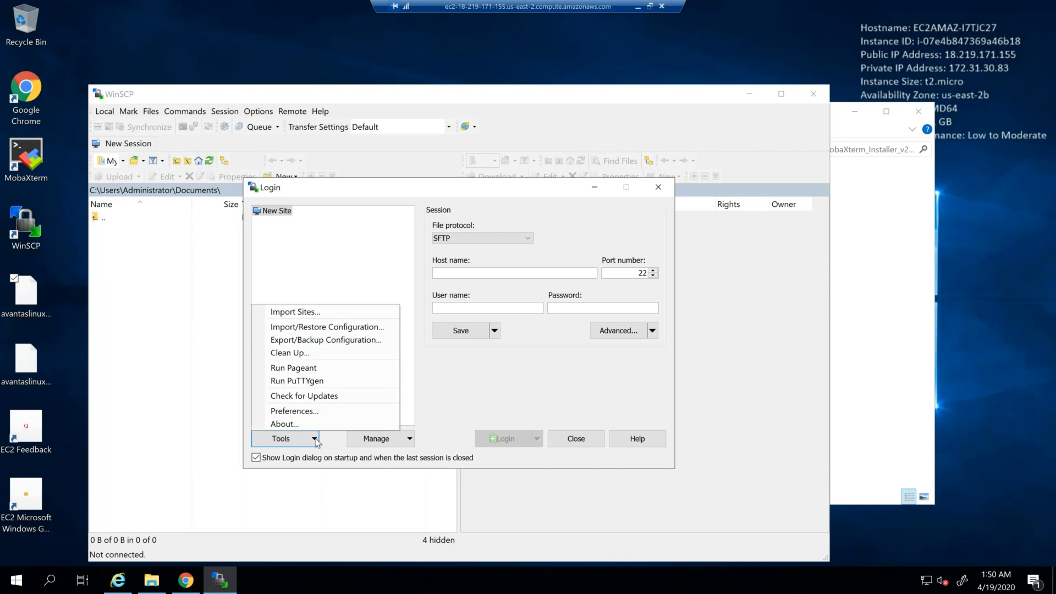
{"action": "left_click", "coordinate": [315, 373]}
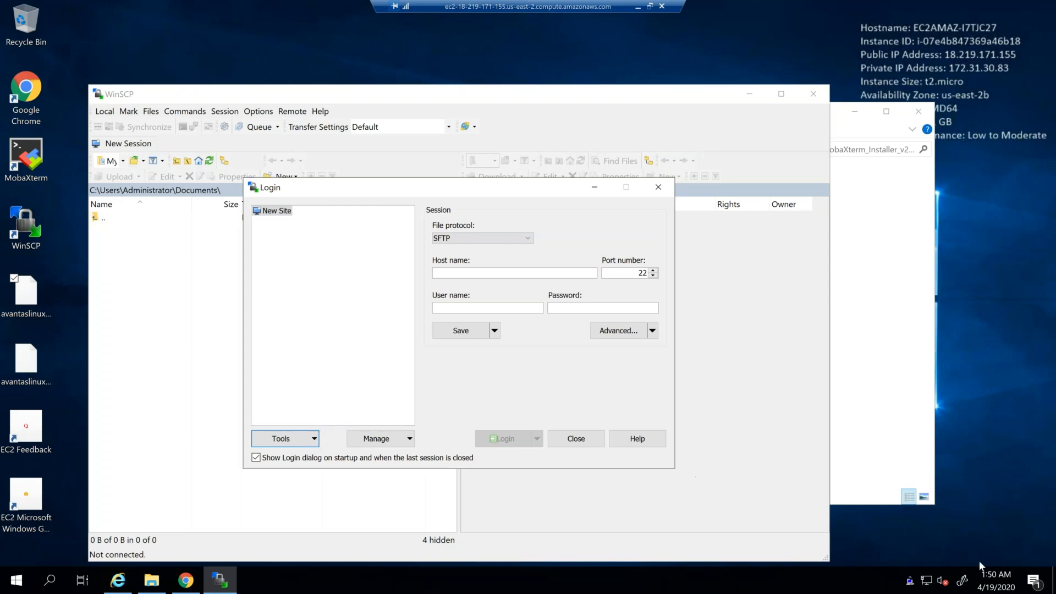
{"action": "right_click", "coordinate": [910, 585]}
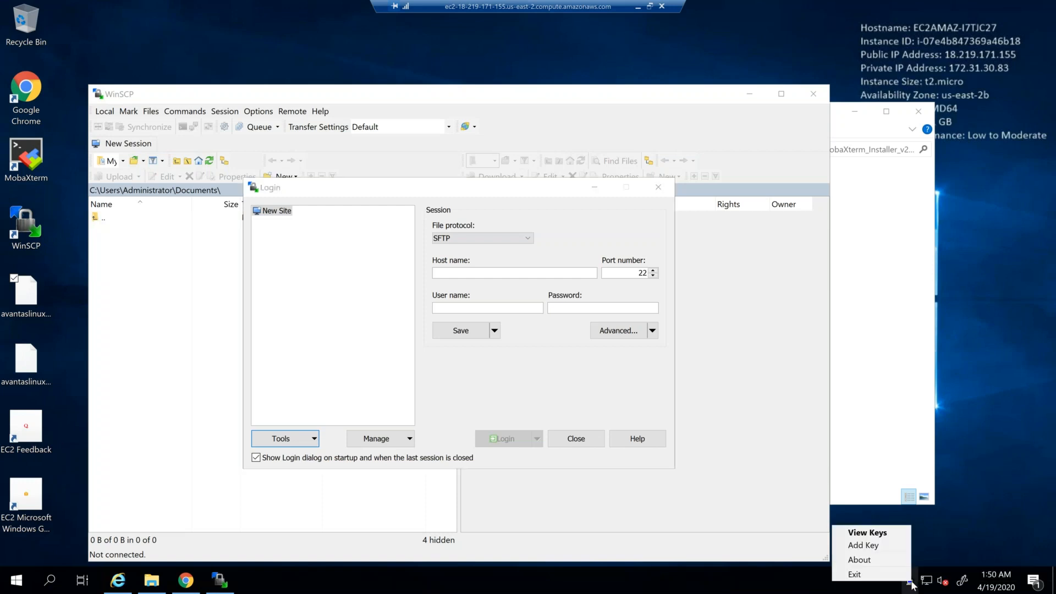
{"action": "left_click", "coordinate": [868, 533]}
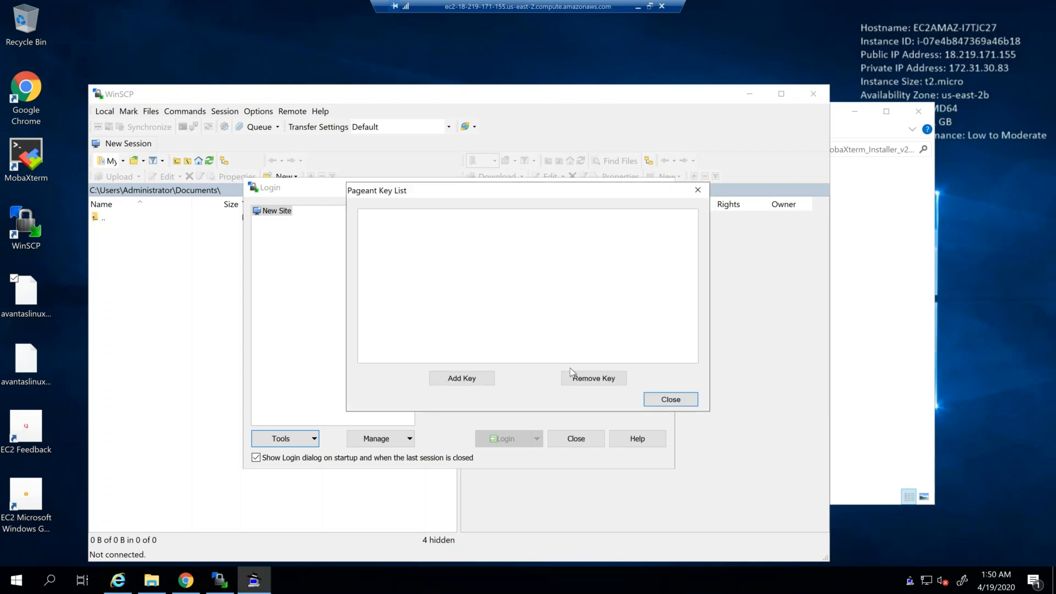
{"action": "left_click", "coordinate": [469, 378]}
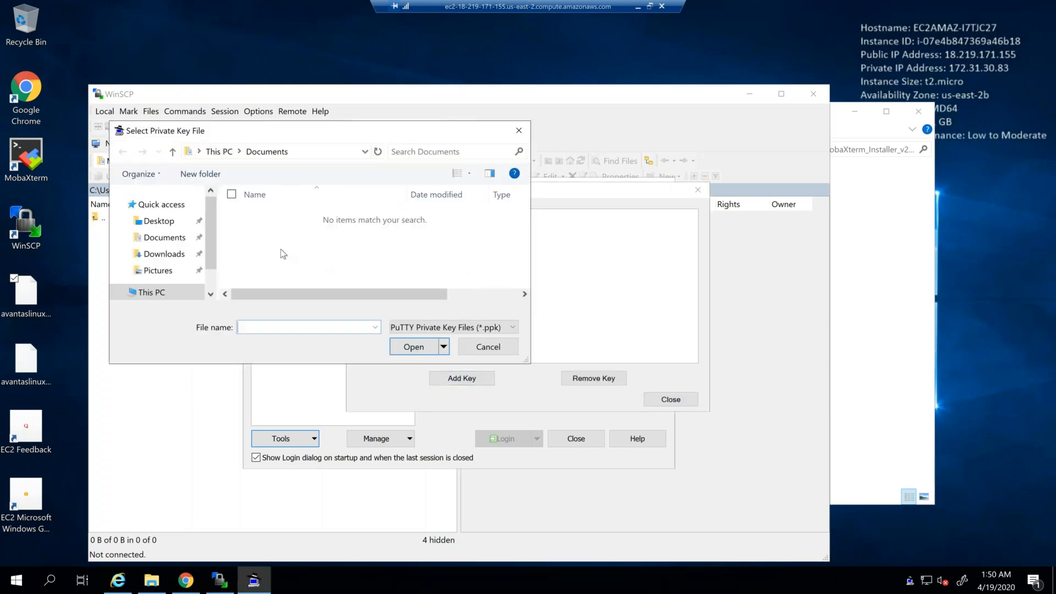
{"action": "left_click", "coordinate": [172, 255]}
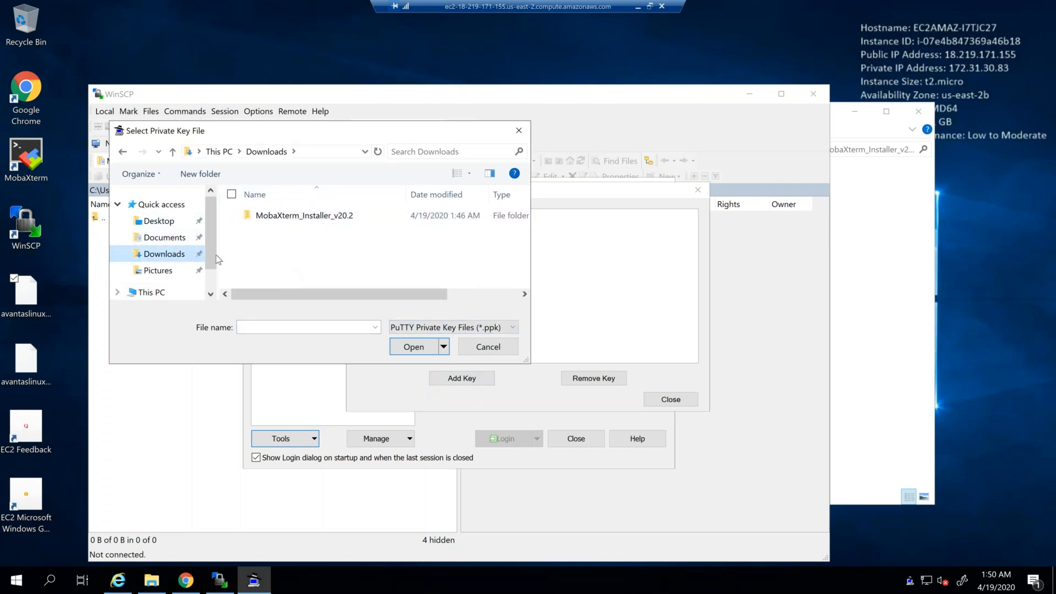
{"action": "left_click", "coordinate": [167, 225]}
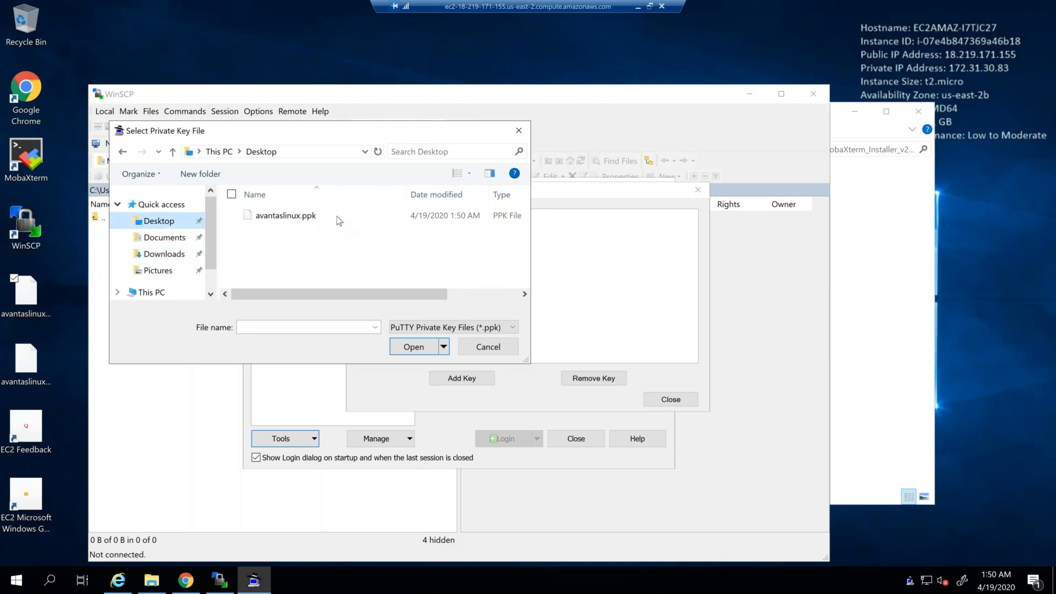
{"action": "left_click", "coordinate": [318, 218]}
{"action": "left_click", "coordinate": [419, 347]}
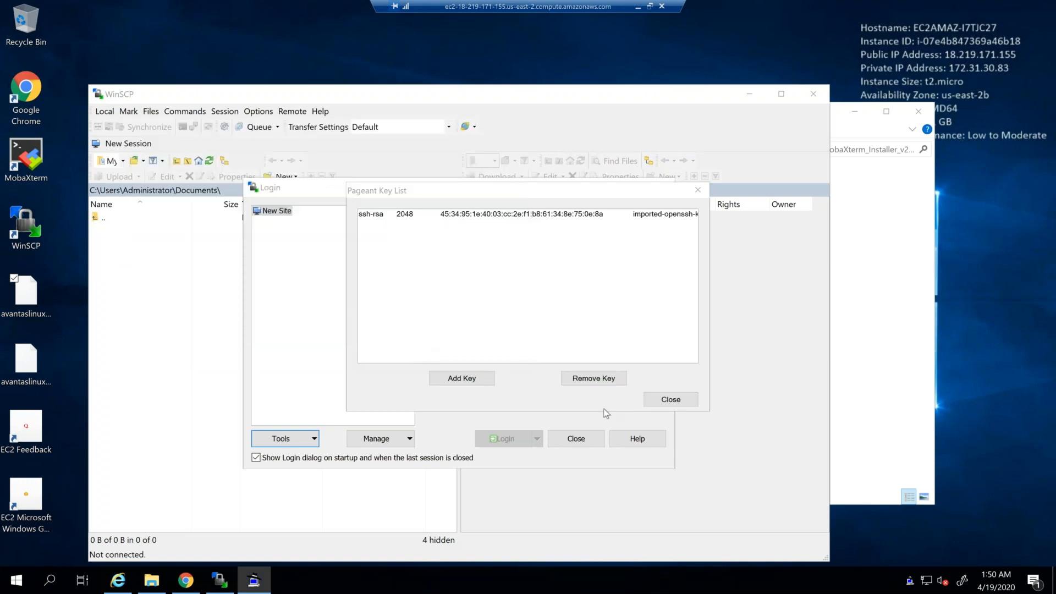
{"action": "left_click", "coordinate": [657, 403]}
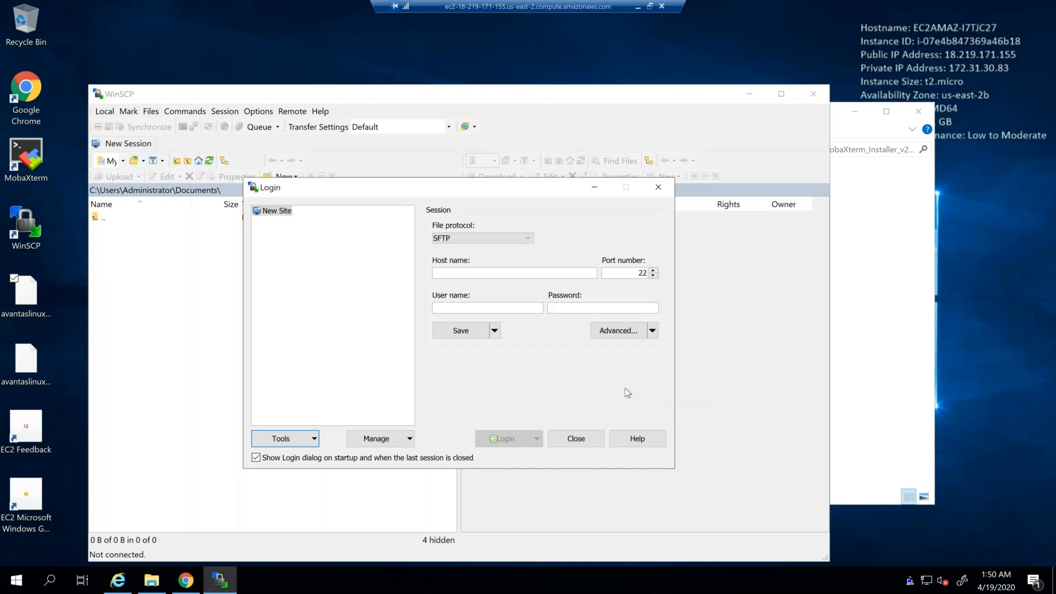
Step: Close the WinSCP Login dialog, launch MobaXterm from the desktop, and minimize the WinSCP and installer folder windows
{"action": "left_click", "coordinate": [576, 440]}
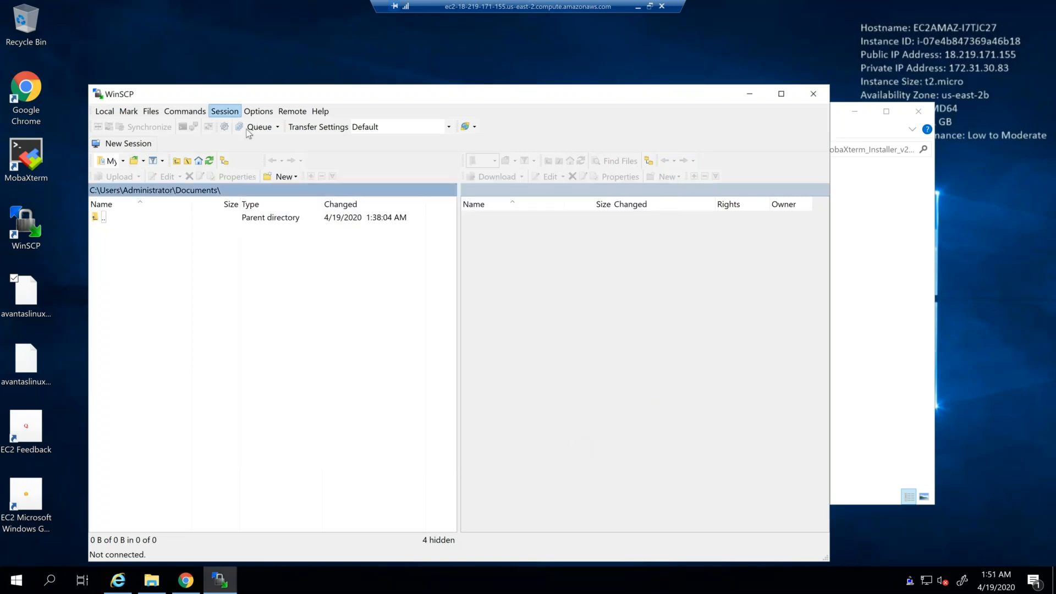
{"action": "left_click", "coordinate": [742, 96]}
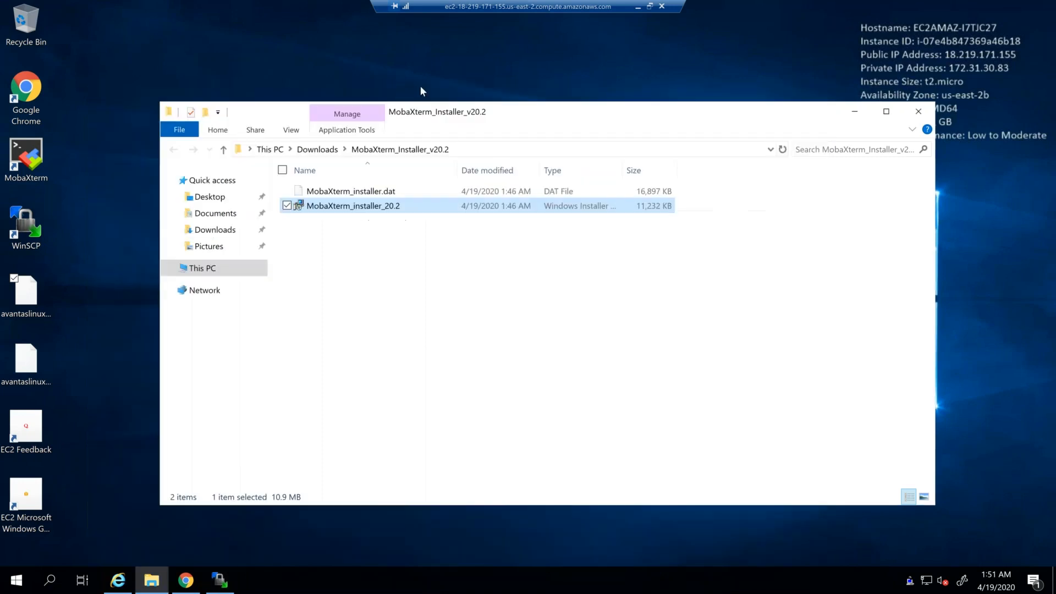
{"action": "left_click", "coordinate": [34, 172]}
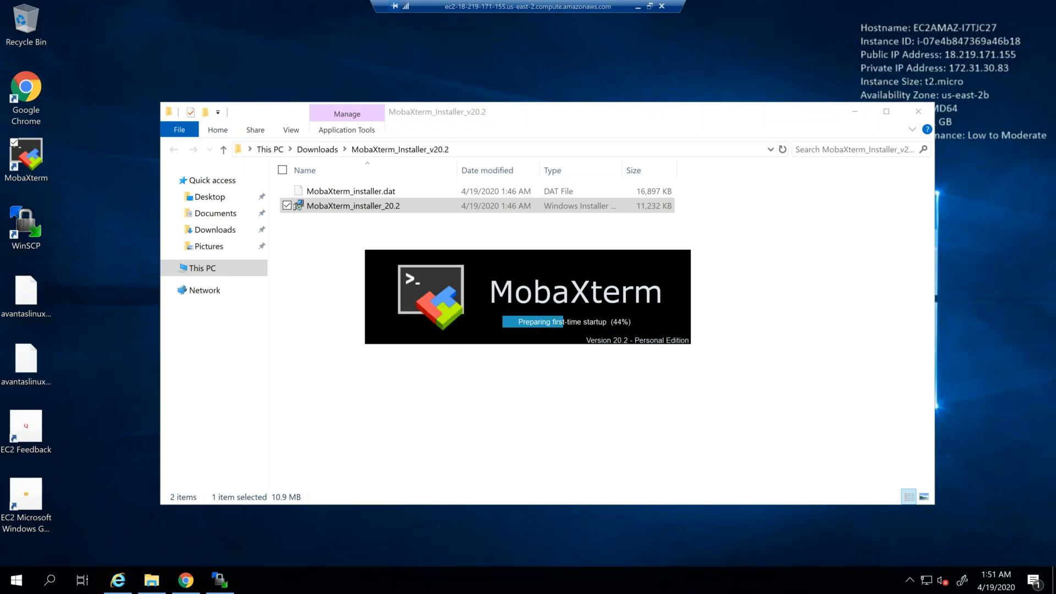
{"action": "left_click", "coordinate": [854, 109]}
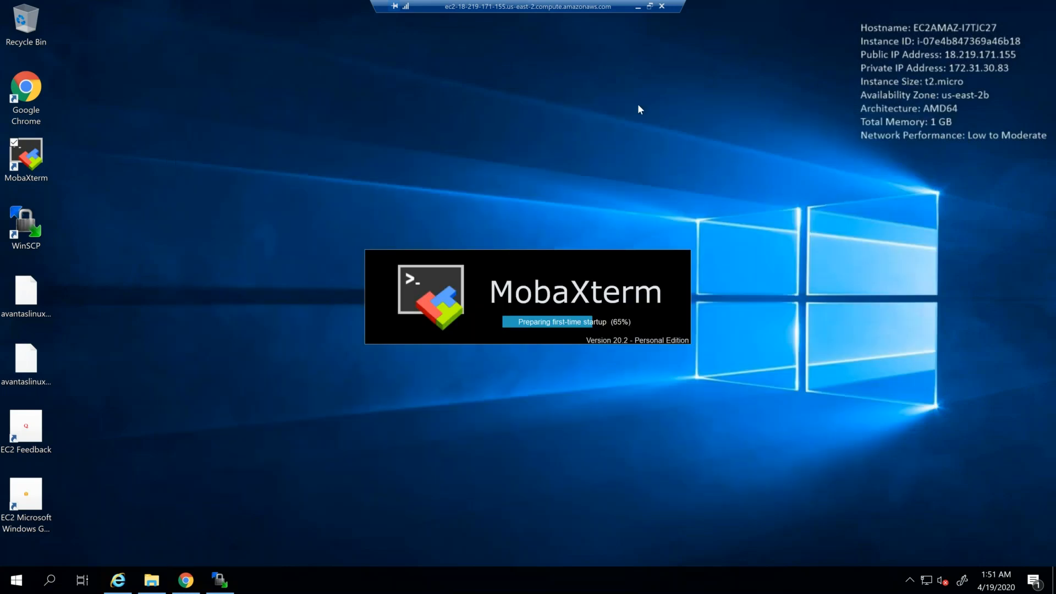
{"action": "key", "text": "alt+Tab"}
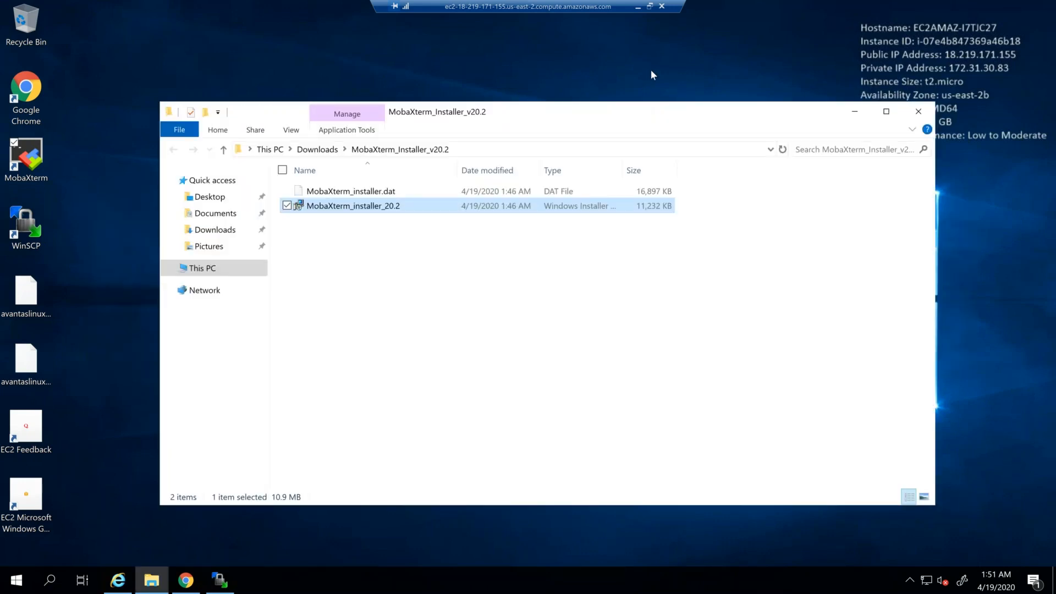
{"action": "left_click", "coordinate": [651, 75]}
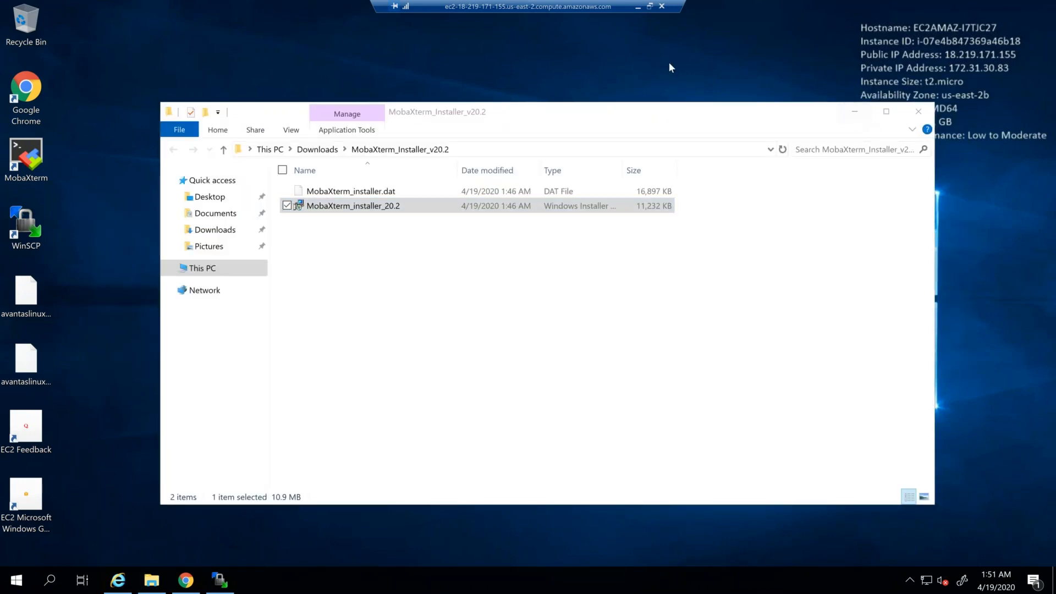
{"action": "left_click", "coordinate": [855, 115]}
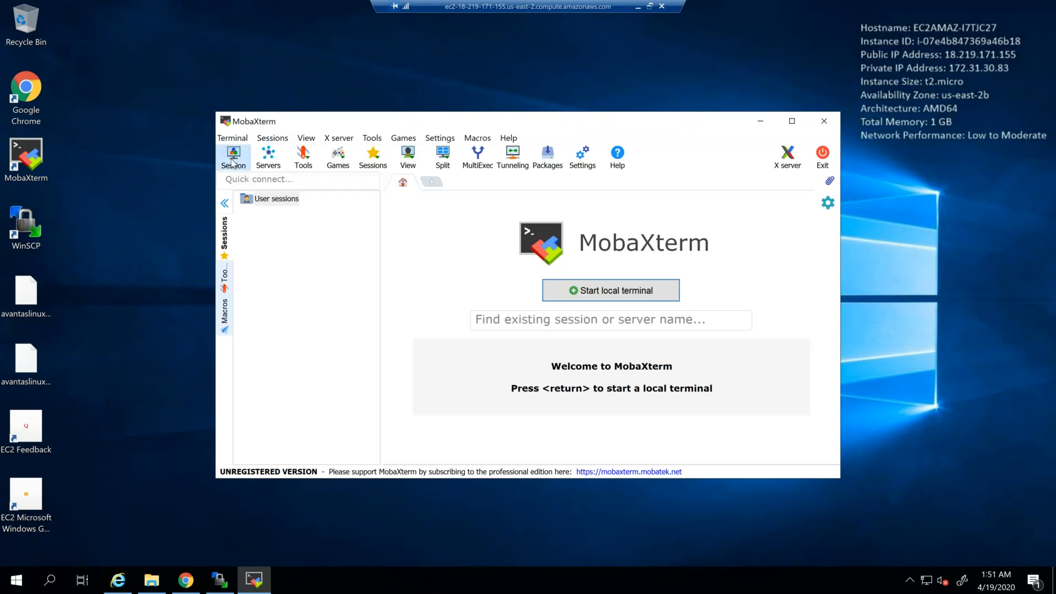
Step: Start a new SSH session in MobaXterm and set it to use the private key avantaslinux.ppk from the Desktop
{"action": "left_click", "coordinate": [233, 161]}
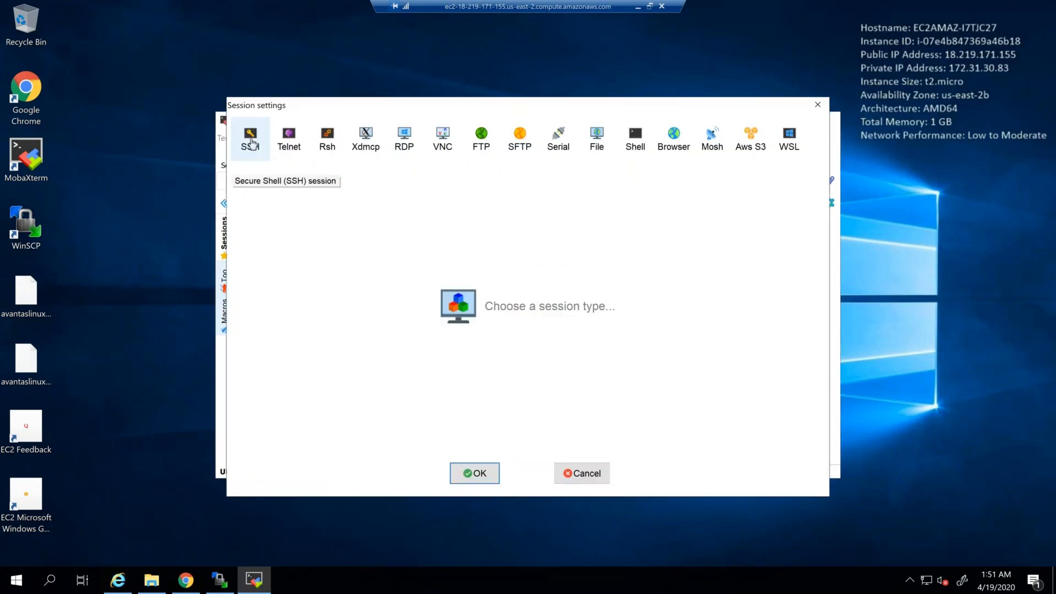
{"action": "left_click", "coordinate": [250, 149]}
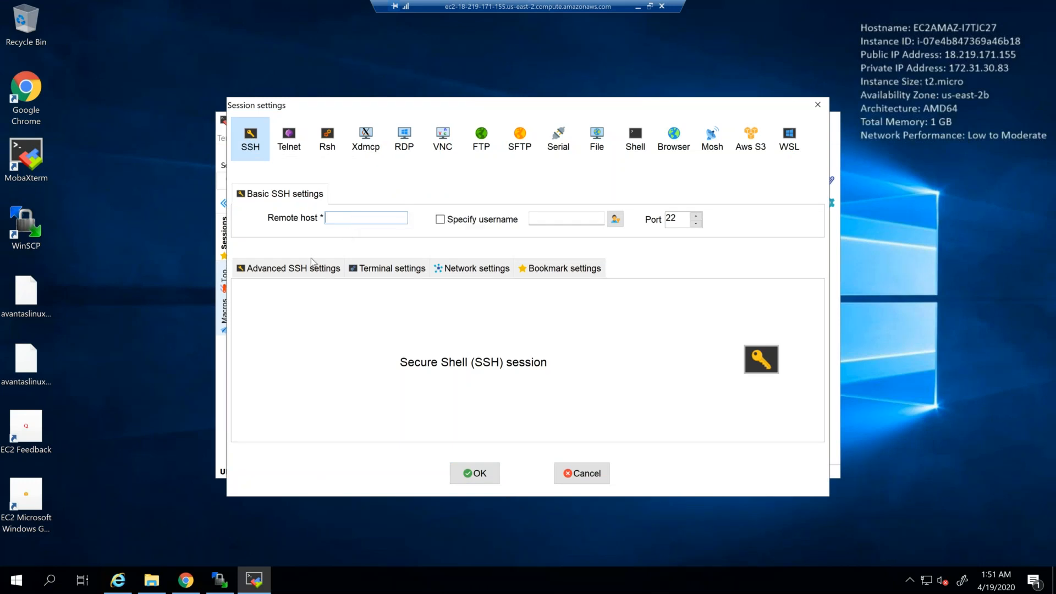
{"action": "left_click", "coordinate": [309, 269]}
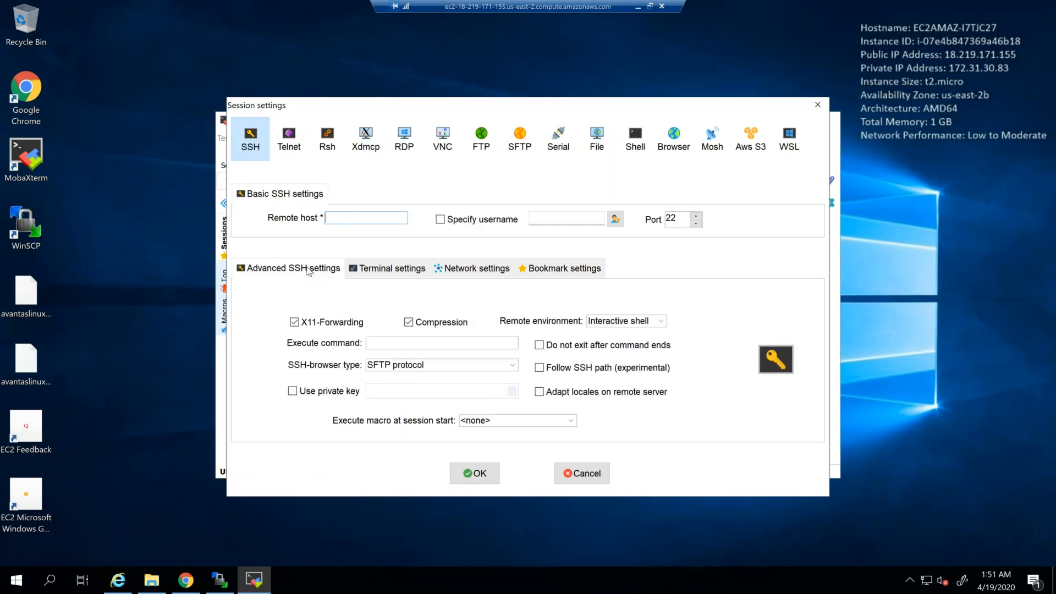
{"action": "left_click", "coordinate": [292, 391]}
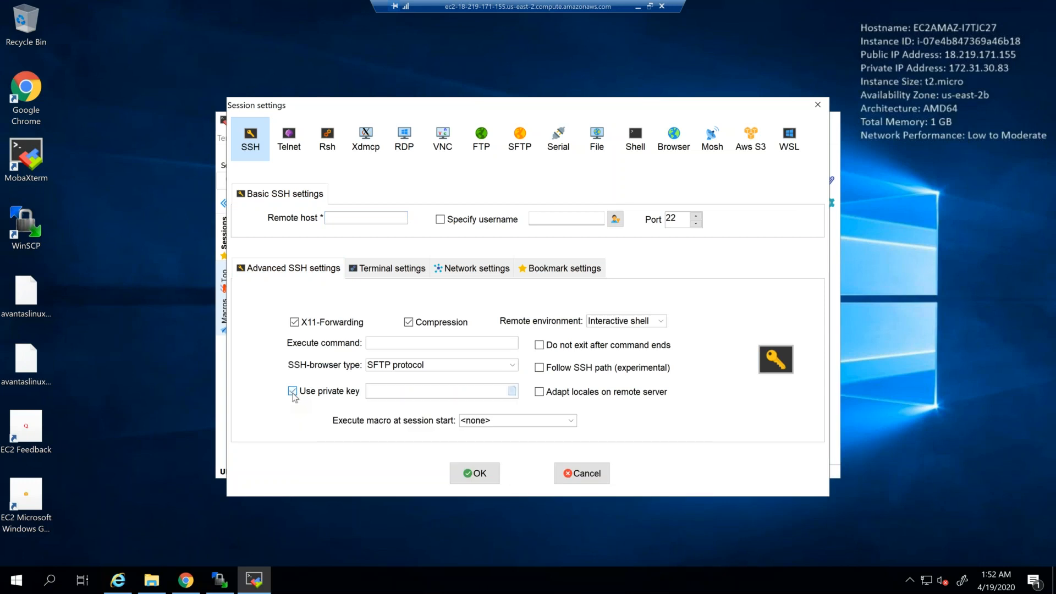
{"action": "left_click", "coordinate": [511, 391]}
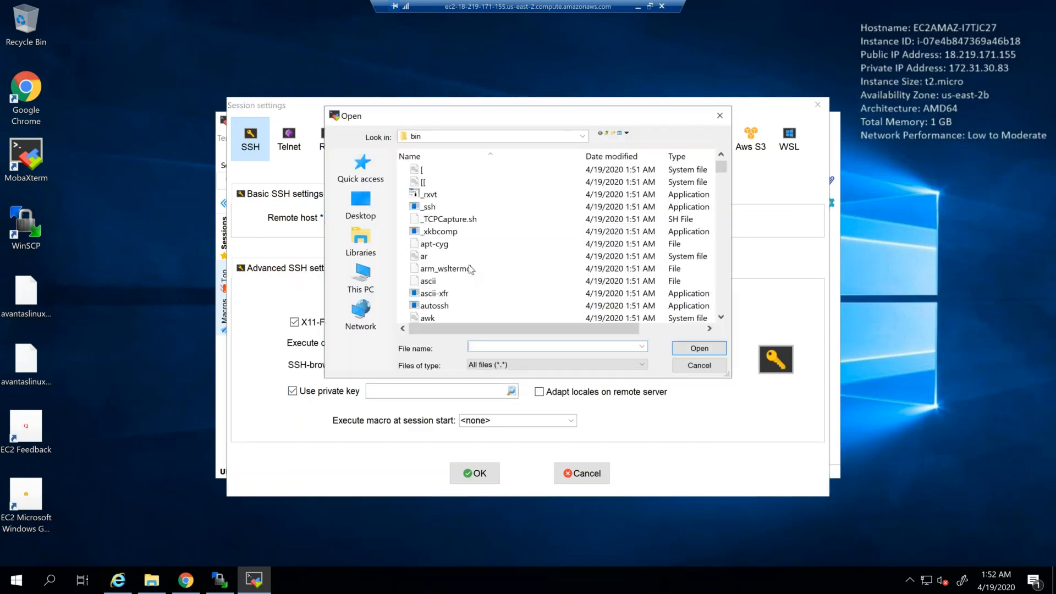
{"action": "left_click", "coordinate": [360, 206]}
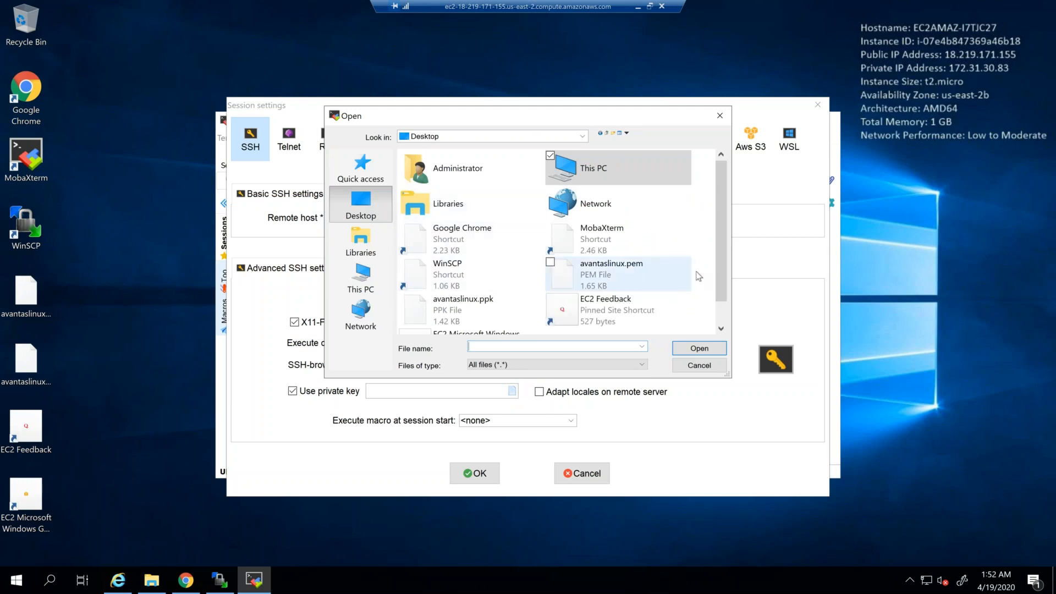
{"action": "left_click", "coordinate": [499, 302]}
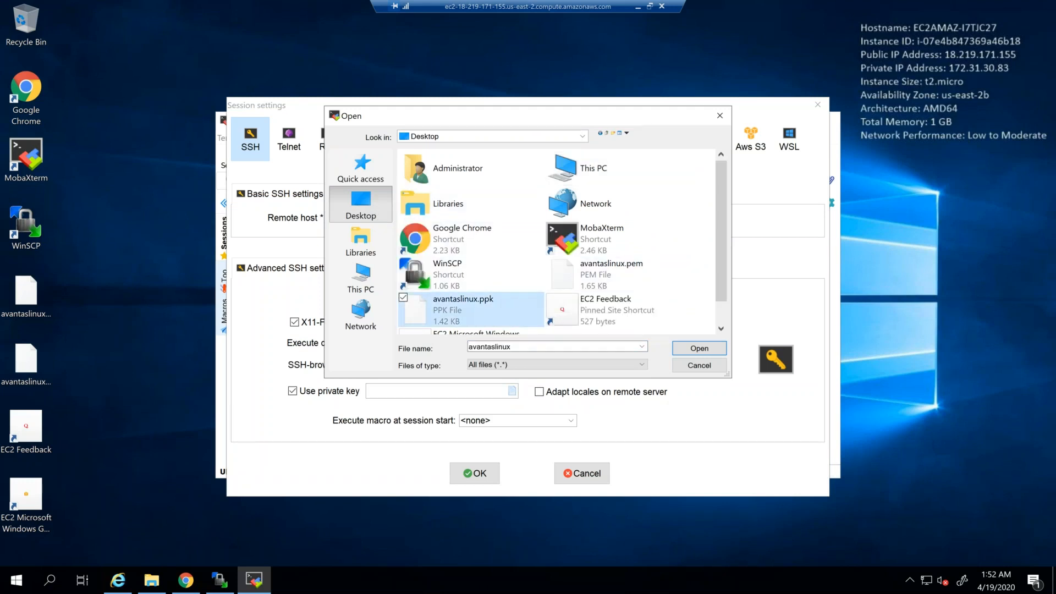
{"action": "left_click", "coordinate": [687, 350]}
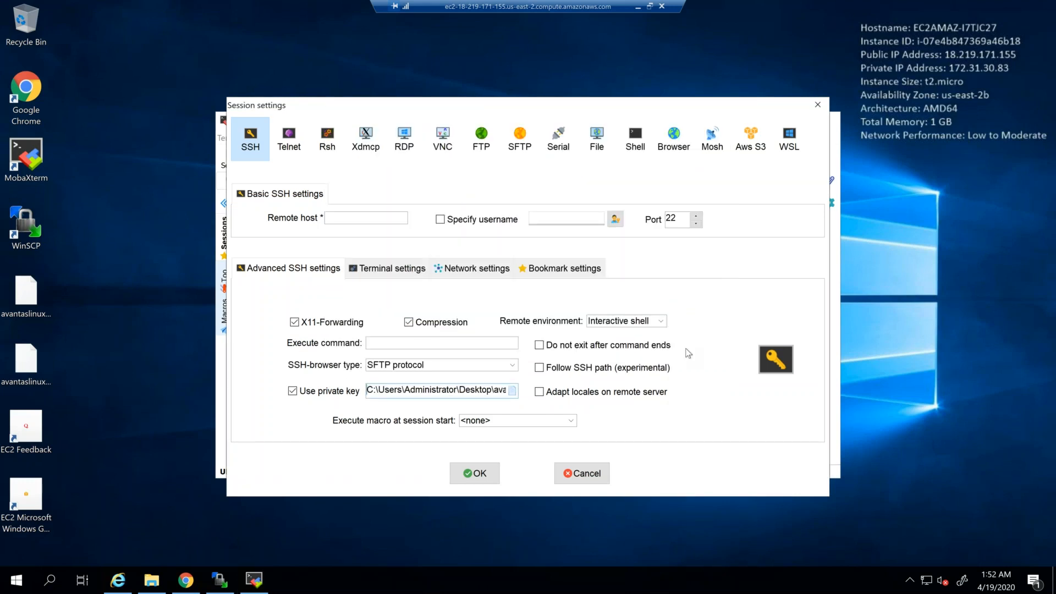
Step: Copy the AvantasLinux instance's IPv4 public IP from the AWS EC2 console in Chrome and return to MobaXterm's SSH session settings
{"action": "left_click", "coordinate": [356, 218]}
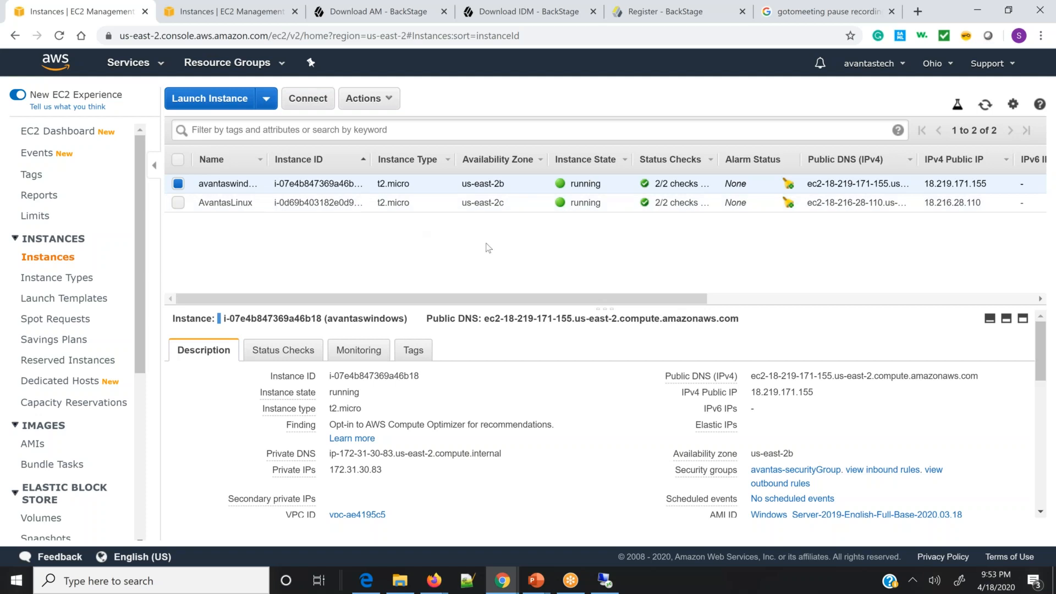
{"action": "left_click", "coordinate": [214, 201]}
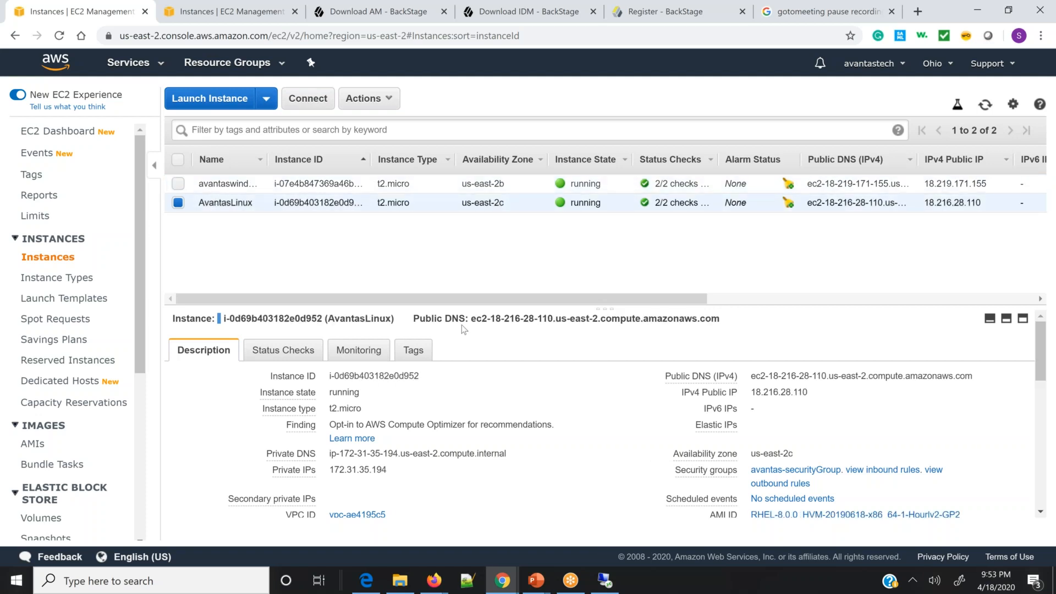
{"action": "left_click_drag", "start_coordinate": [464, 303], "coordinate": [534, 303]}
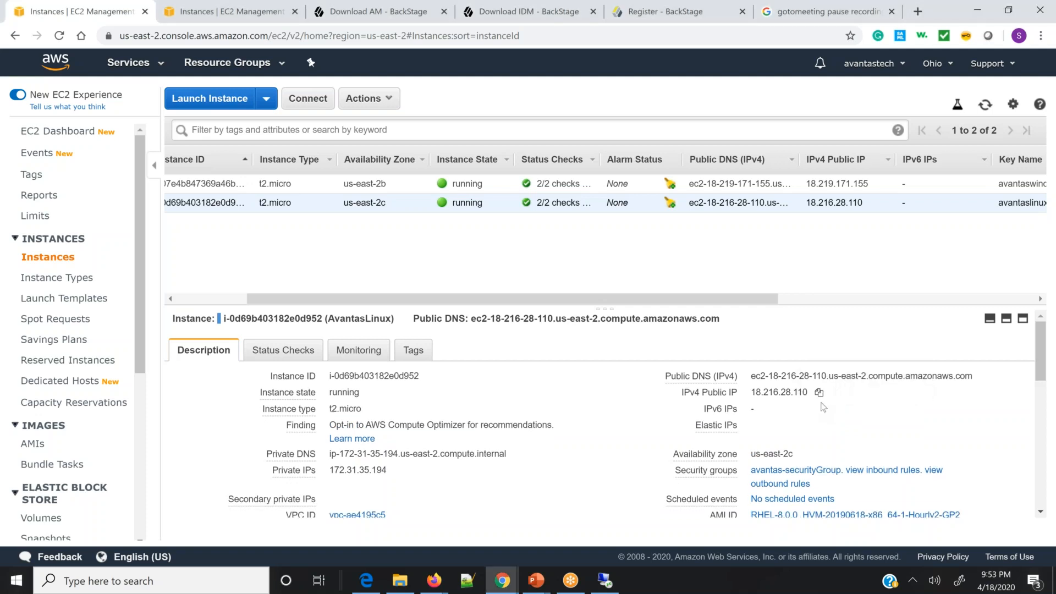
{"action": "left_click", "coordinate": [819, 393]}
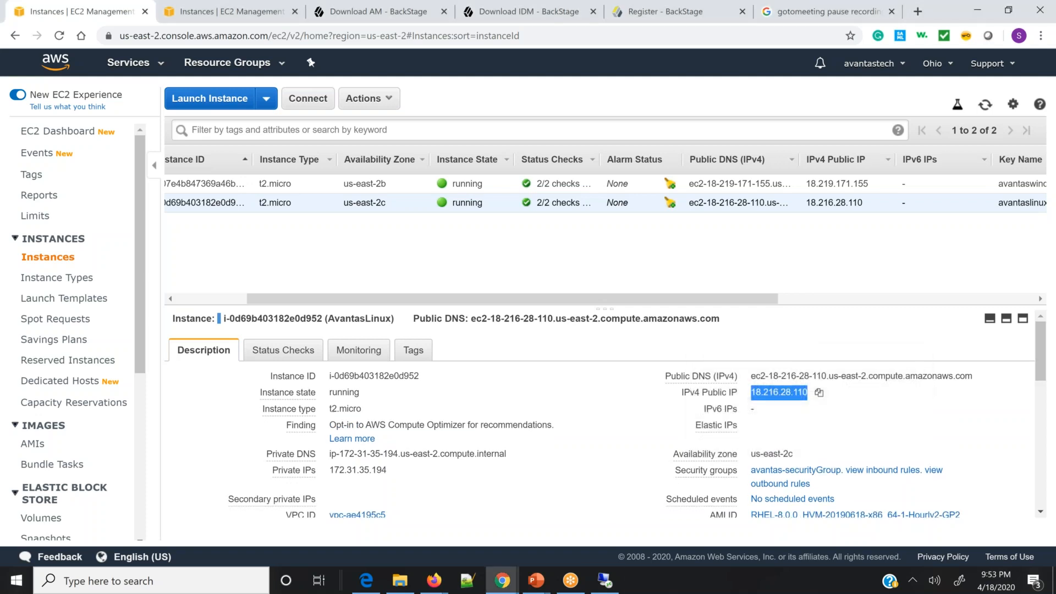
{"action": "left_click", "coordinate": [605, 580]}
{"action": "left_click", "coordinate": [605, 522]}
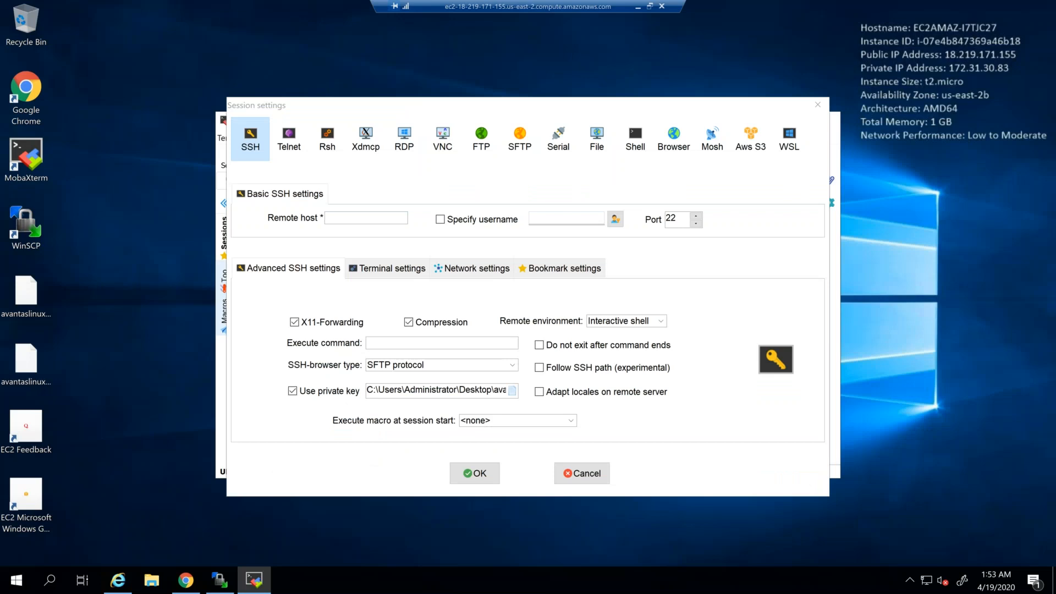
Step: Set the SSH session's remote host to 18.216.28.110, open the session, and log in as ec2-user
{"action": "left_click", "coordinate": [371, 218]}
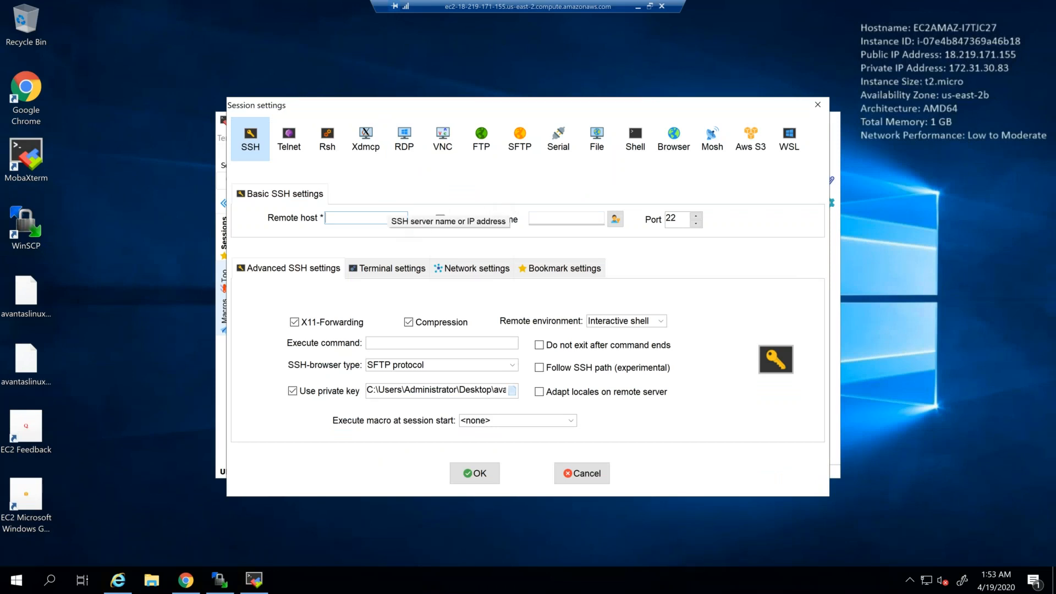
{"action": "key", "text": "ctrl+v"}
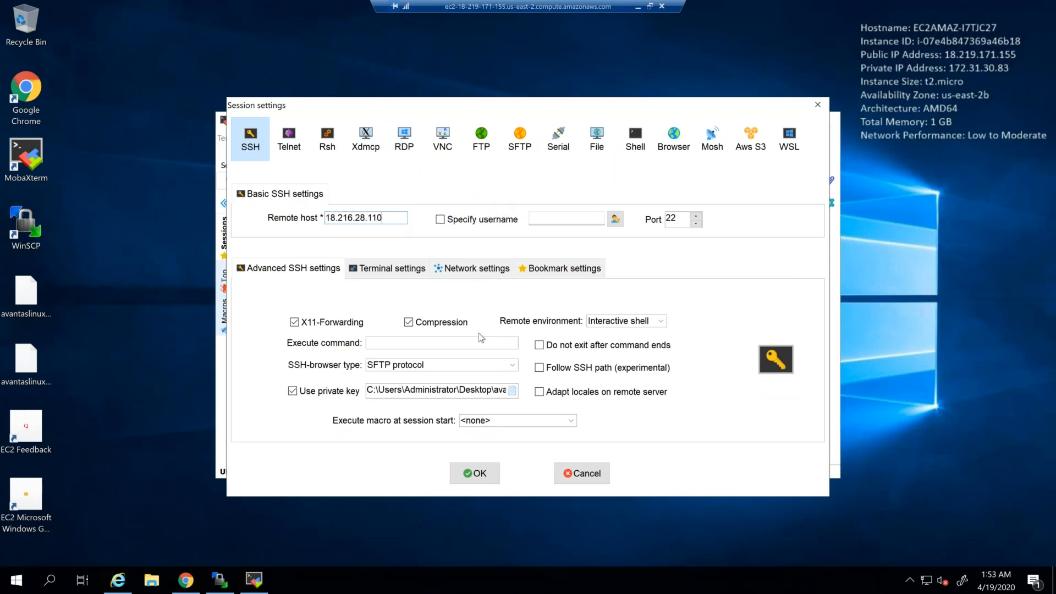
{"action": "left_click", "coordinate": [477, 474]}
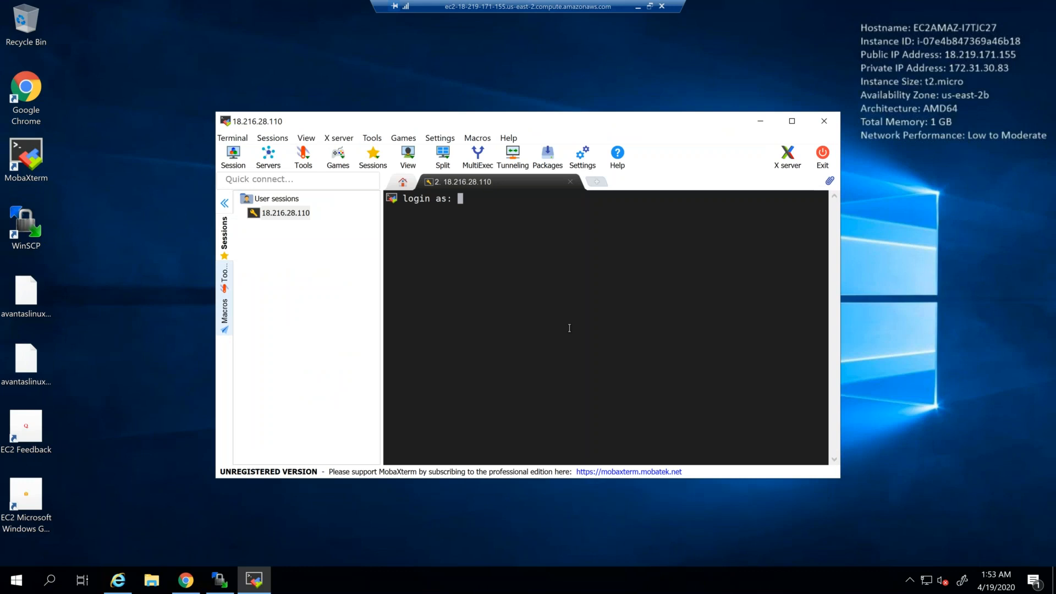
{"action": "type", "text": "ec2-user"}
{"action": "key", "text": "Return"}
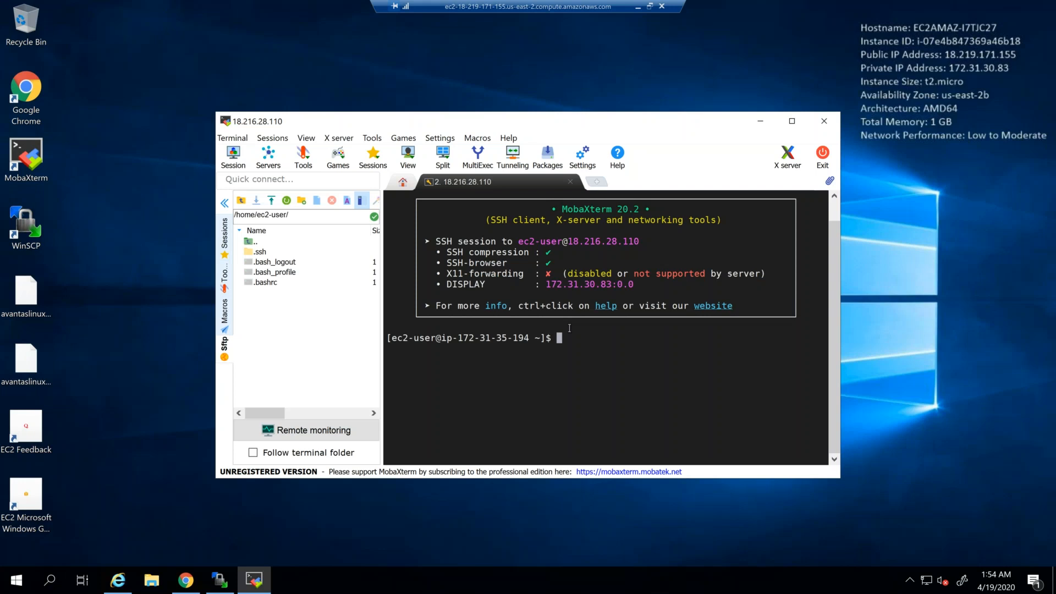
Step: Move the MobaXterm window toward the desktop's upper left and switch to the root user with sudo su -
{"action": "left_click_drag", "start_coordinate": [557, 118], "coordinate": [502, 67]}
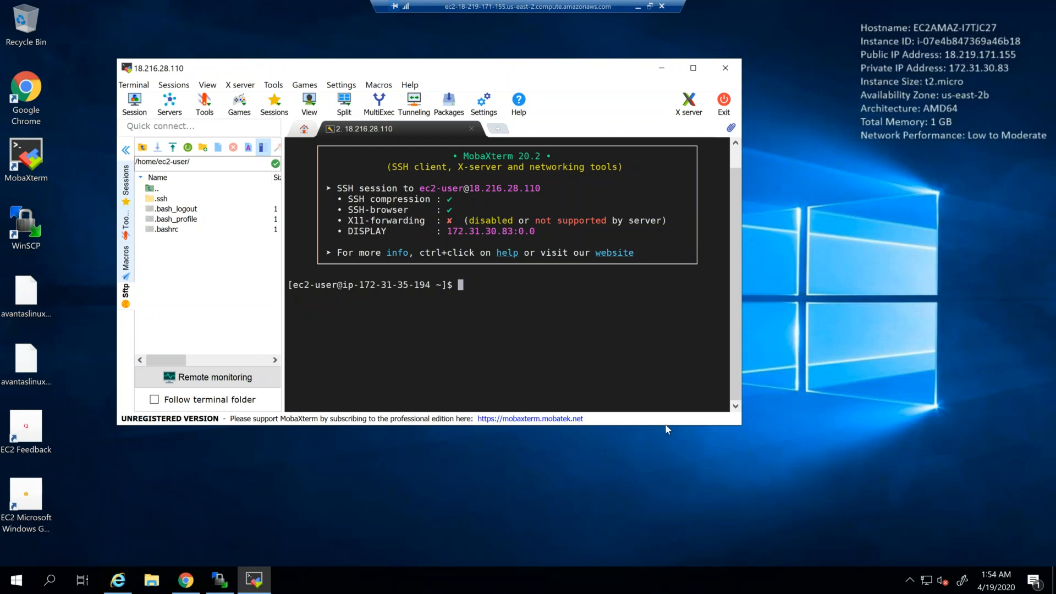
{"action": "type", "text": "sudo su -"}
{"action": "key", "text": "Return"}
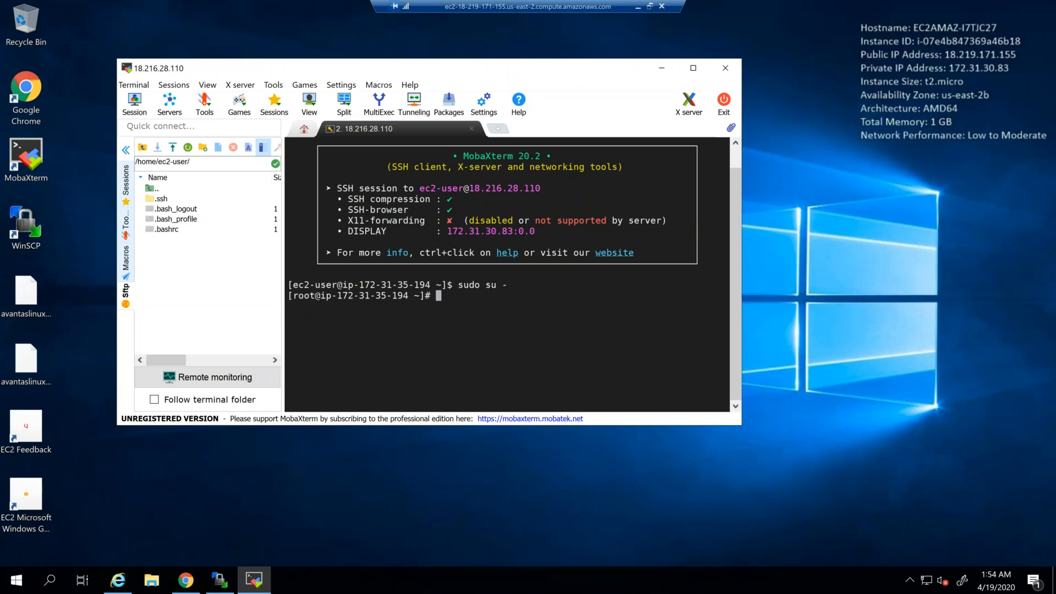